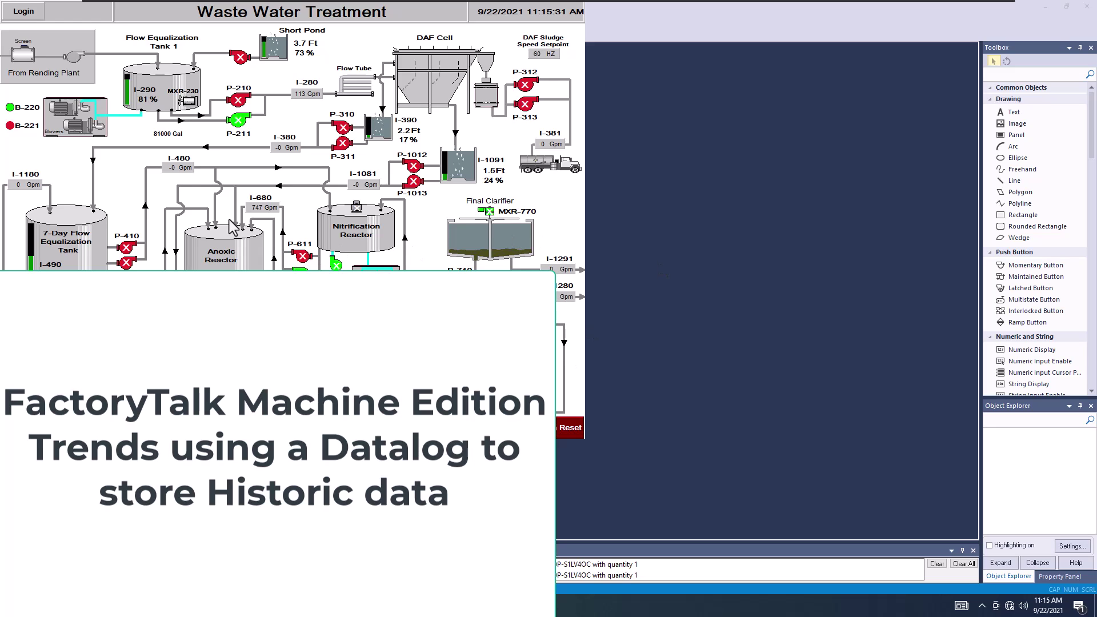
# View Flow Equalization Tank 1's level trend in the runtime, ending on the plant overview.
pyautogui.click(147, 98)
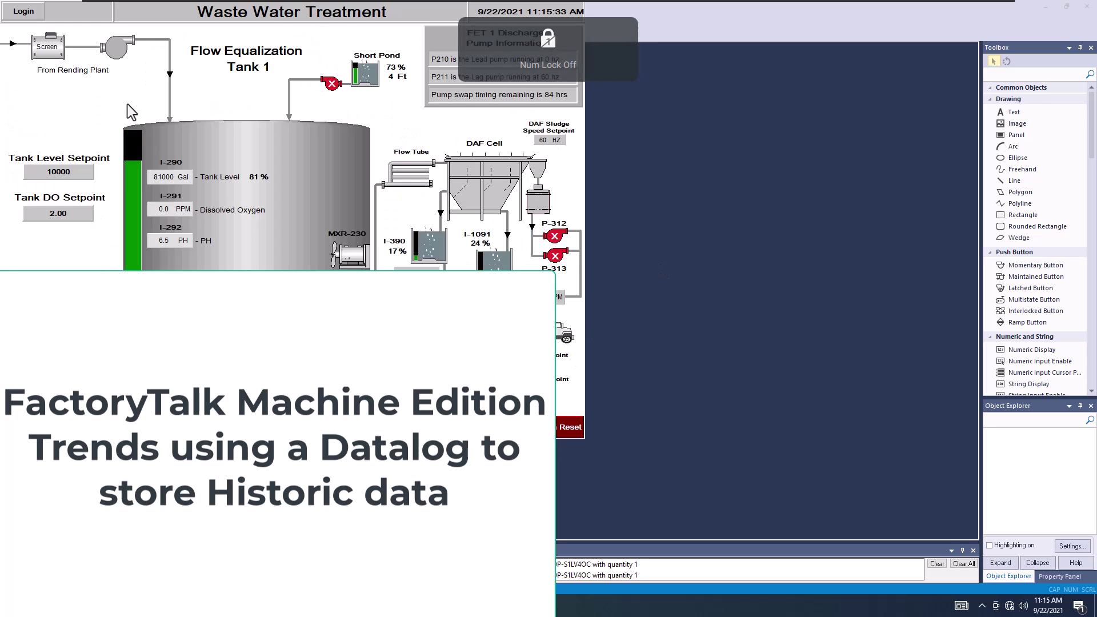
pyautogui.click(130, 176)
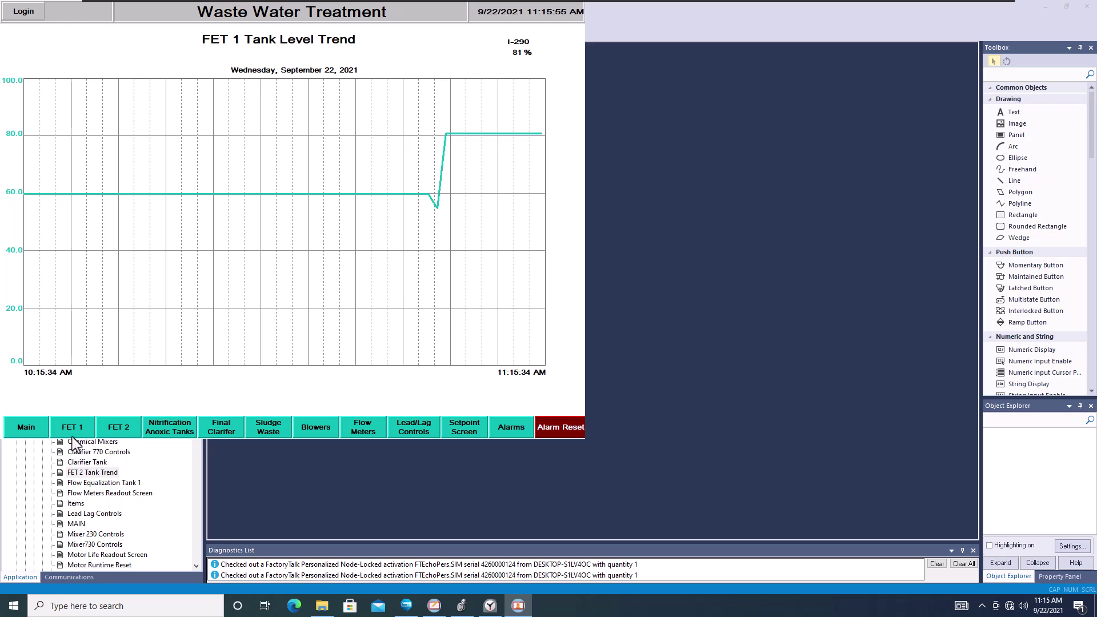
pyautogui.click(31, 426)
pyautogui.click(137, 106)
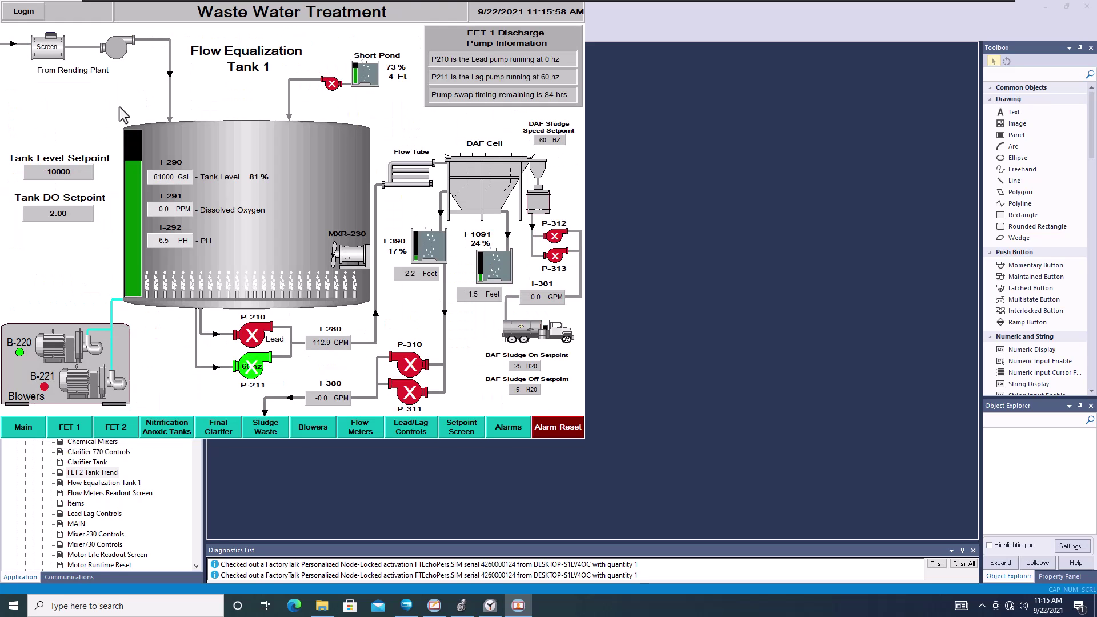
pyautogui.click(134, 171)
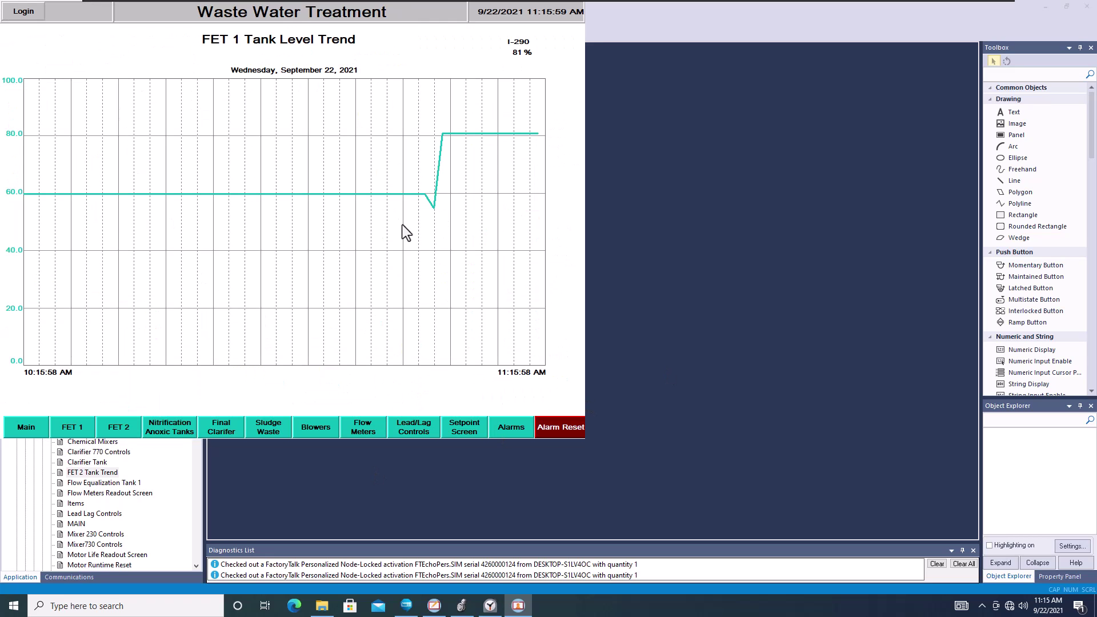
pyautogui.click(40, 435)
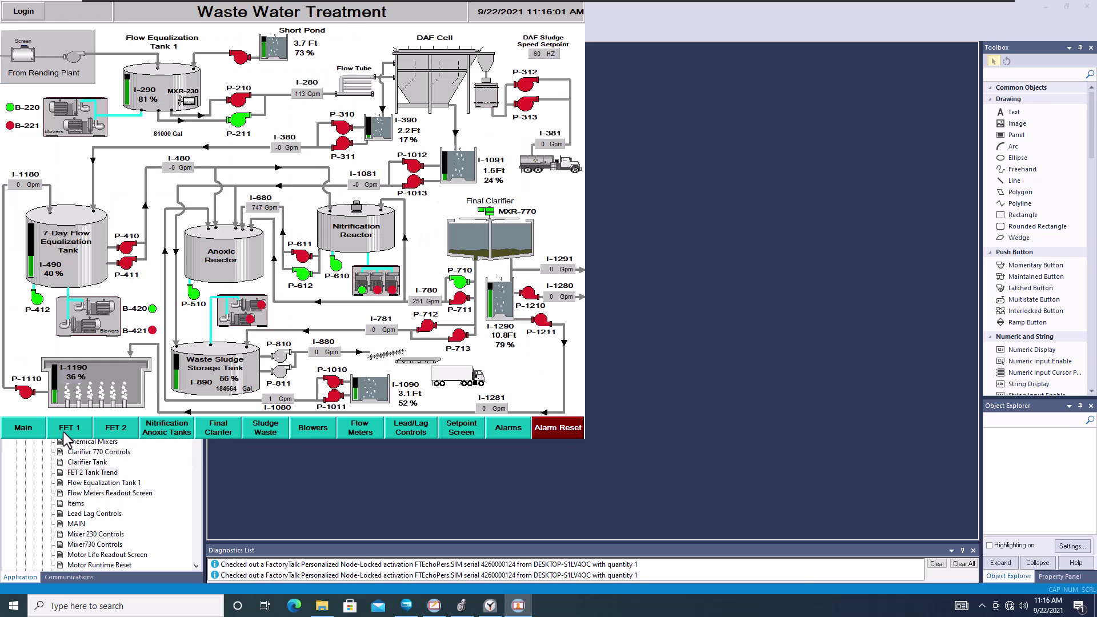
# Back in View Studio, expand Graphics > Libraries and select the Trends library.
pyautogui.click(433, 497)
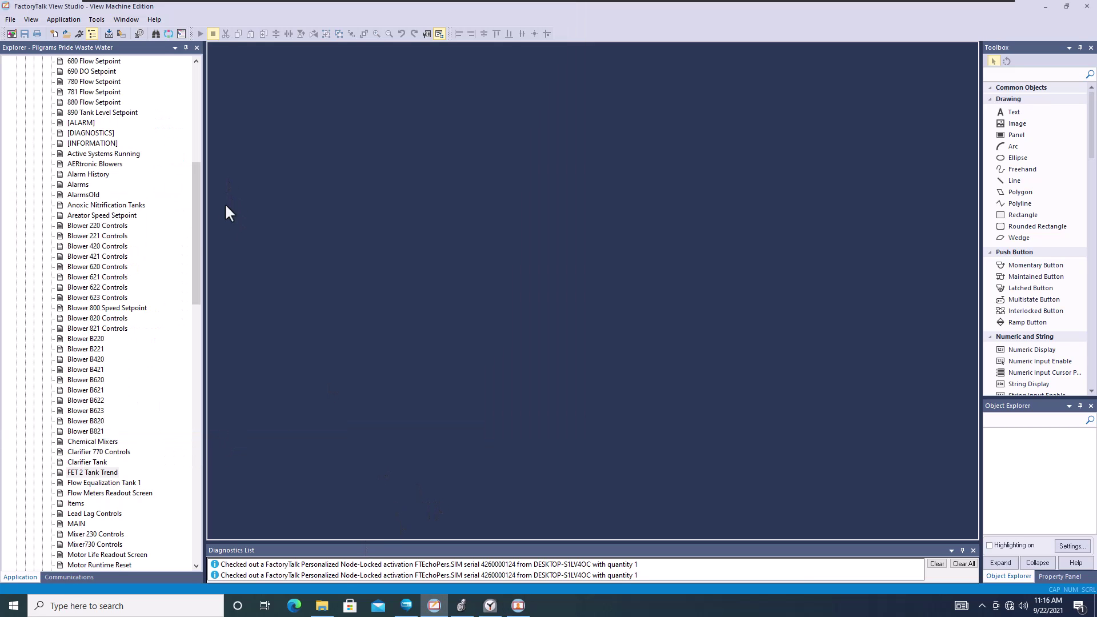
pyautogui.scroll(-20, 112, 315)
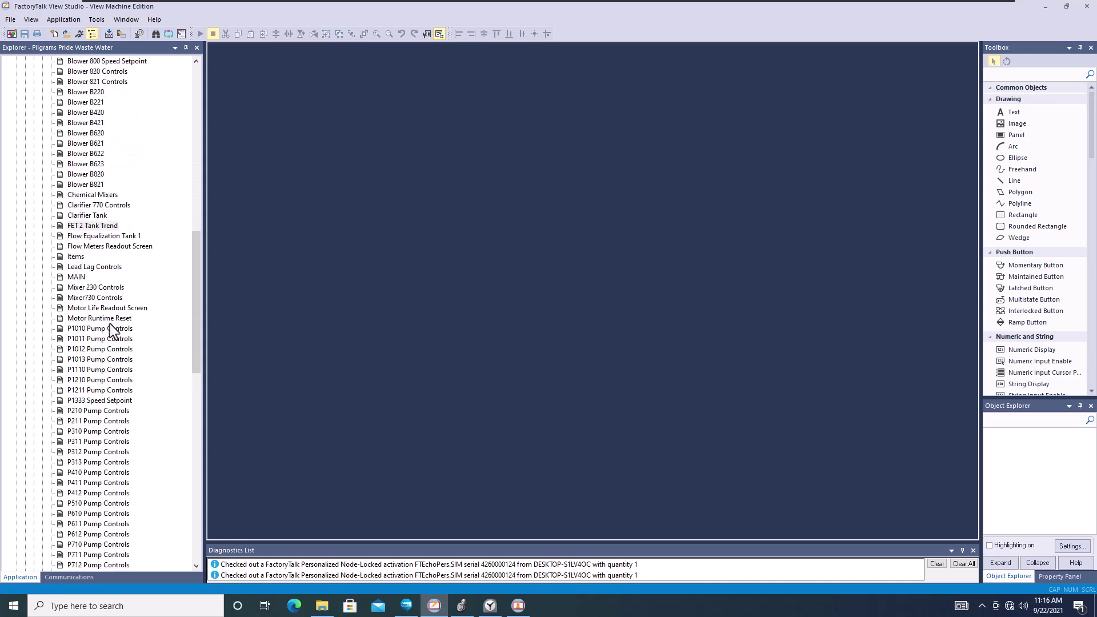
pyautogui.scroll(1, 100, 348)
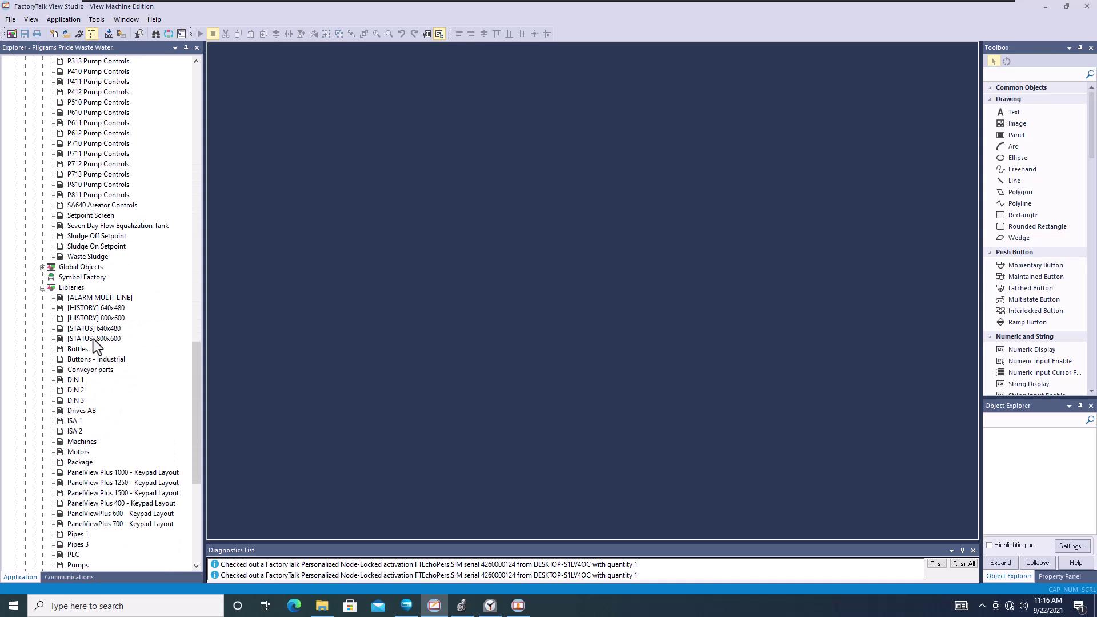
pyautogui.click(43, 288)
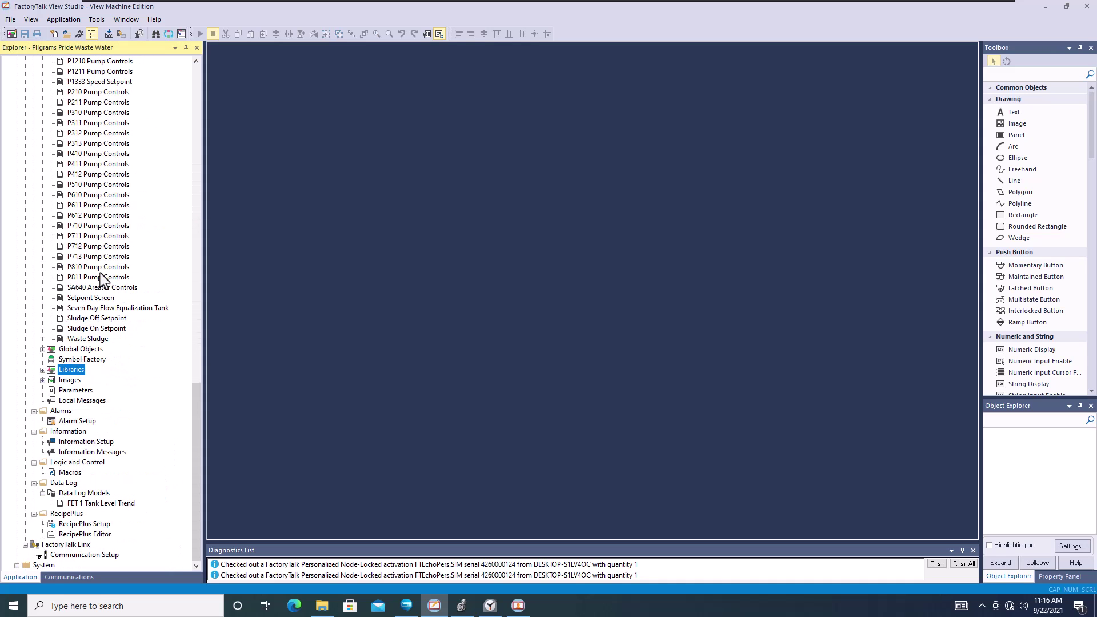
pyautogui.click(43, 370)
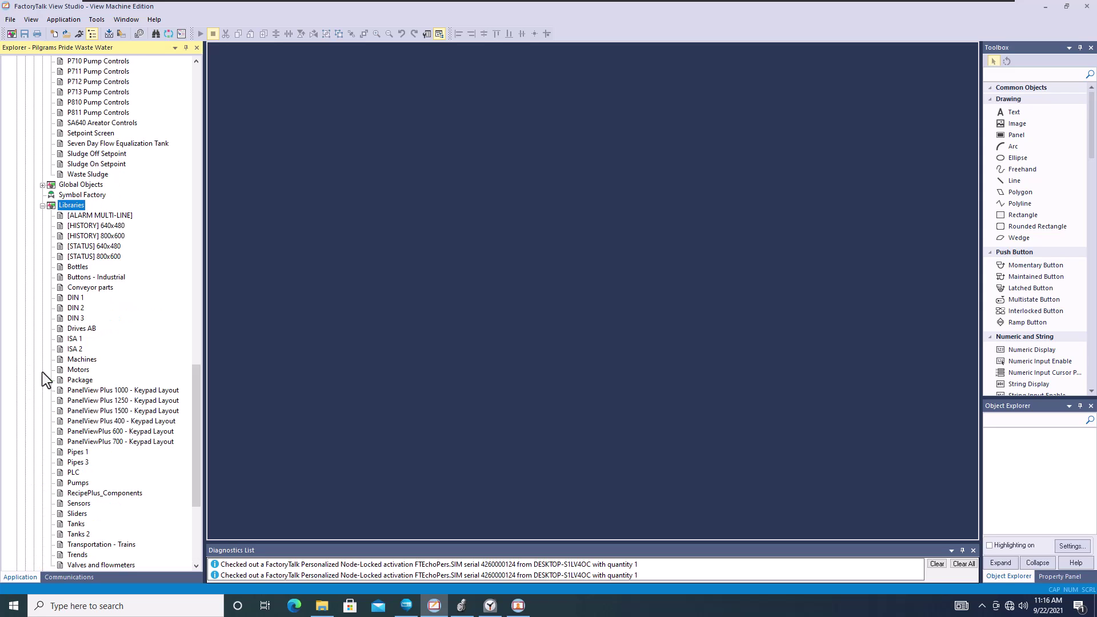
pyautogui.scroll(-4, 125, 391)
pyautogui.click(80, 401)
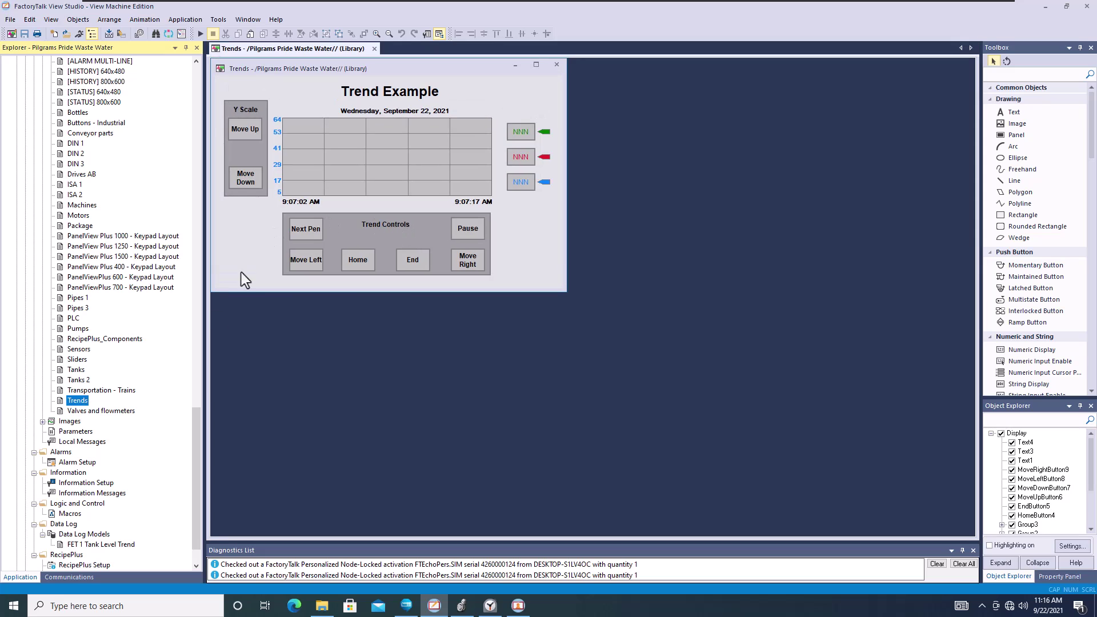
pyautogui.scroll(2, 92, 128)
pyautogui.scroll(2, 92, 143)
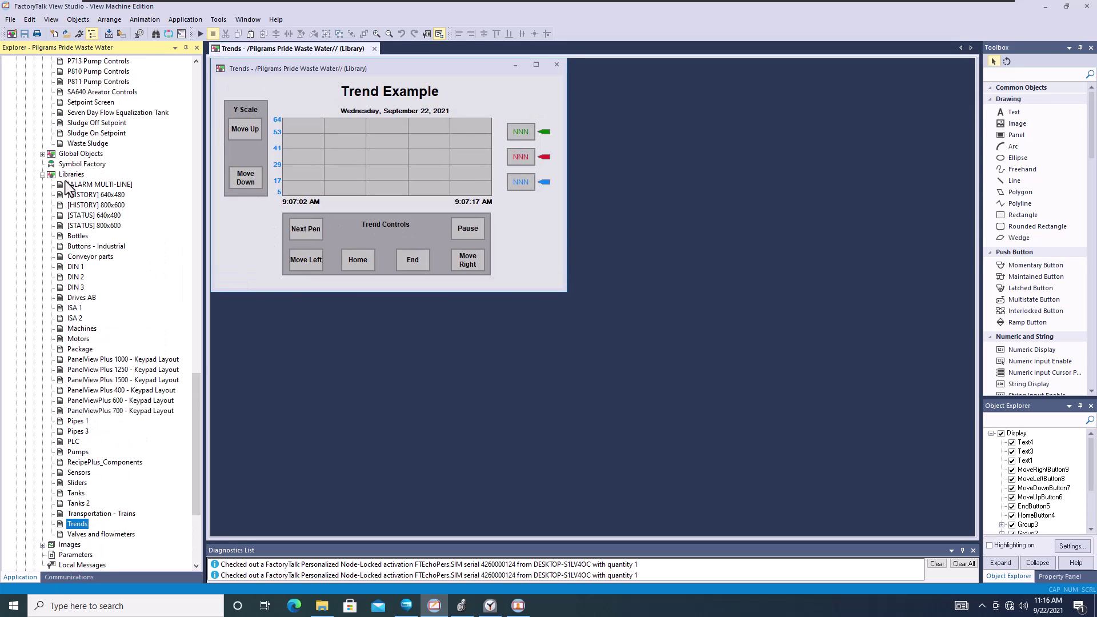
pyautogui.scroll(-3, 97, 203)
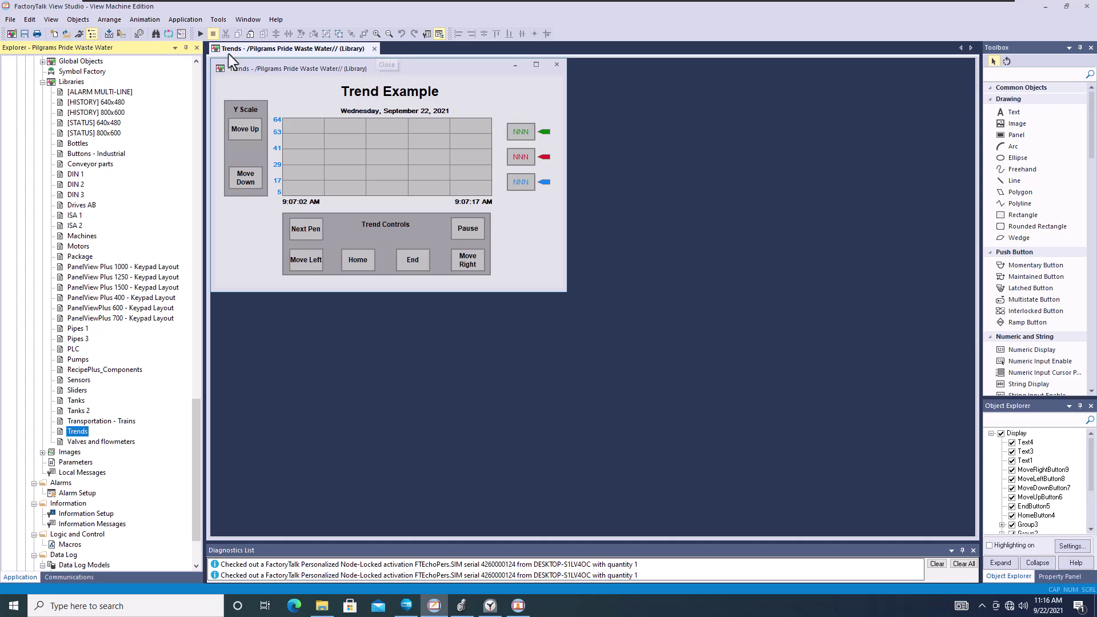
pyautogui.click(200, 34)
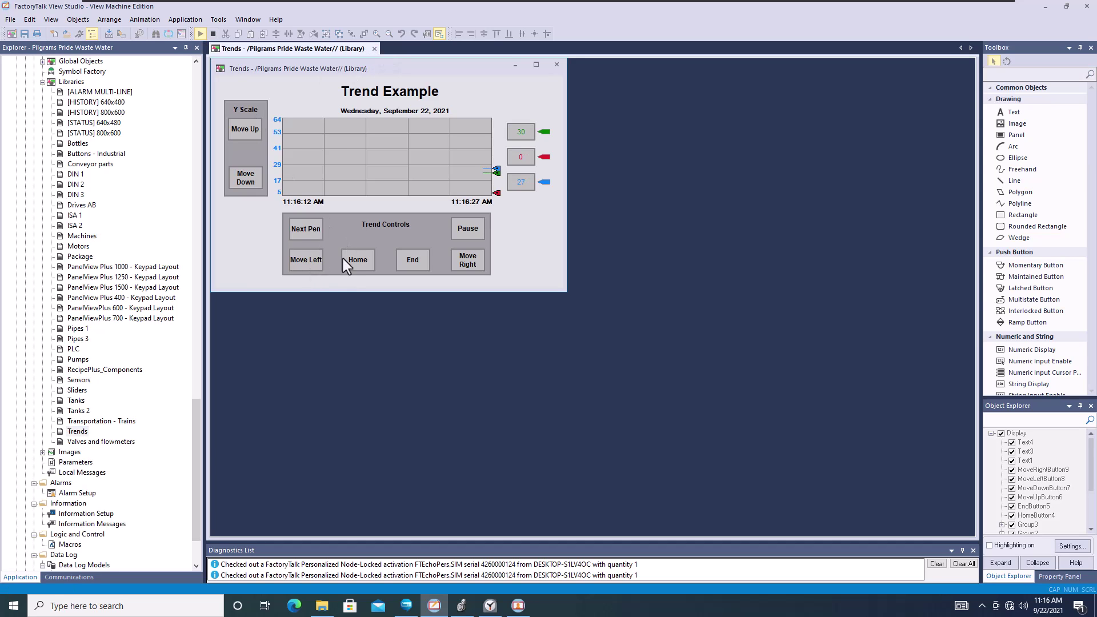
pyautogui.click(296, 260)
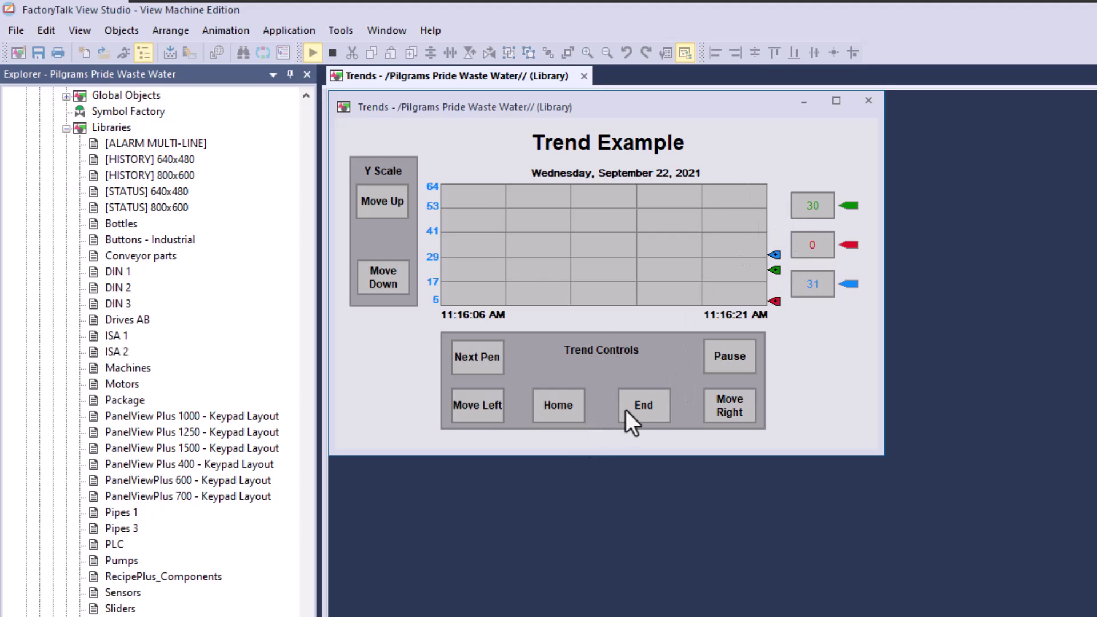
pyautogui.click(576, 408)
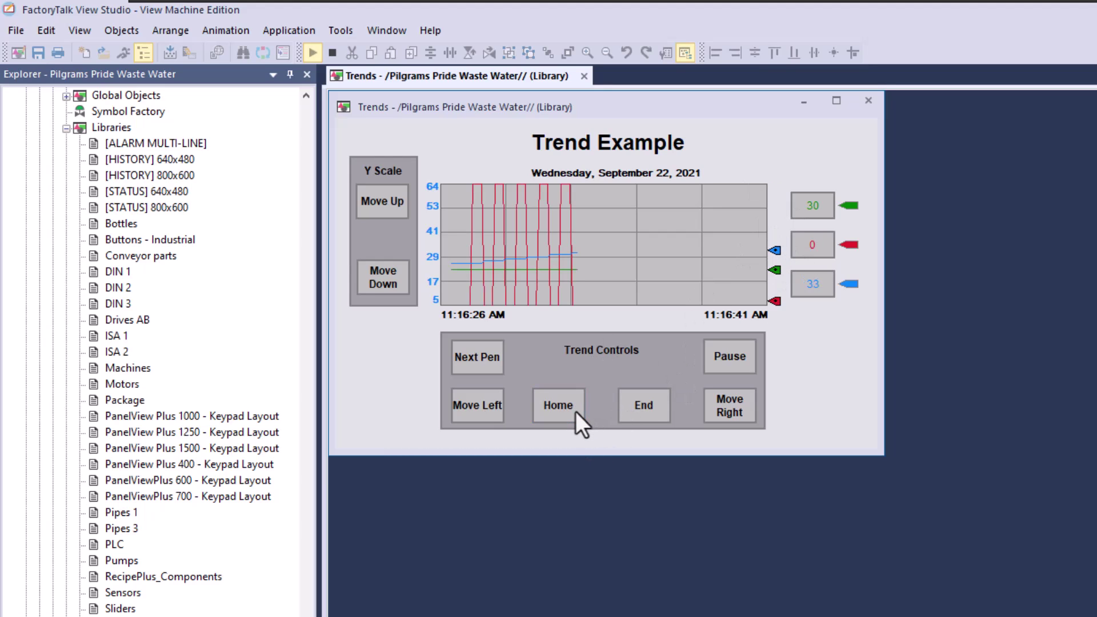
pyautogui.click(664, 407)
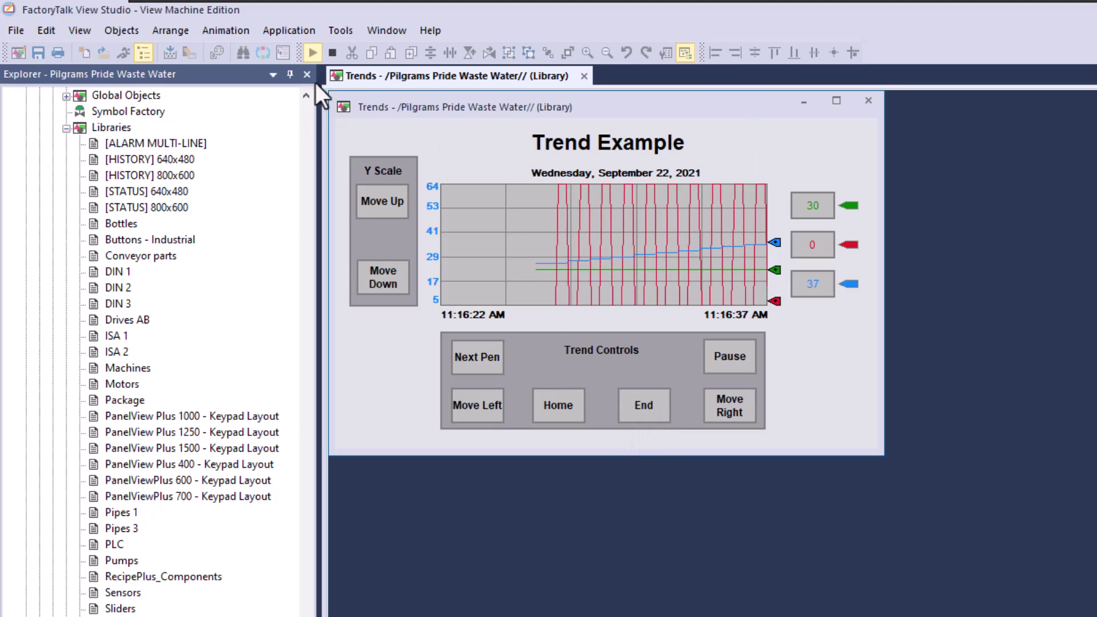
pyautogui.click(333, 52)
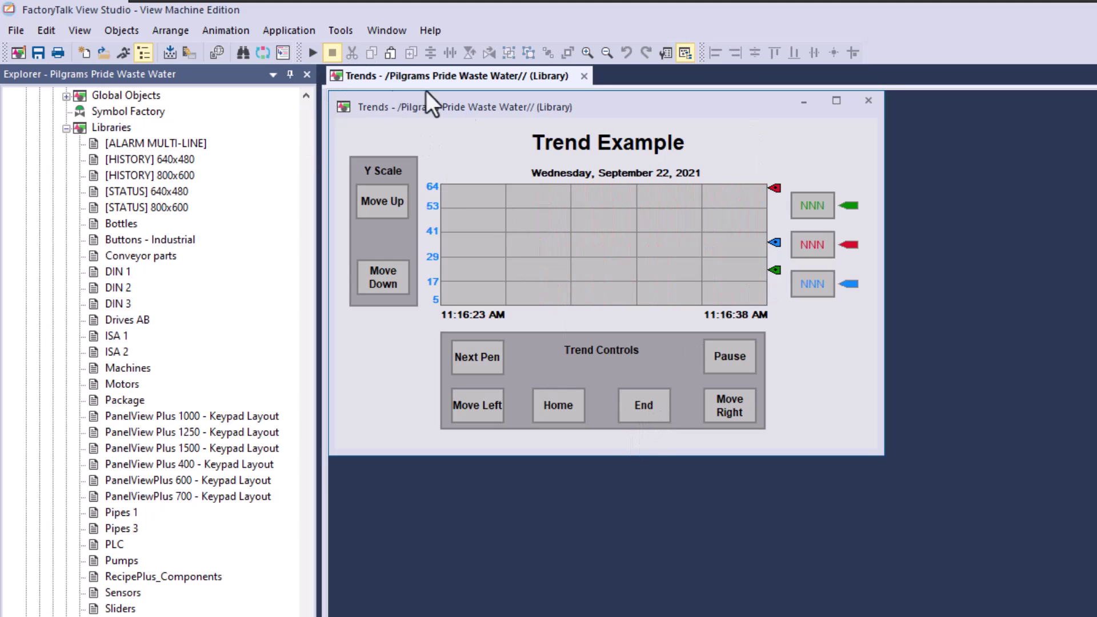
pyautogui.click(584, 75)
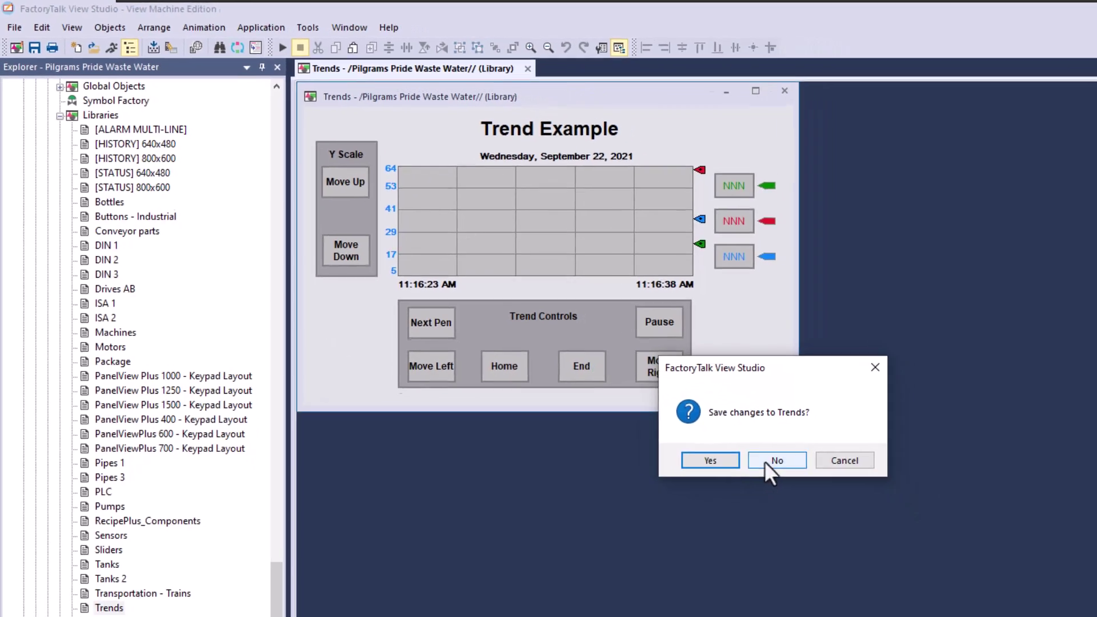
pyautogui.click(776, 461)
# Open the FET 1 Tank Level Trend data log model and check its 7000 maximum data points.
pyautogui.scroll(2, 85, 195)
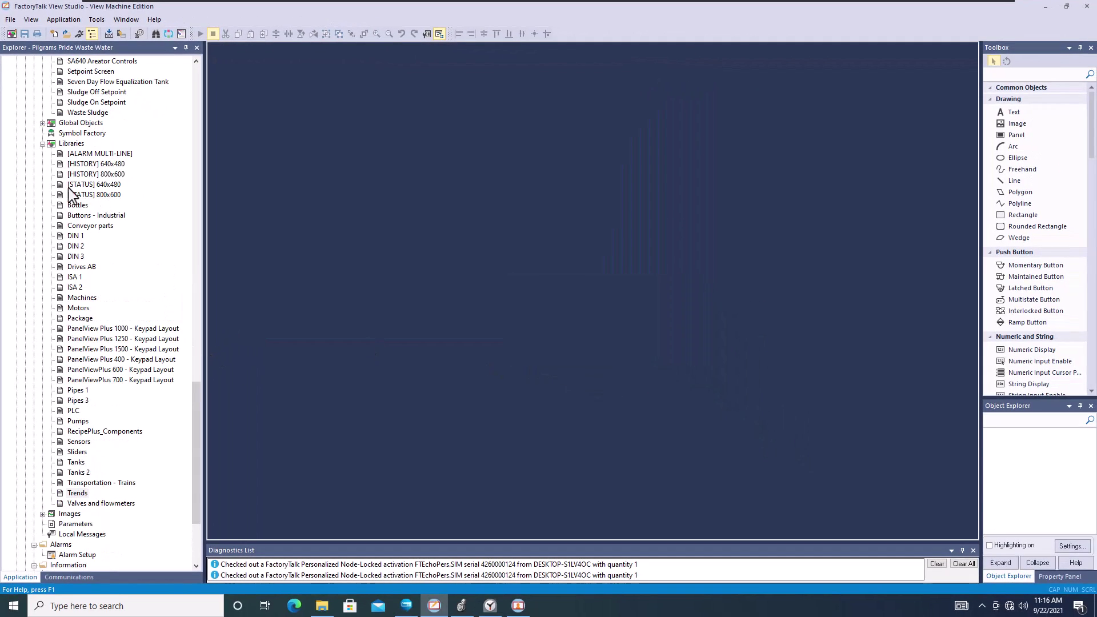
pyautogui.click(43, 144)
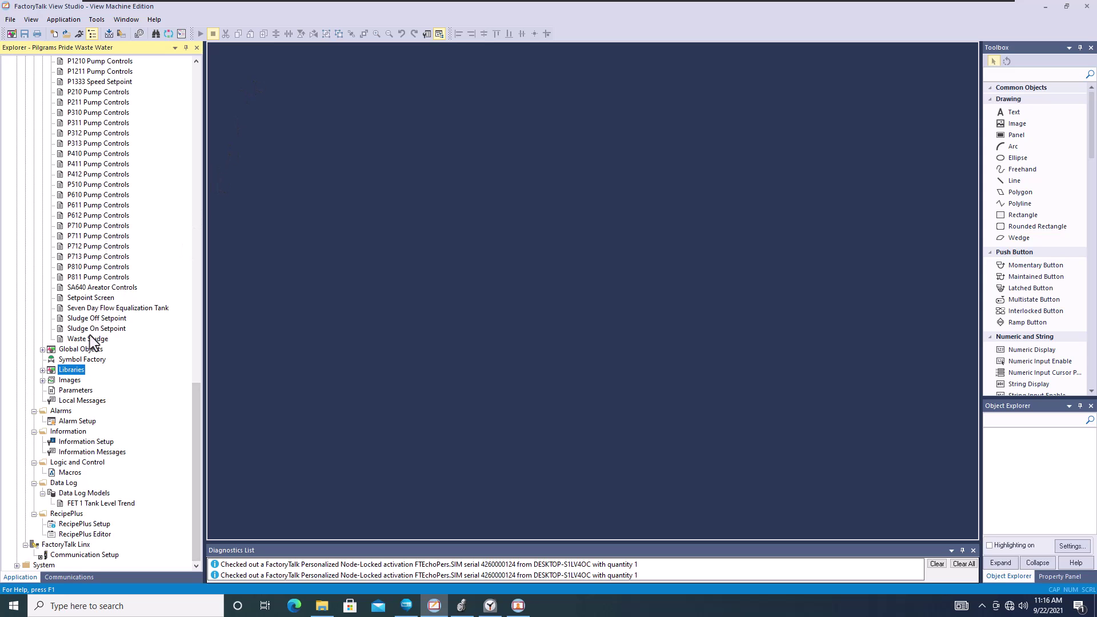
pyautogui.click(80, 503)
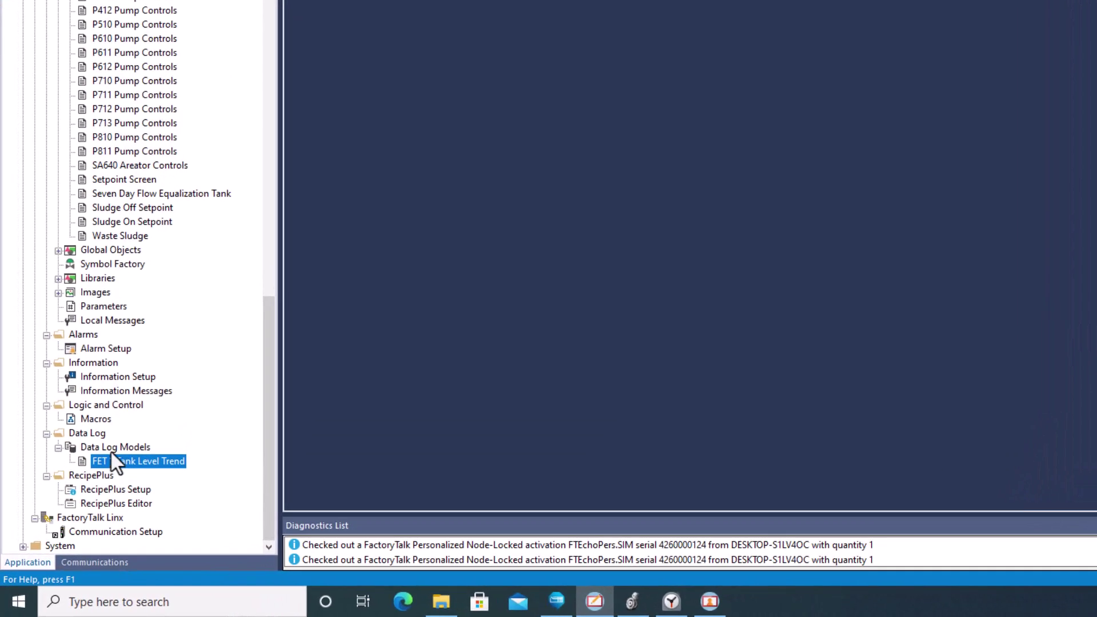
pyautogui.click(650, 55)
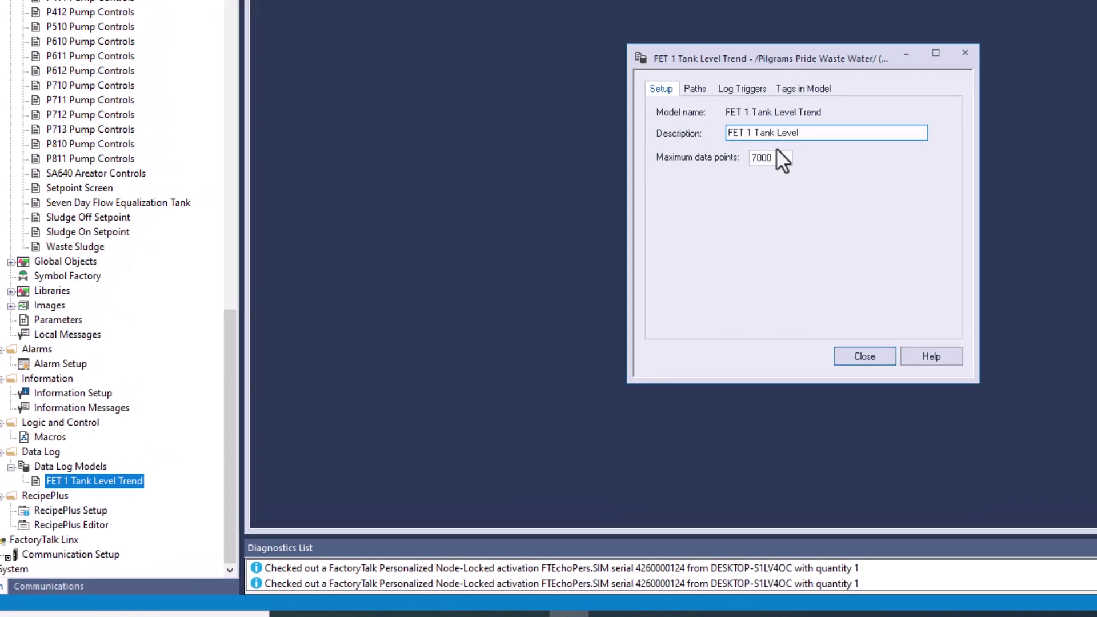
pyautogui.doubleClick(787, 150)
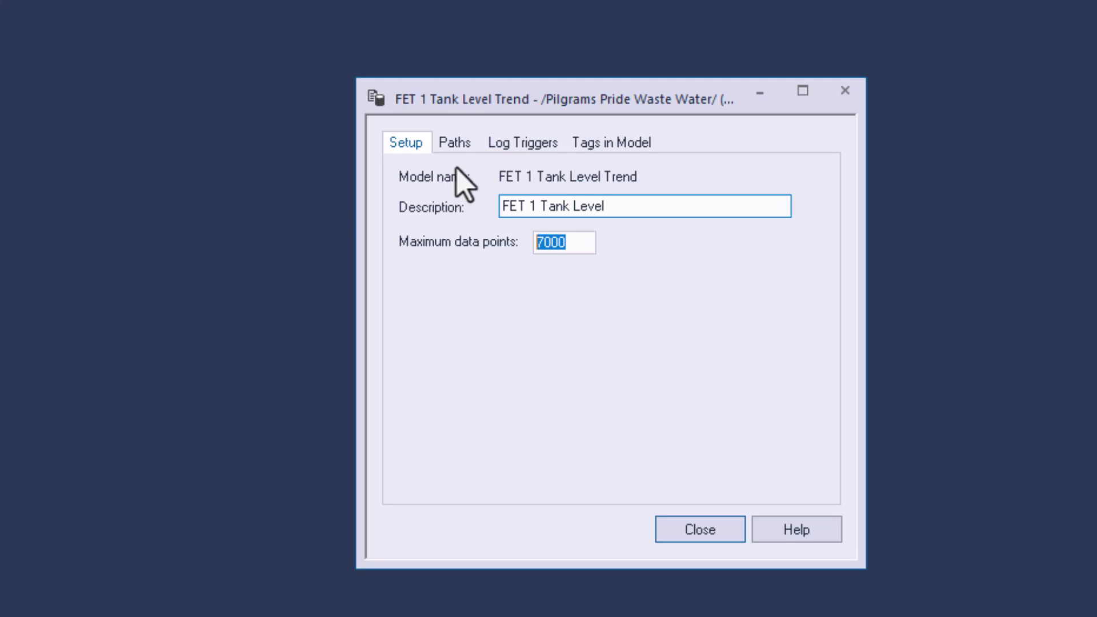
# Review the model's Paths settings, which log to the custom path C:\Logs.
pyautogui.click(456, 147)
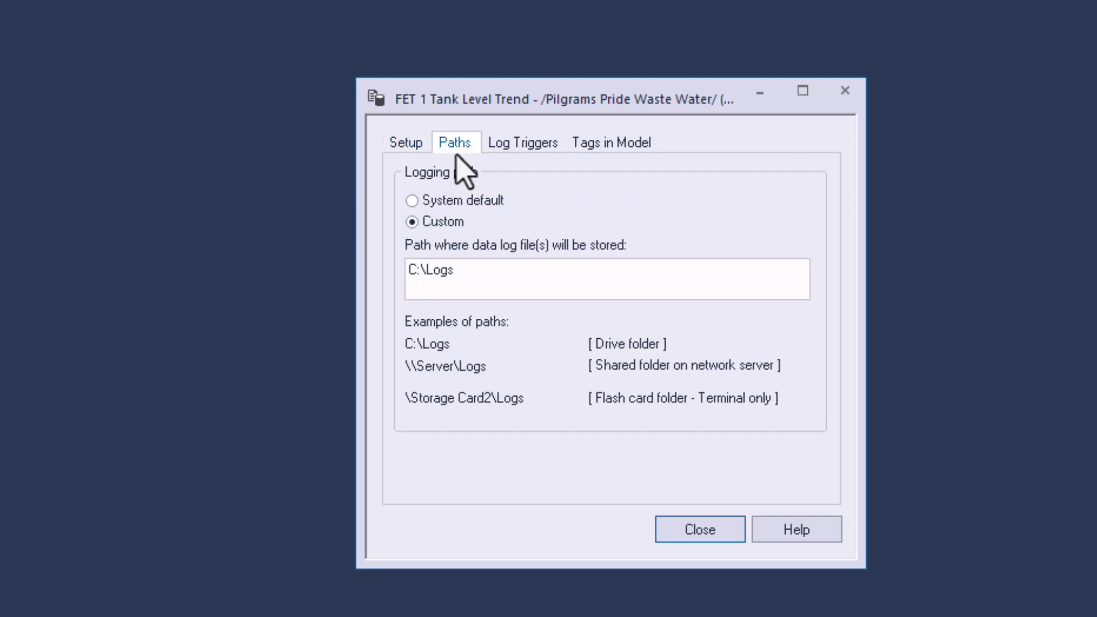
pyautogui.moveTo(483, 271); pyautogui.dragTo(350, 284)
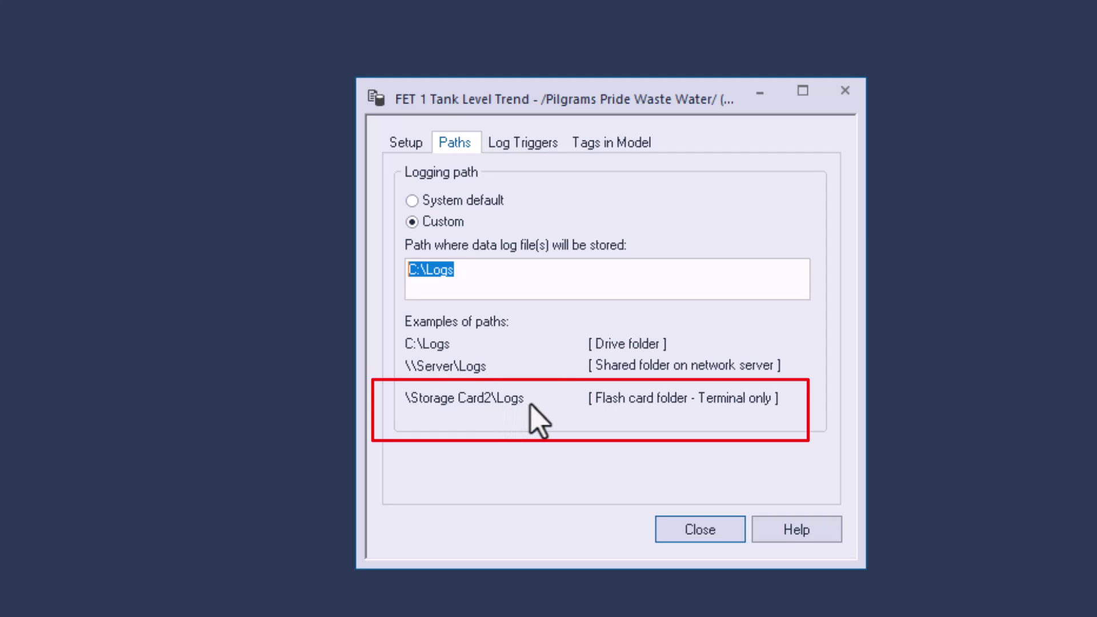
pyautogui.click(503, 287)
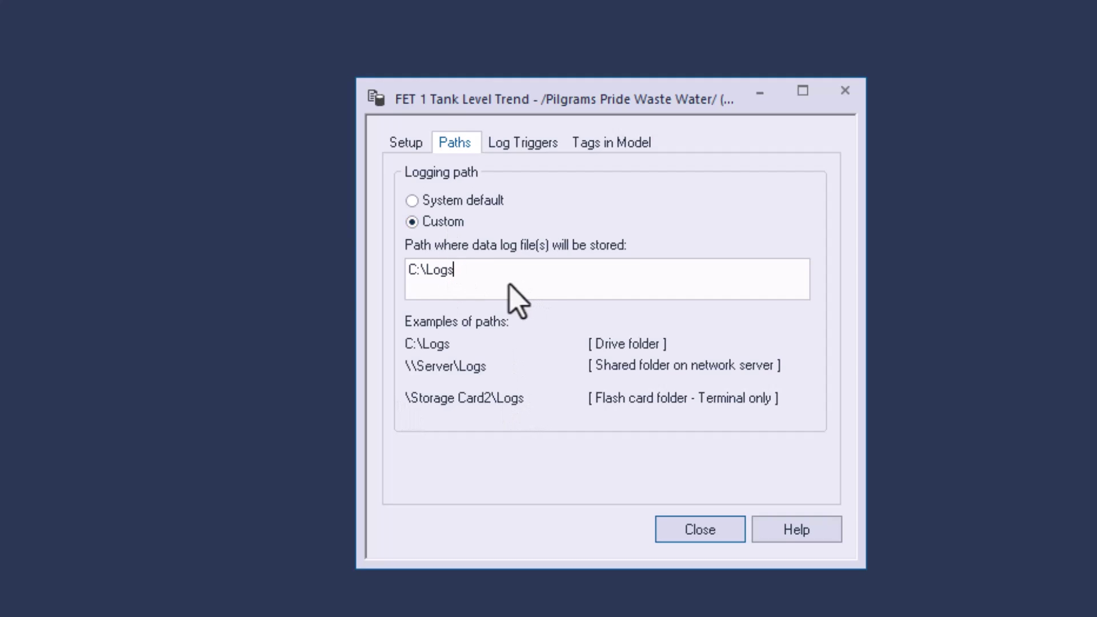
pyautogui.moveTo(454, 271); pyautogui.dragTo(394, 281)
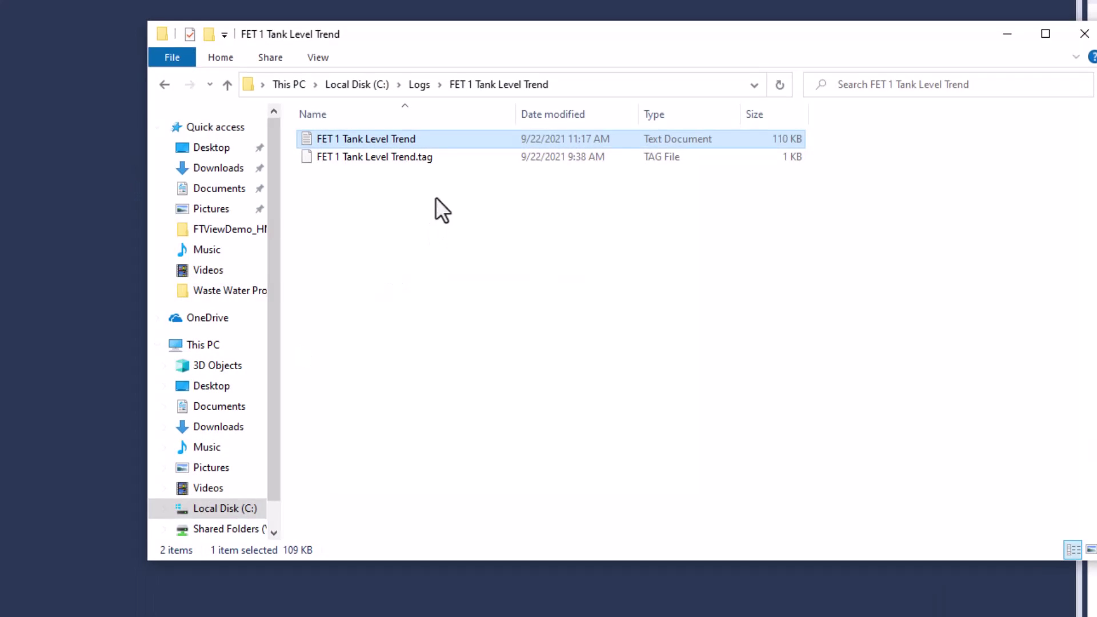
# Browse to C:\Logs\FET 1 Tank Level Trend in File Explorer, then return to the logging path.
pyautogui.click(402, 173)
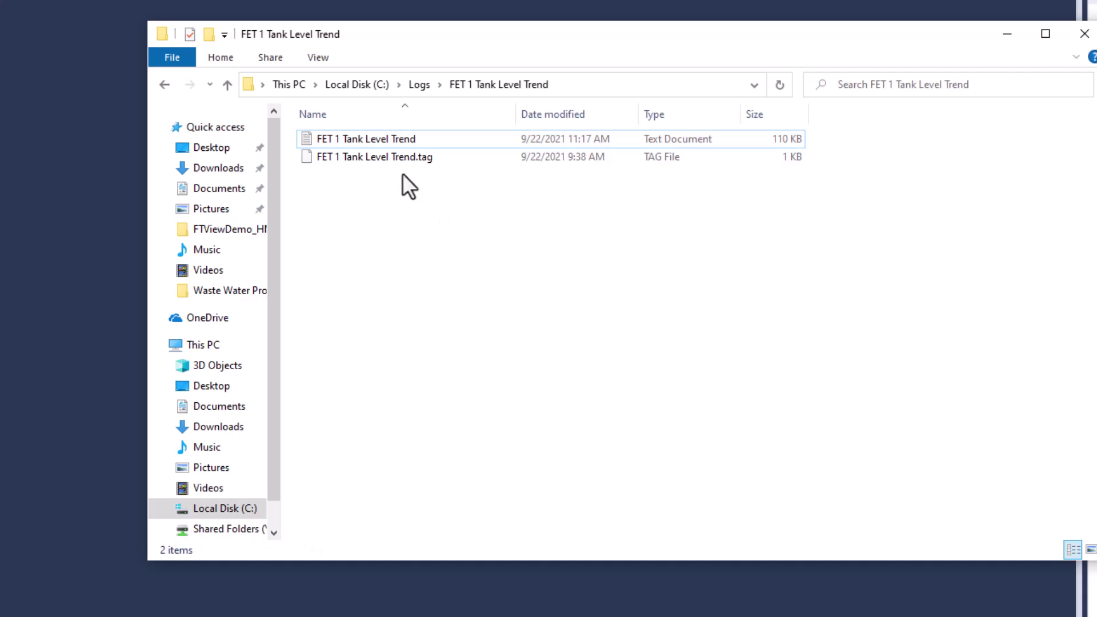
pyautogui.click(417, 83)
pyautogui.doubleClick(376, 141)
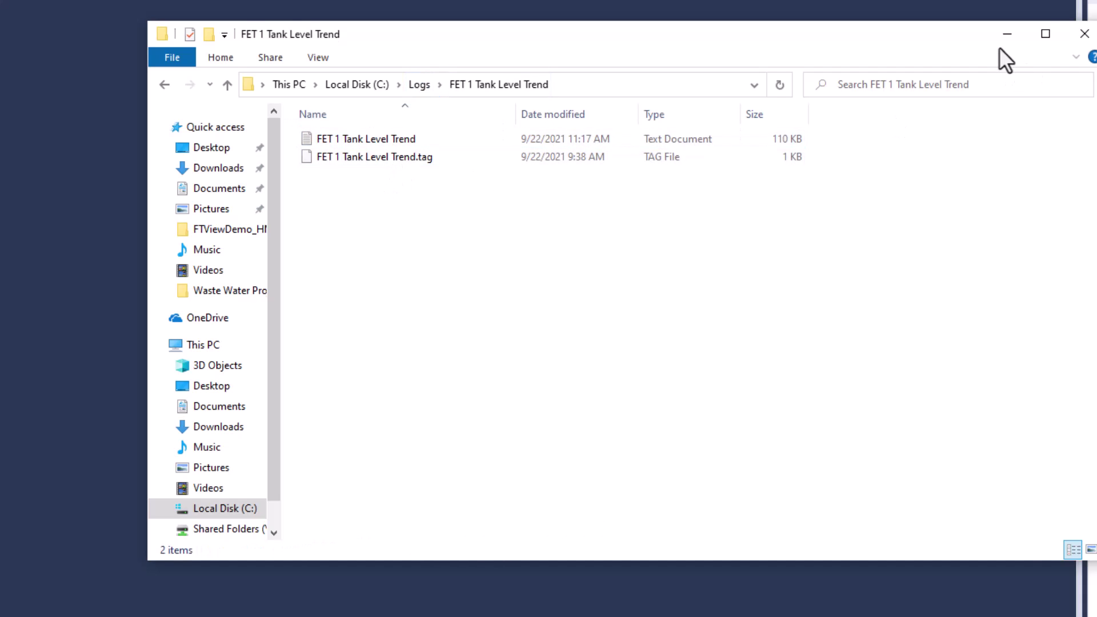
pyautogui.click(1009, 34)
pyautogui.click(483, 290)
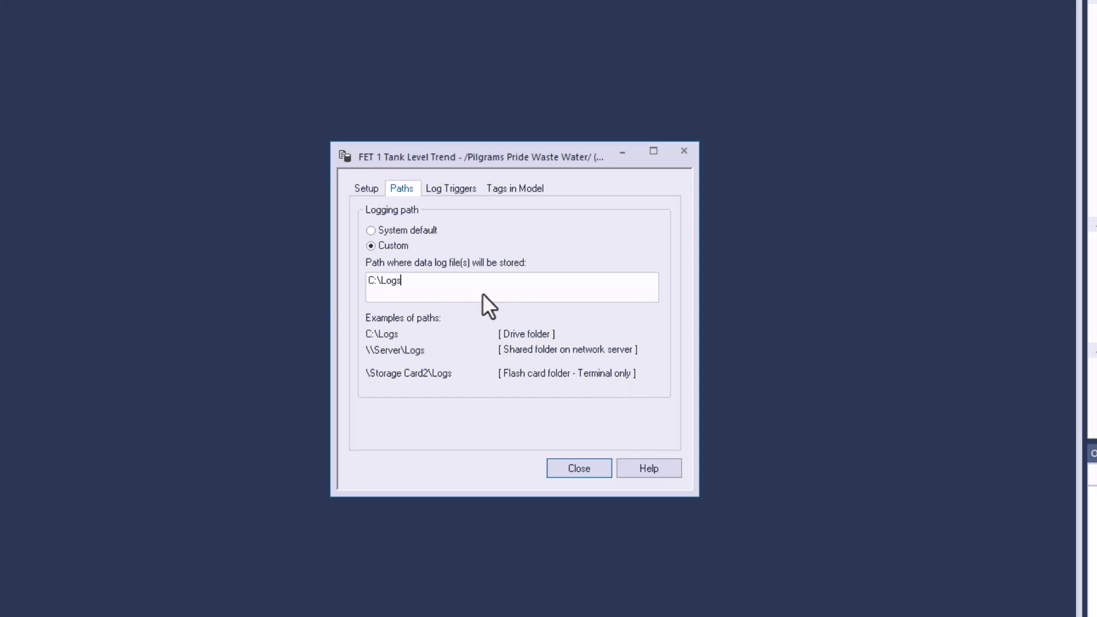
# Select and review the full C:\Logs custom logging path.
pyautogui.moveTo(483, 295); pyautogui.dragTo(341, 307)
pyautogui.click(415, 289)
# Check the 1-minute periodic trigger and the FET 1 tank level tag logged by the model.
pyautogui.click(455, 190)
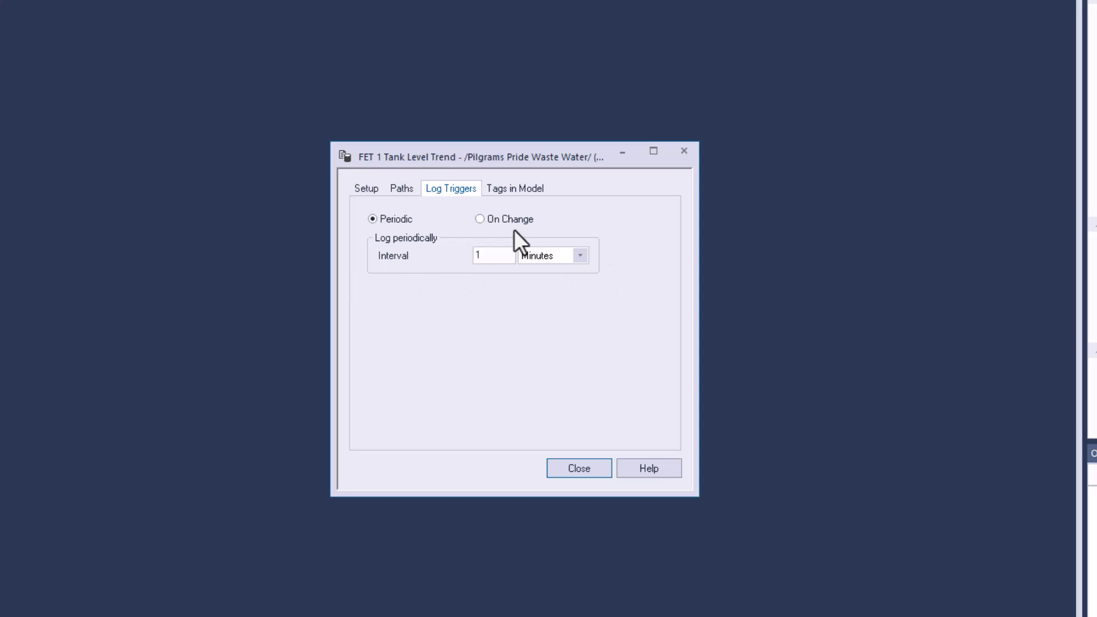
pyautogui.click(503, 189)
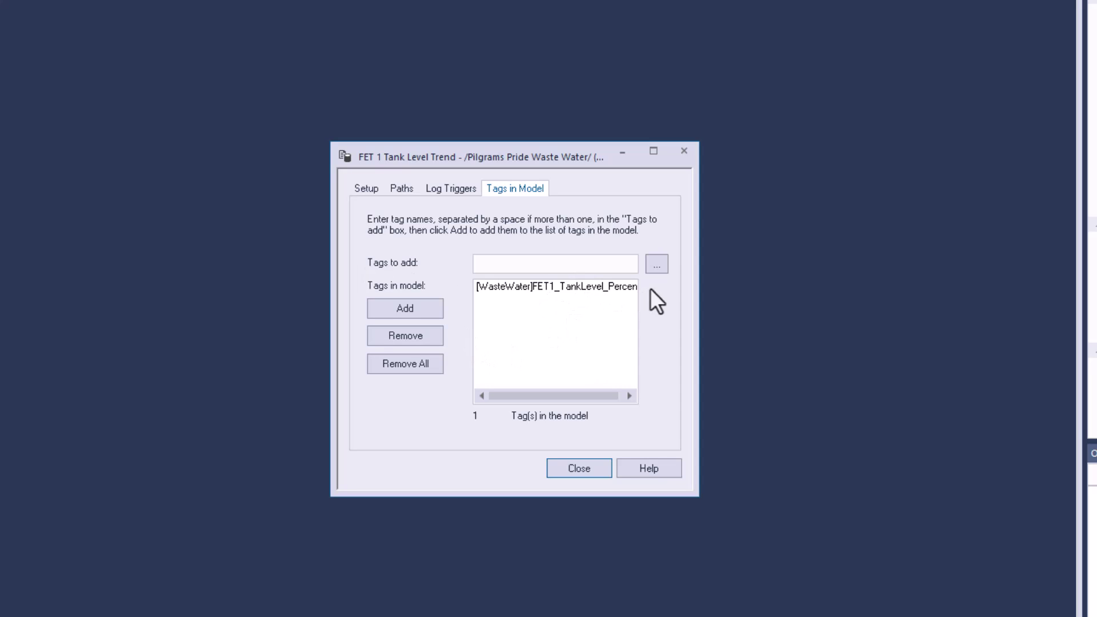
pyautogui.click(658, 264)
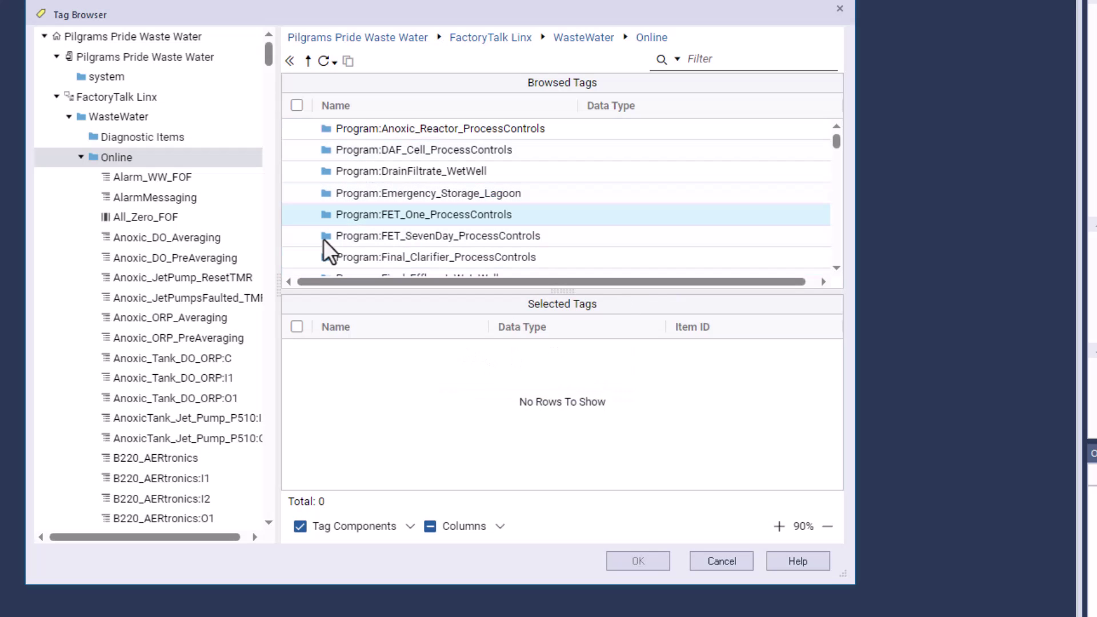
pyautogui.click(838, 10)
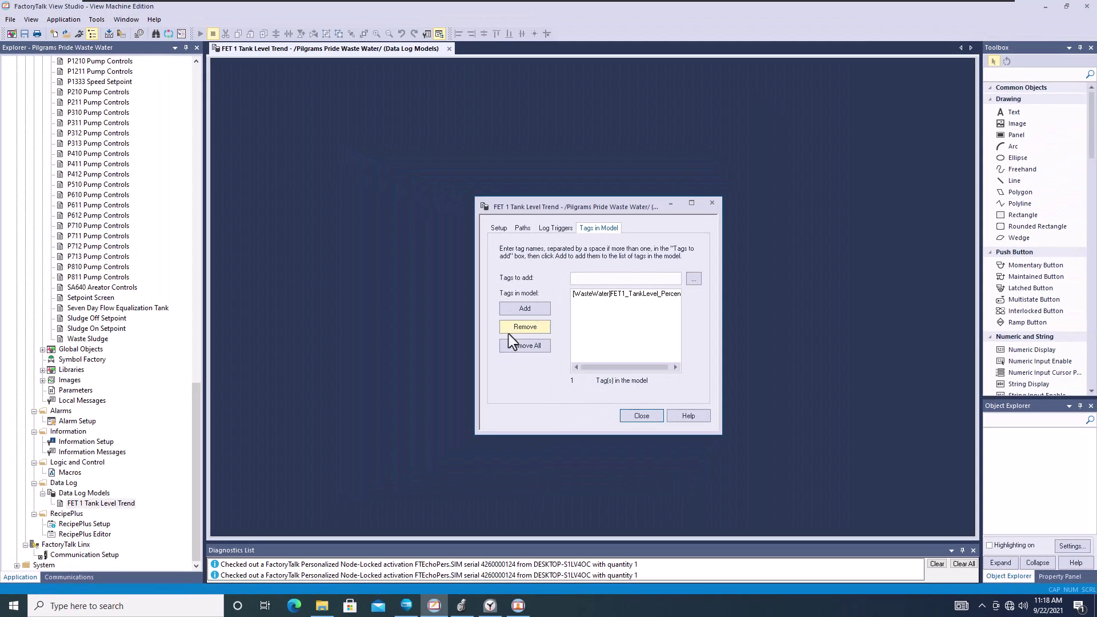
pyautogui.click(623, 295)
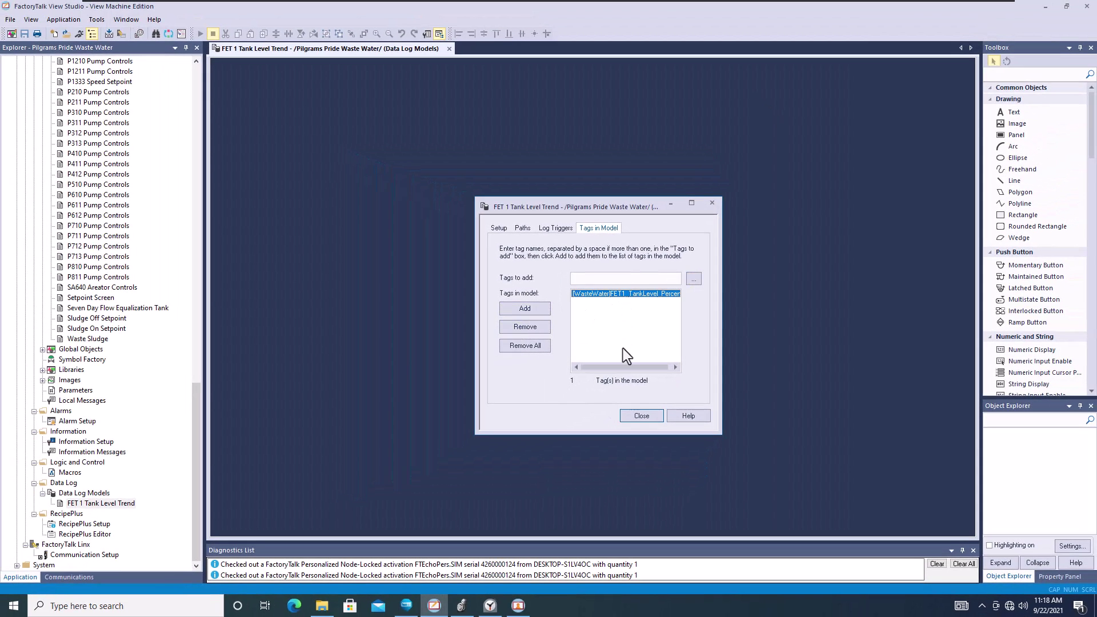
# Close the model and enable startup data logging with the FET 1 Tank Level Trend model.
pyautogui.click(641, 416)
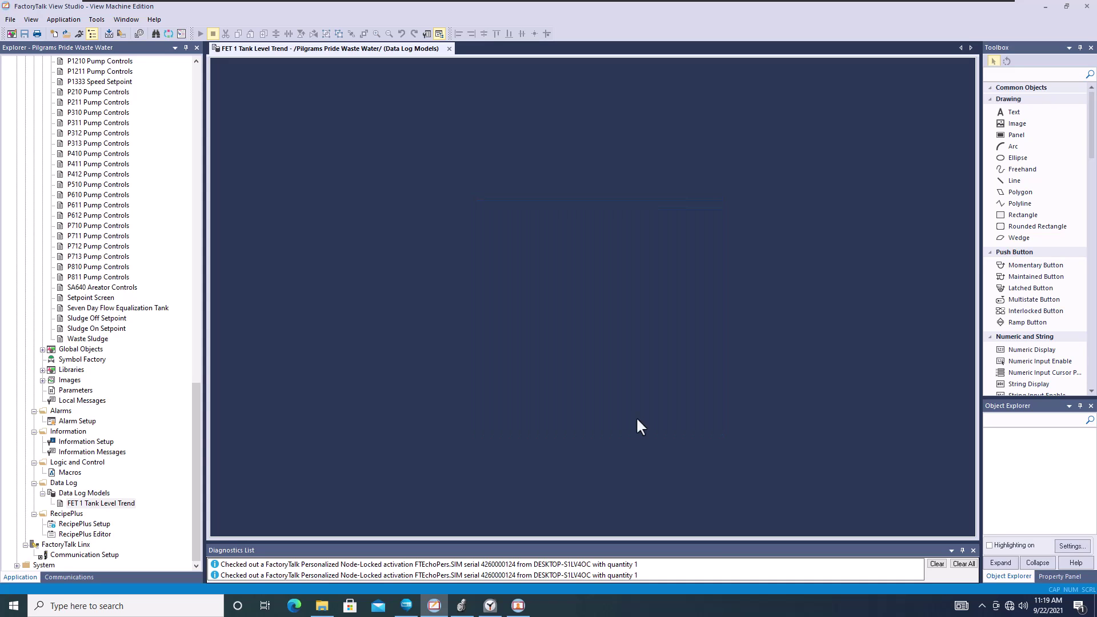
pyautogui.moveTo(197, 414); pyautogui.dragTo(377, 171)
pyautogui.moveTo(507, 238); pyautogui.dragTo(184, 91)
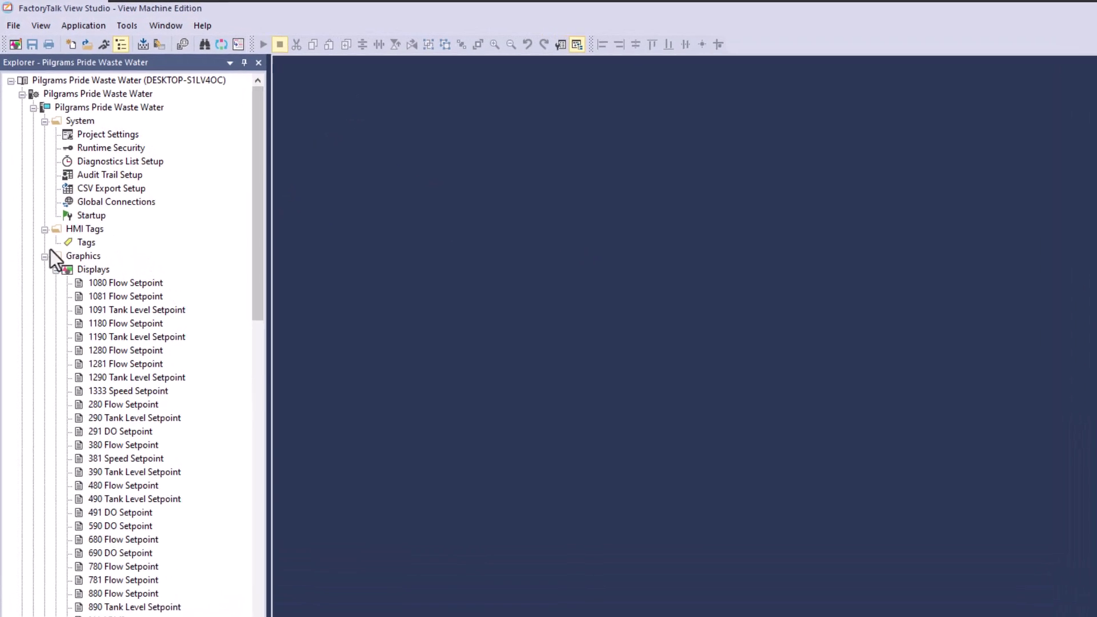
pyautogui.click(89, 221)
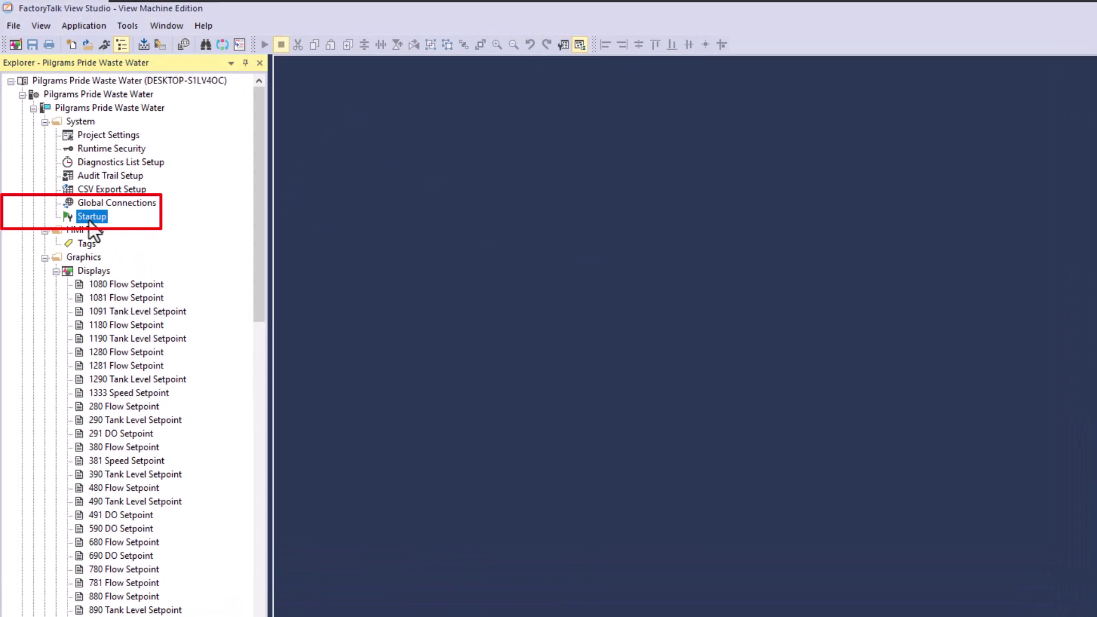
pyautogui.doubleClick(90, 222)
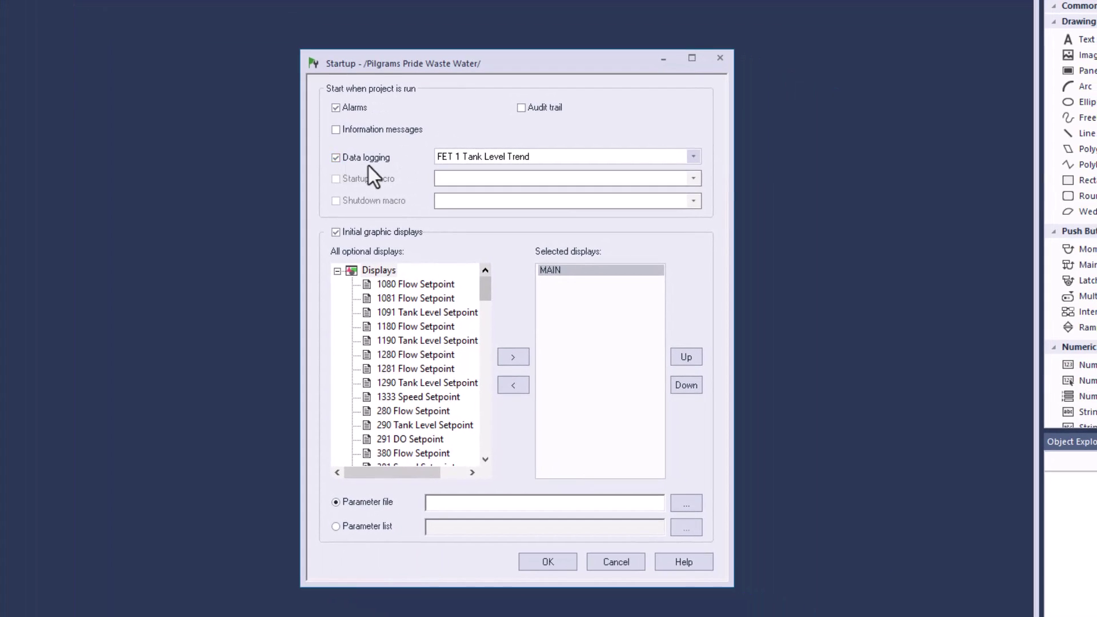
pyautogui.click(694, 157)
pyautogui.click(636, 172)
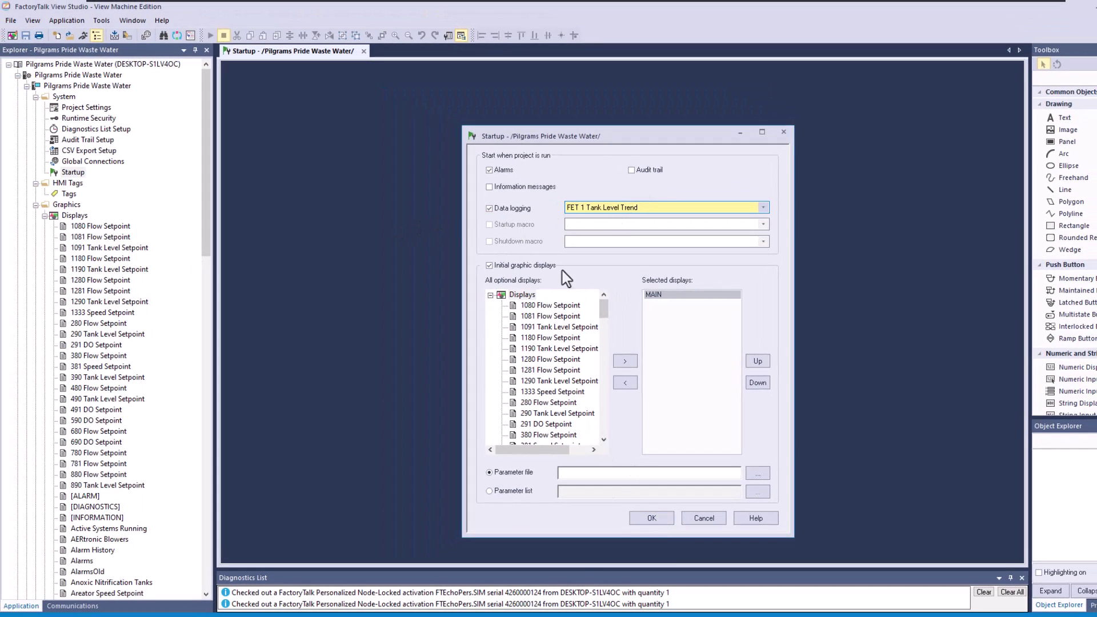
pyautogui.click(640, 517)
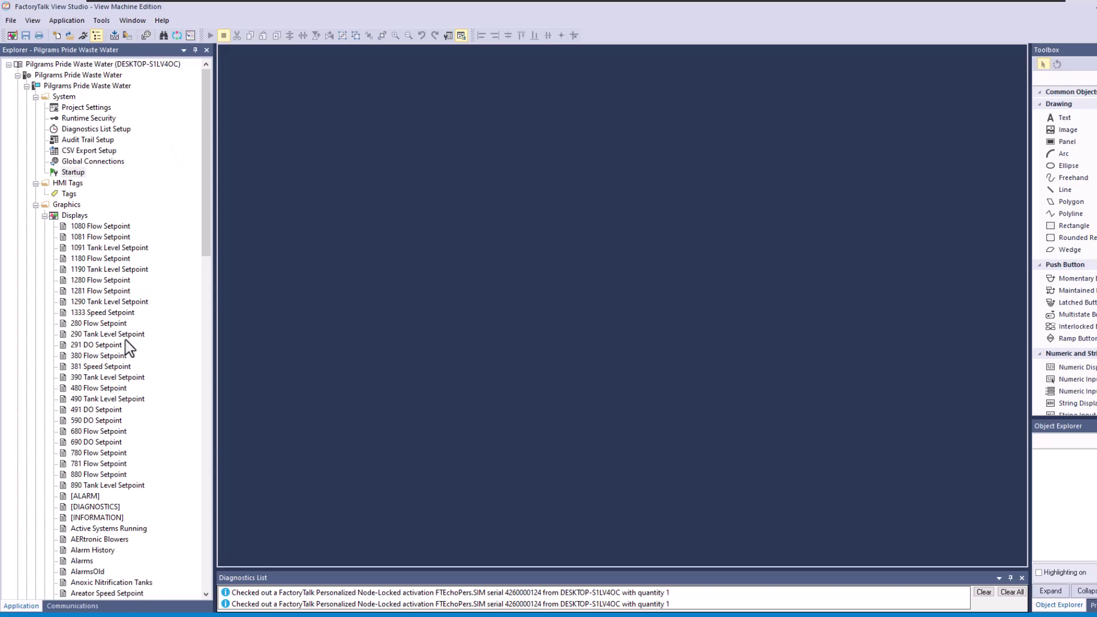
# Scroll the Explorer Displays list to the FET 2 Tank Trend display and open it.
pyautogui.scroll(-4, 127, 346)
pyautogui.scroll(-10, 127, 346)
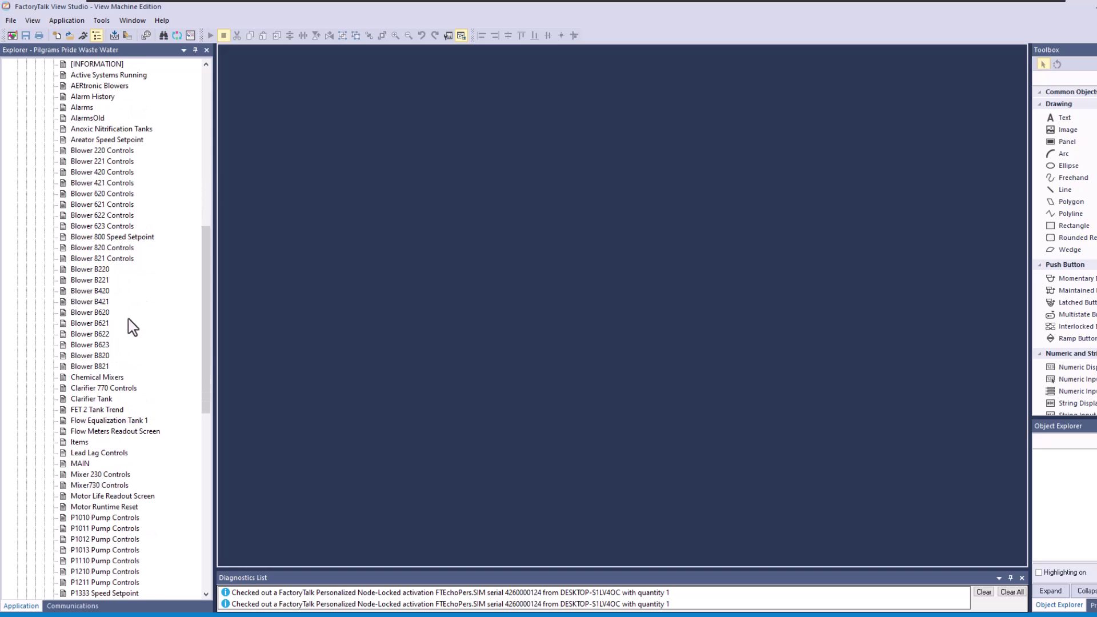
pyautogui.click(116, 411)
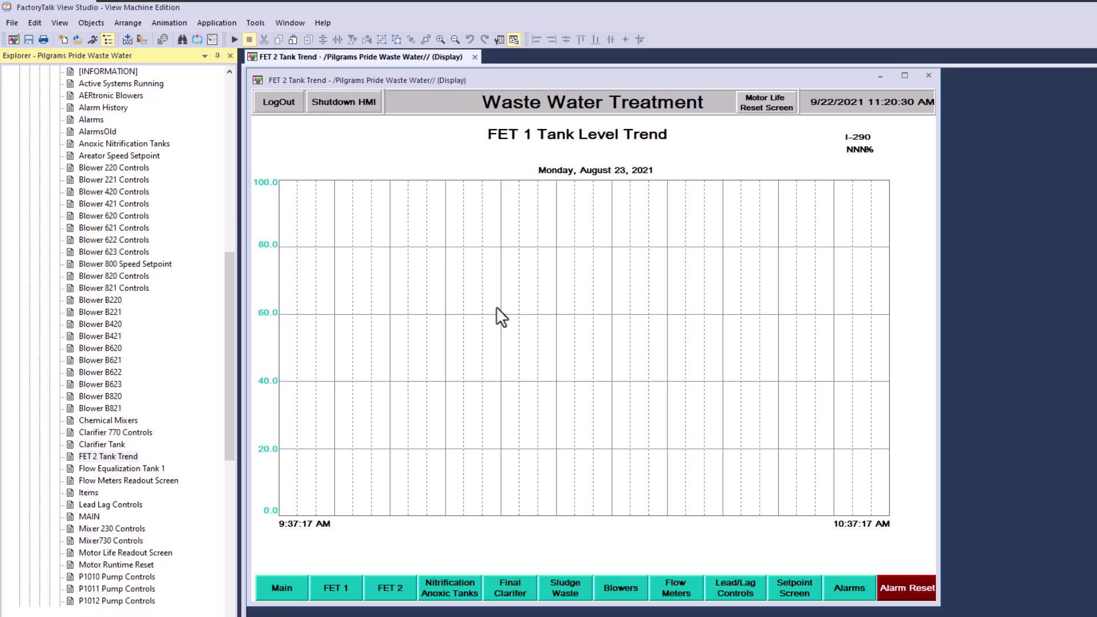
# Test-run the FET 2 Tank Trend display, which reads I-290 at 81% with no plotted line.
pyautogui.click(496, 306)
pyautogui.click(233, 40)
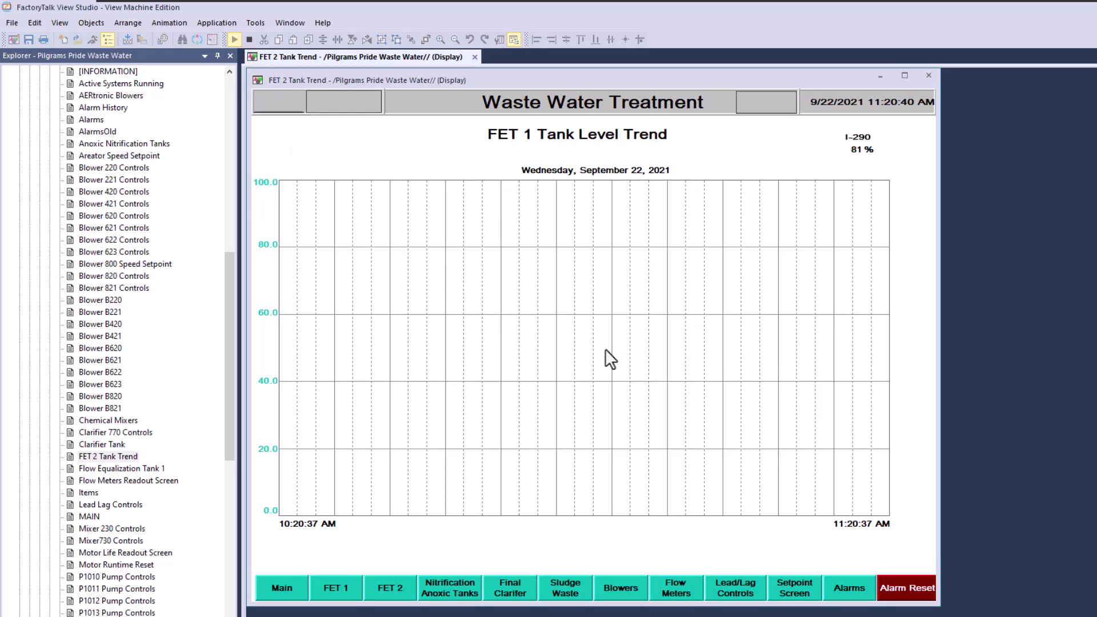
pyautogui.press('Num_Lock')
pyautogui.click(251, 41)
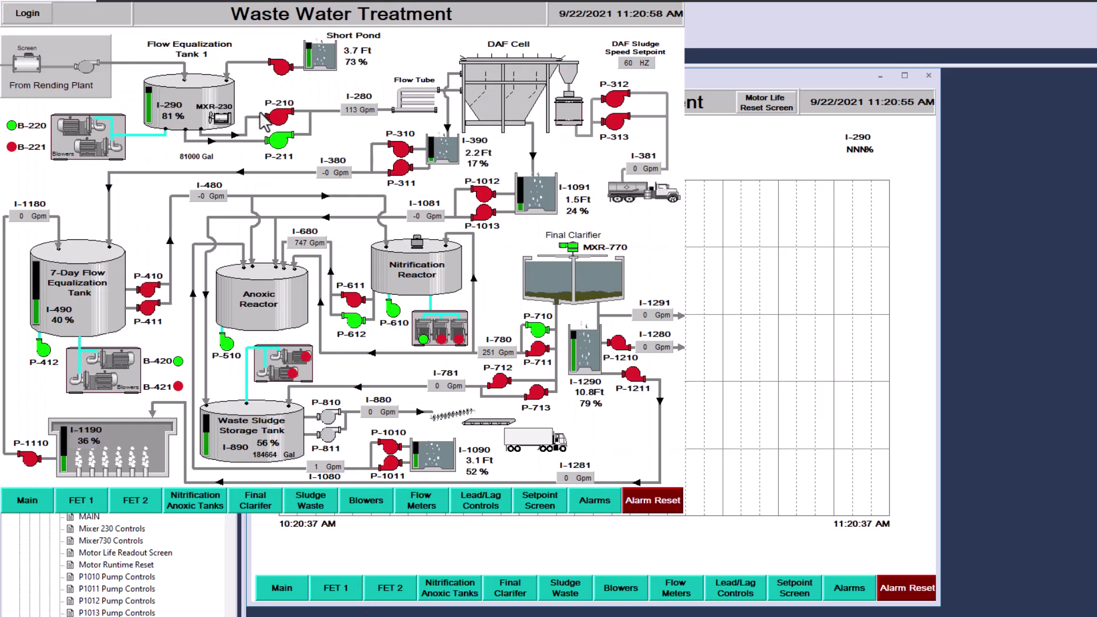
# Try the application test, close the runtime, then test-run and stop the display again.
pyautogui.press('Num_Lock')
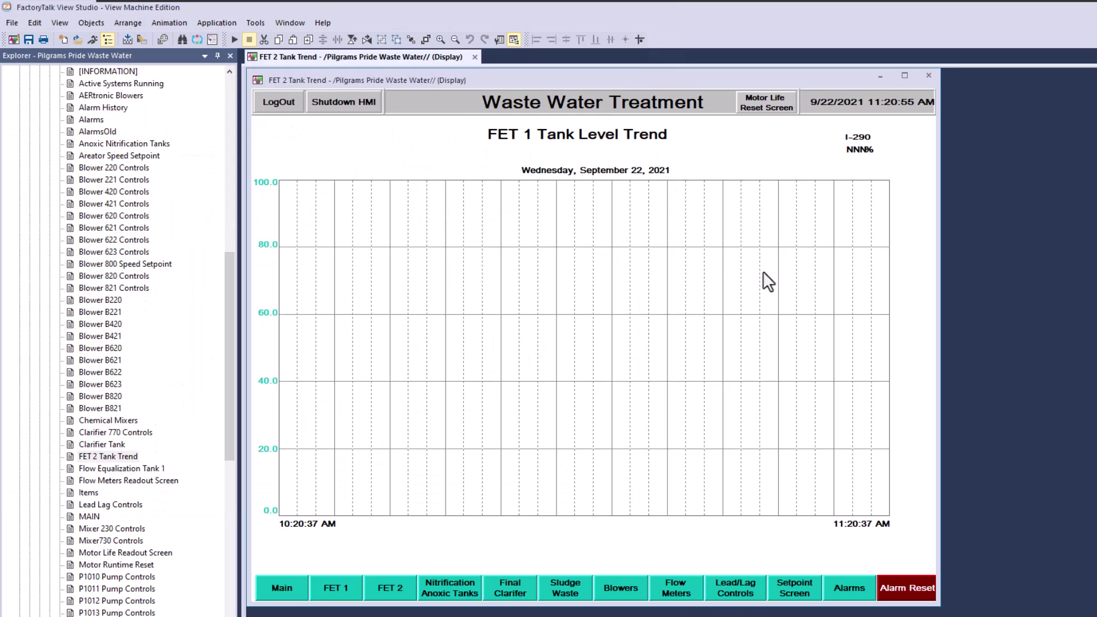
pyautogui.click(765, 279)
pyautogui.click(180, 22)
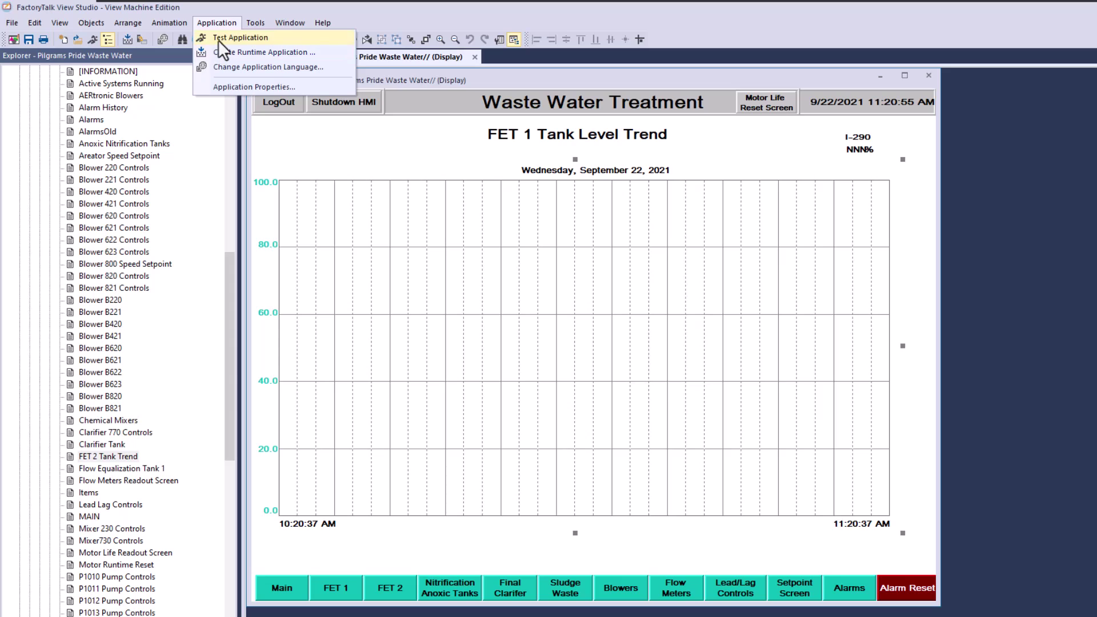
pyautogui.click(369, 227)
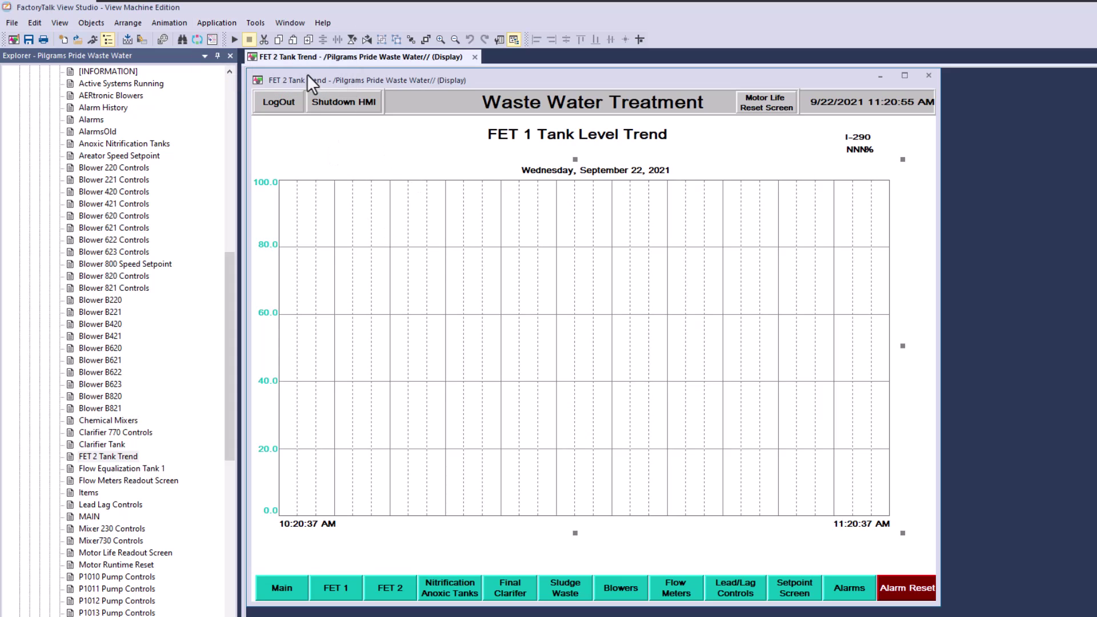
pyautogui.click(235, 39)
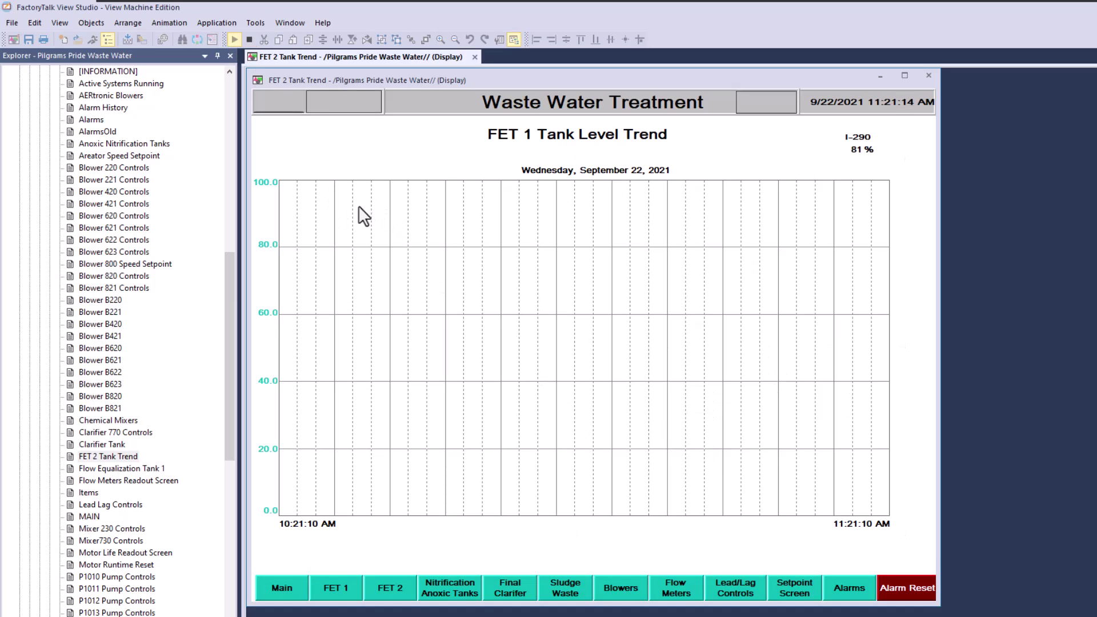
pyautogui.click(249, 39)
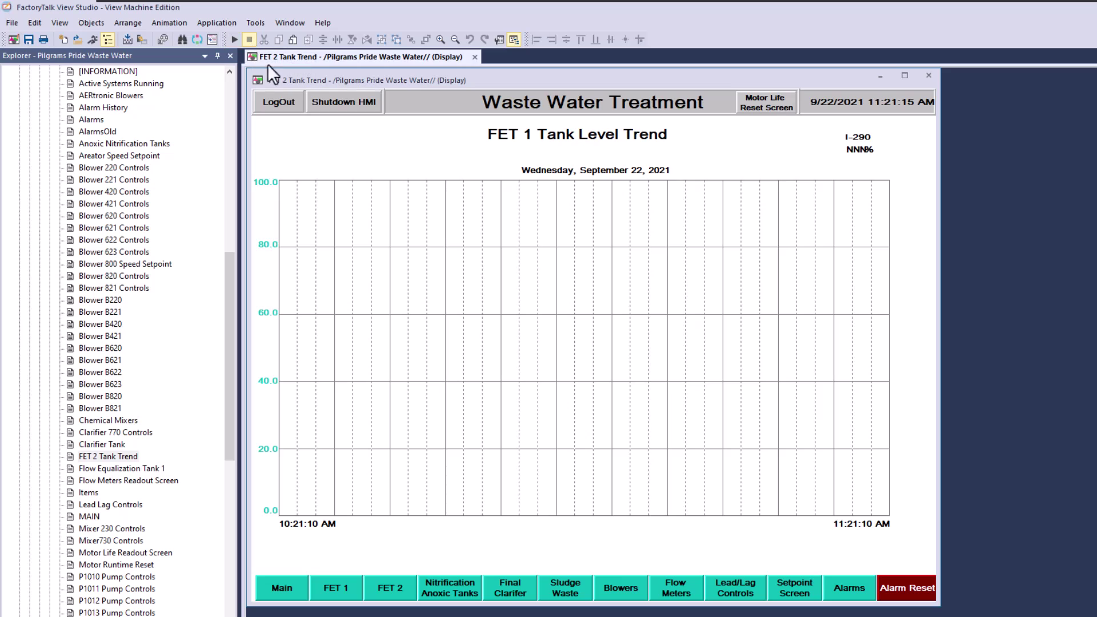
# Insert a new trend via Objects > Trending > Trend, drawn across the display's middle.
pyautogui.doubleClick(605, 338)
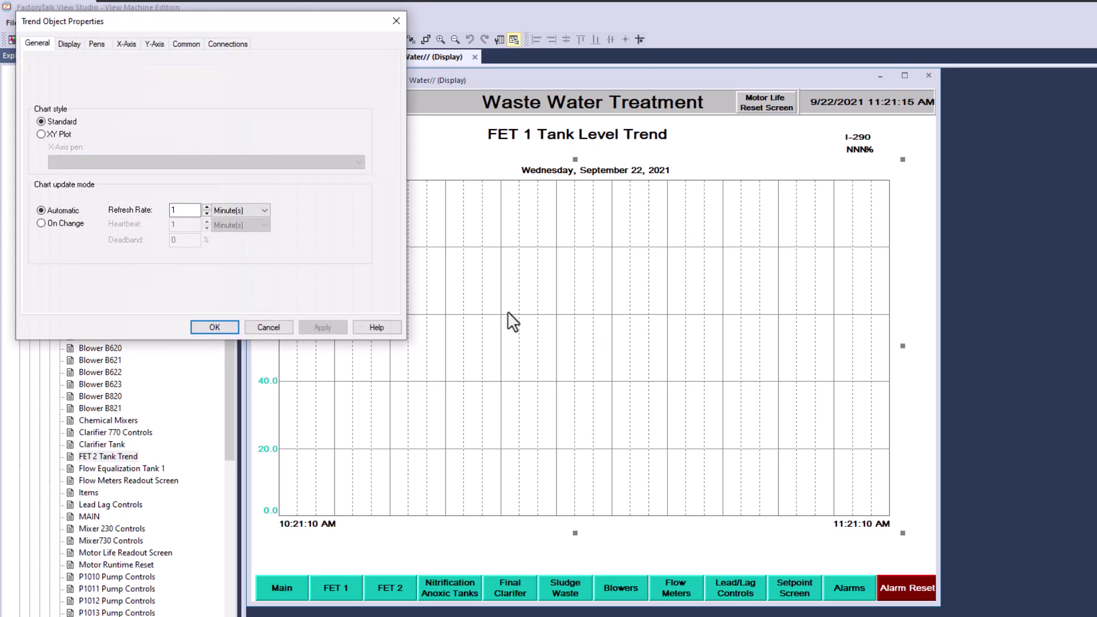
pyautogui.press('Num_Lock')
pyautogui.click(396, 20)
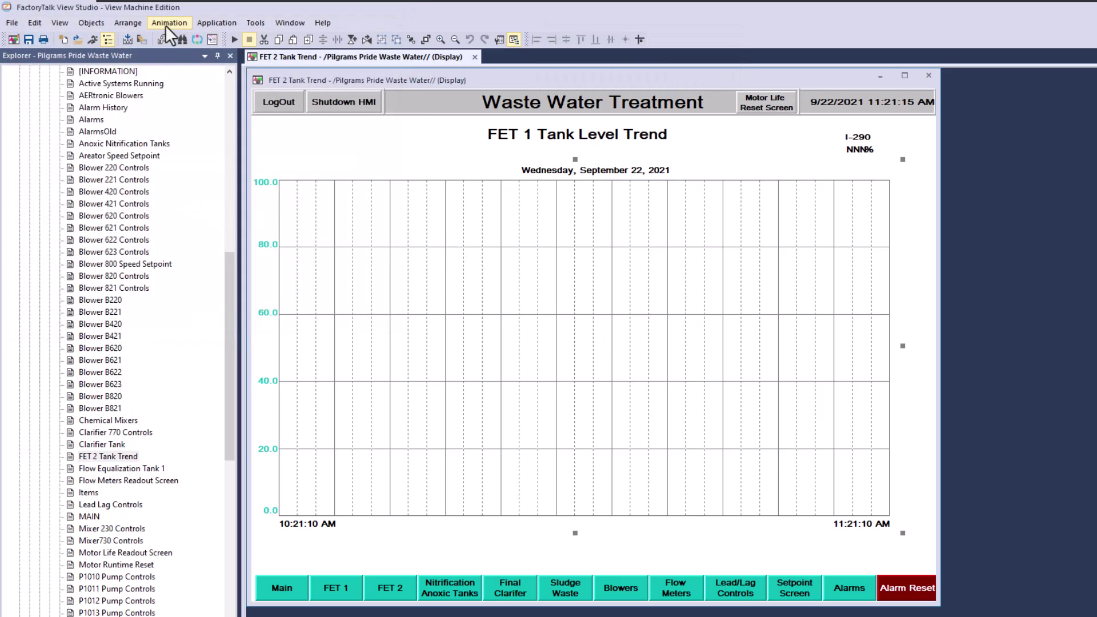
pyautogui.click(164, 24)
pyautogui.moveTo(121, 24)
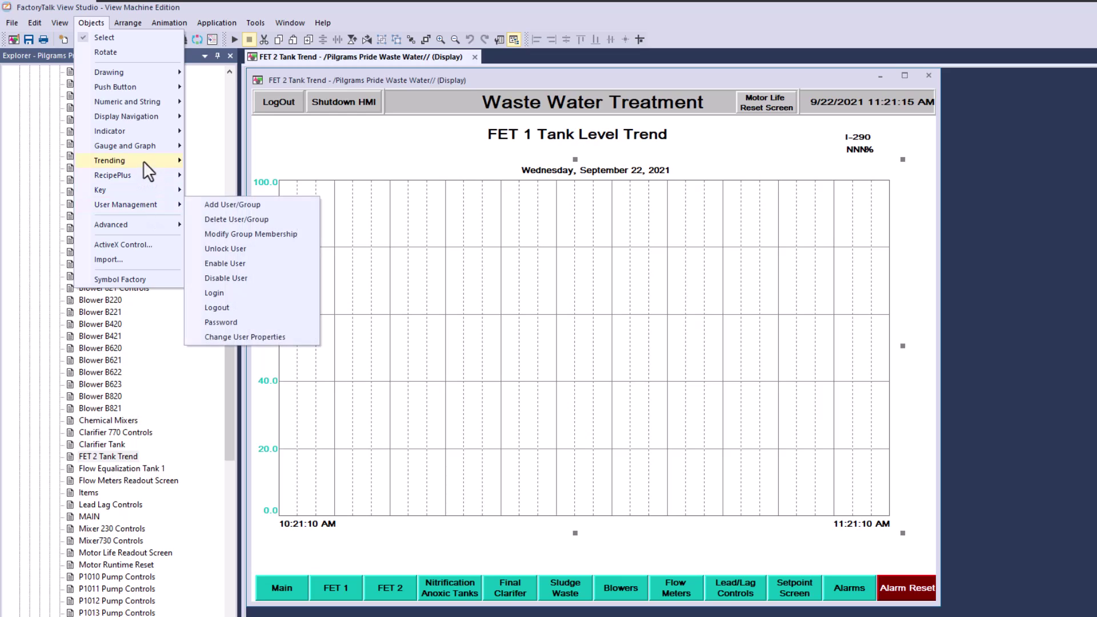
pyautogui.moveTo(143, 160)
pyautogui.click(236, 194)
pyautogui.moveTo(420, 238); pyautogui.dragTo(868, 427)
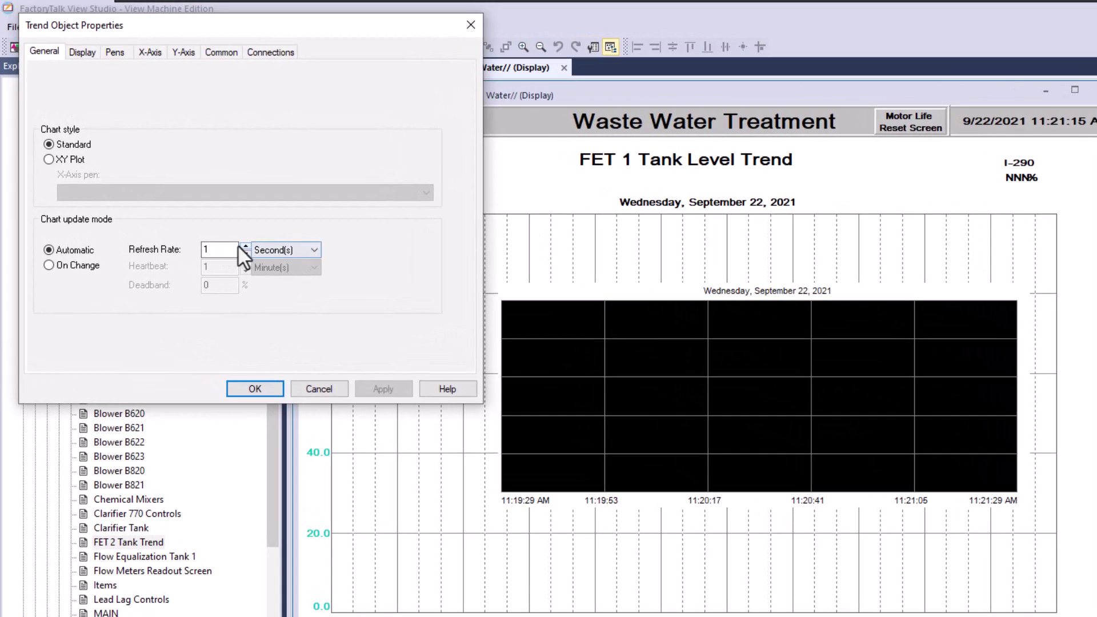
# Keep the refresh rate in seconds and the data point connection set to Connect points.
pyautogui.click(311, 252)
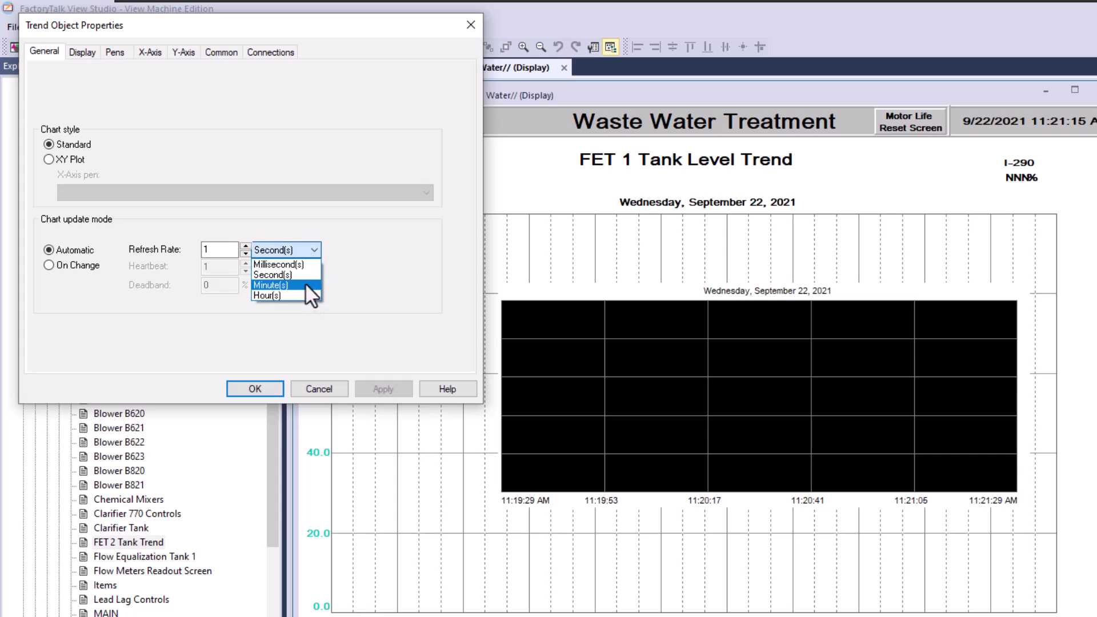
pyautogui.click(293, 218)
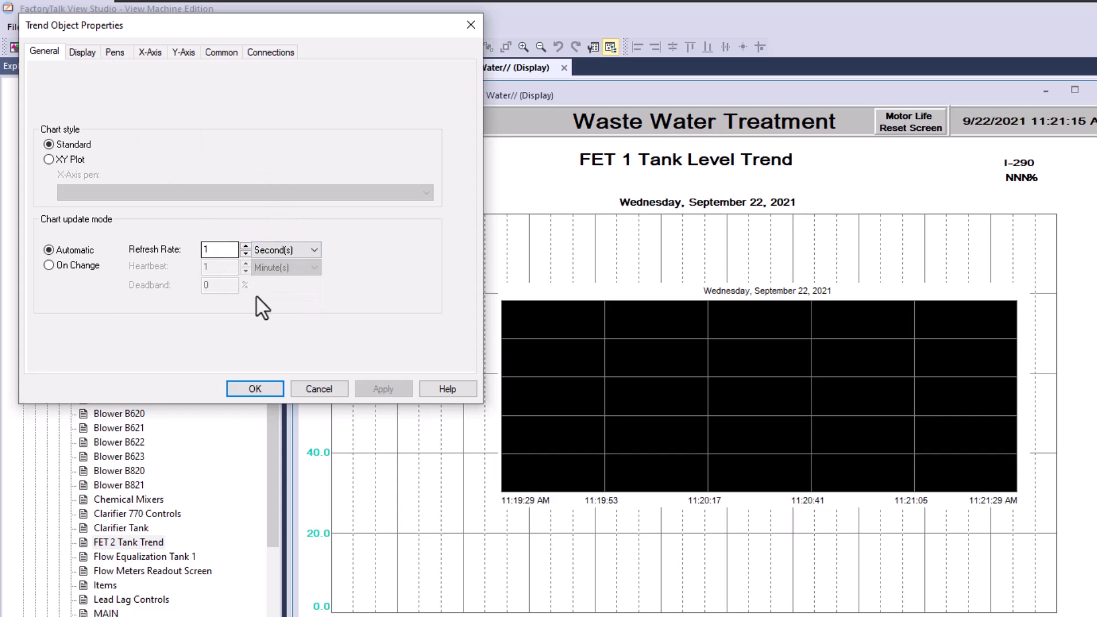
pyautogui.click(280, 253)
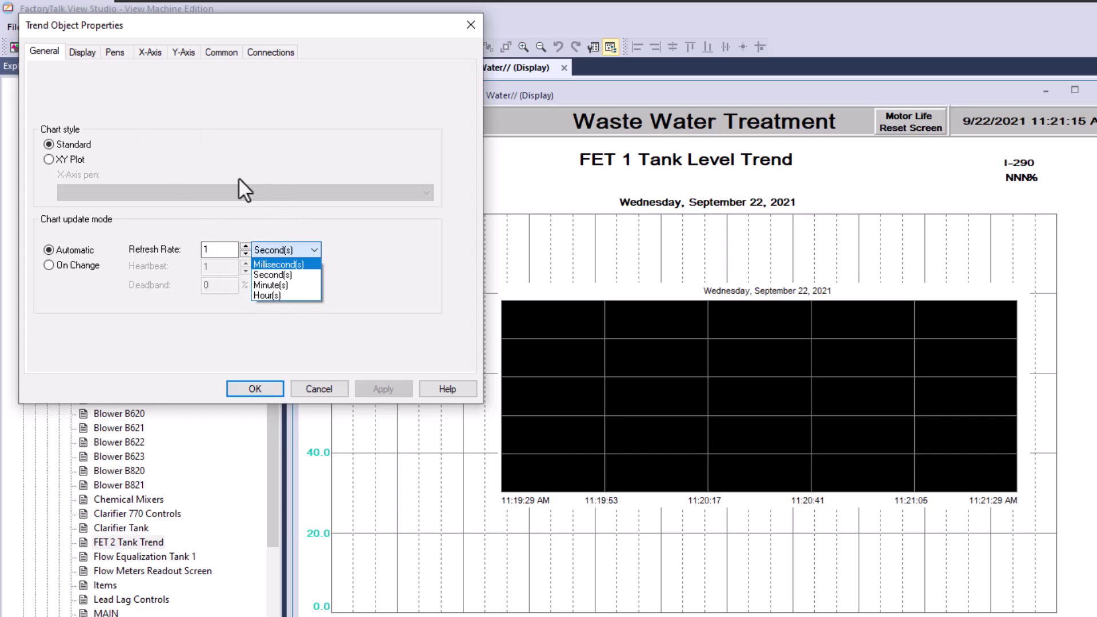
pyautogui.click(160, 125)
pyautogui.click(89, 57)
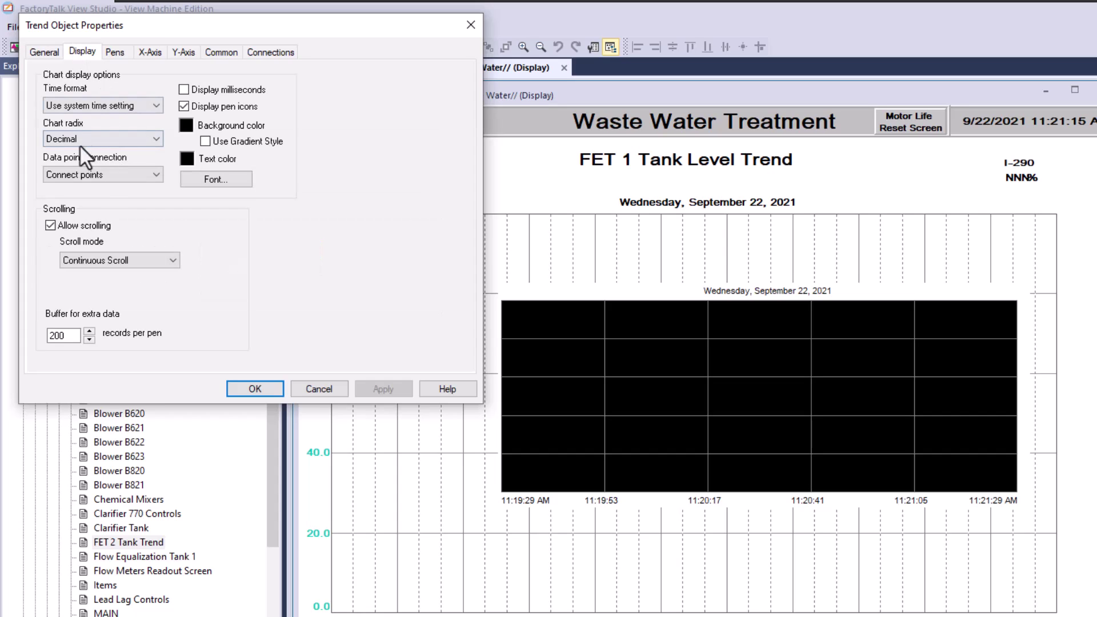
pyautogui.click(101, 175)
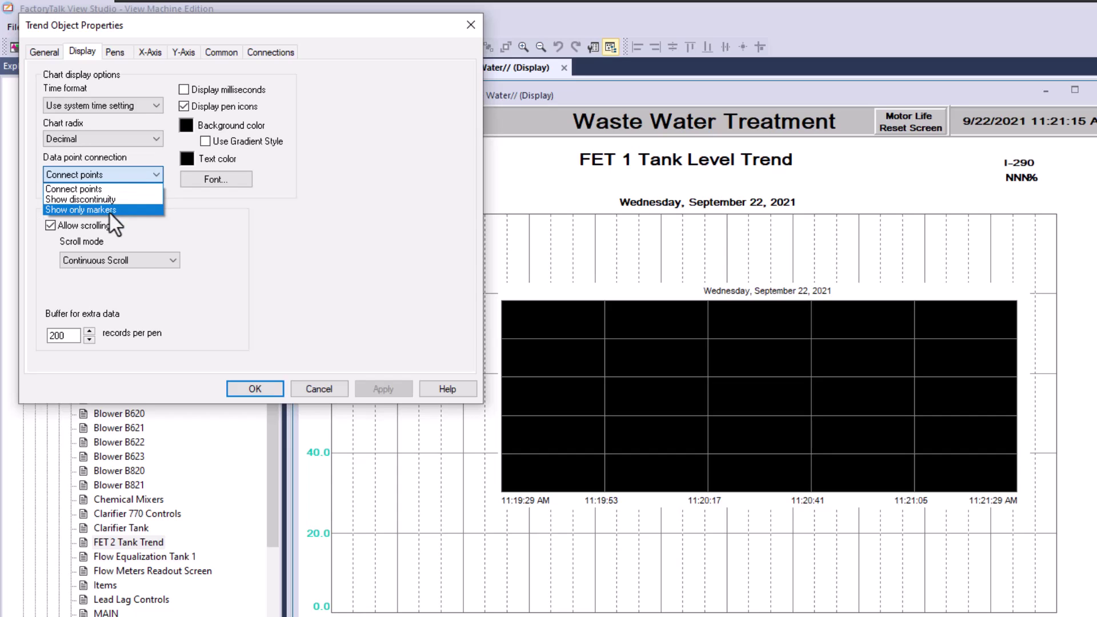
pyautogui.click(109, 210)
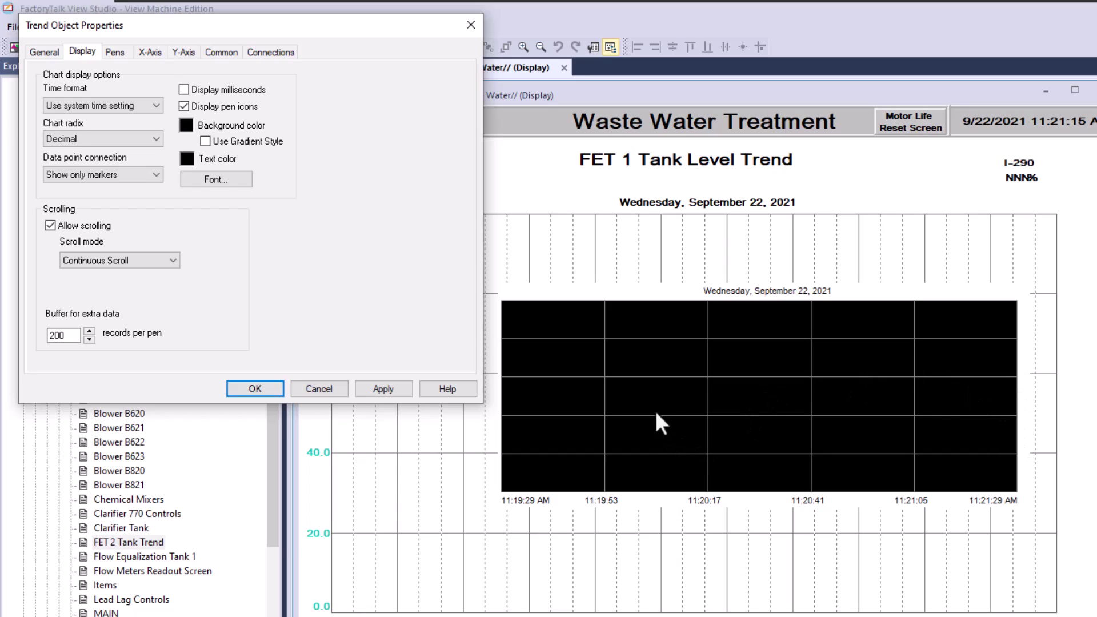
pyautogui.click(156, 175)
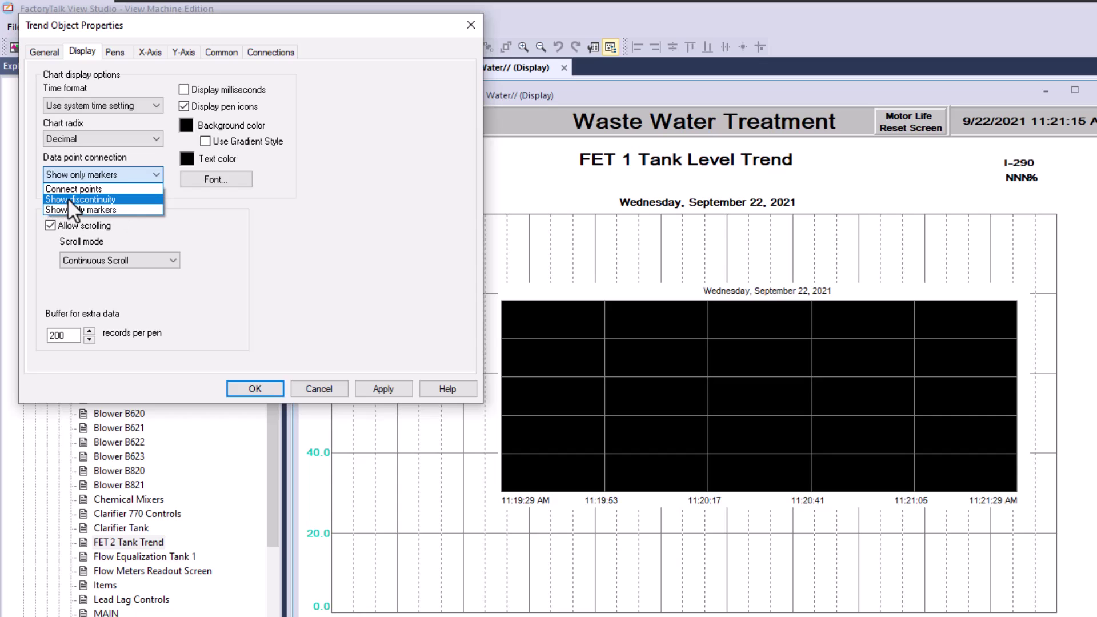
pyautogui.click(71, 189)
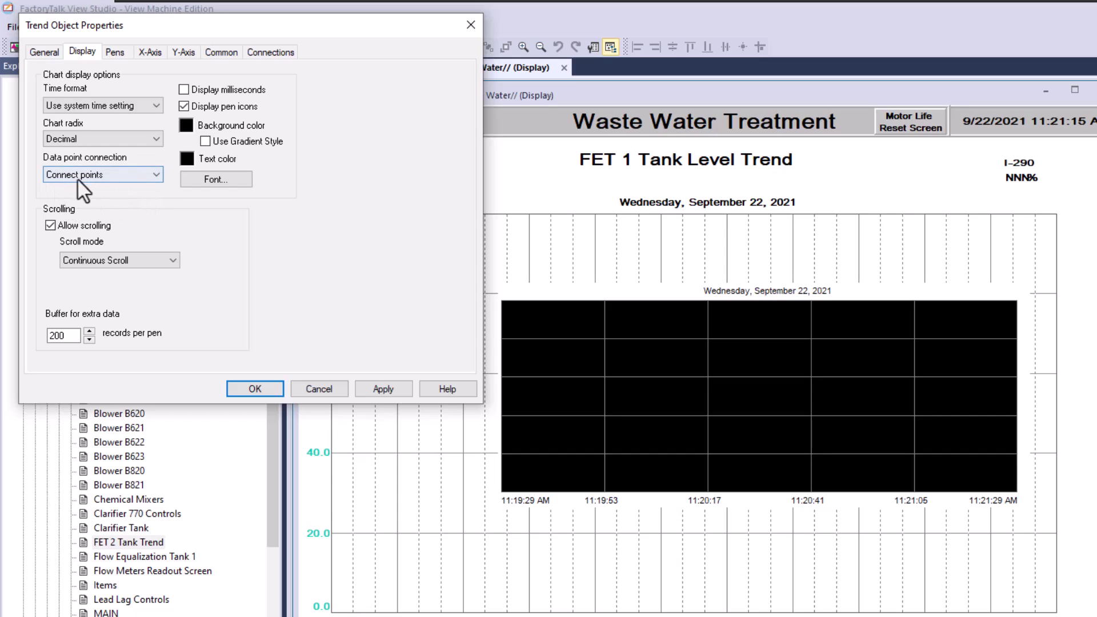
# Make the chart background white and the font Arial Unicode MS Bold 10.
pyautogui.click(186, 126)
pyautogui.click(203, 162)
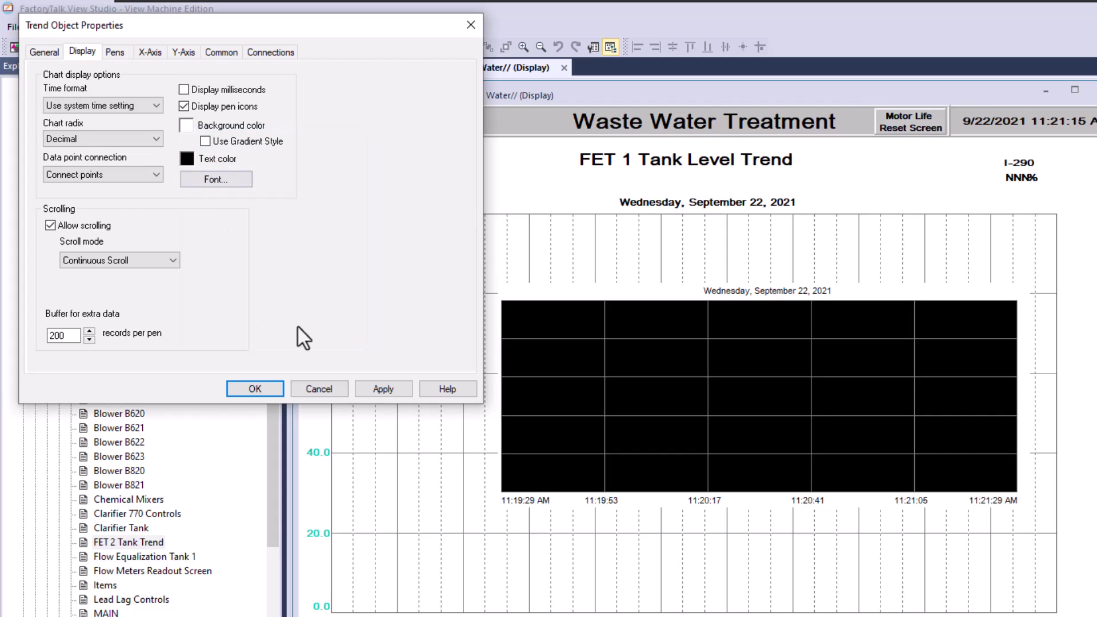
pyautogui.click(374, 388)
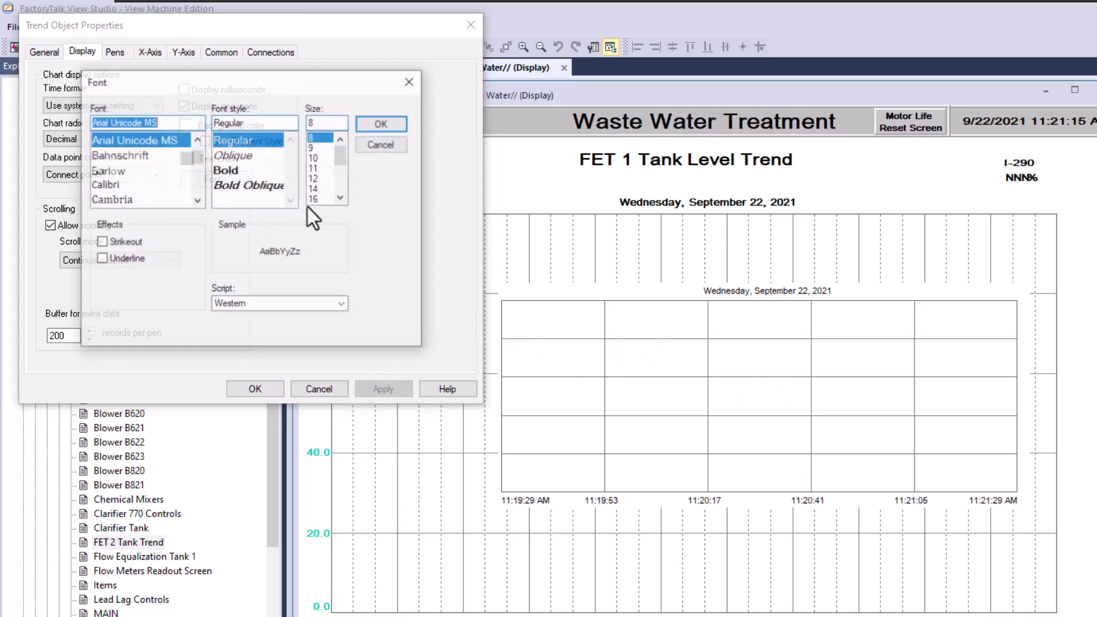
pyautogui.click(316, 158)
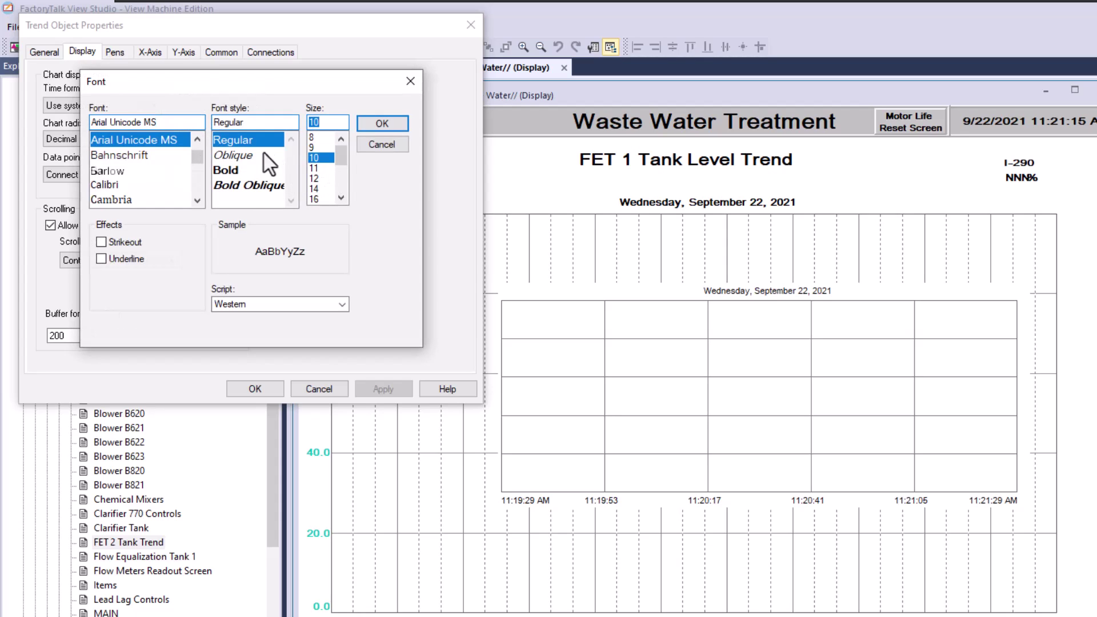
pyautogui.click(243, 170)
pyautogui.click(376, 124)
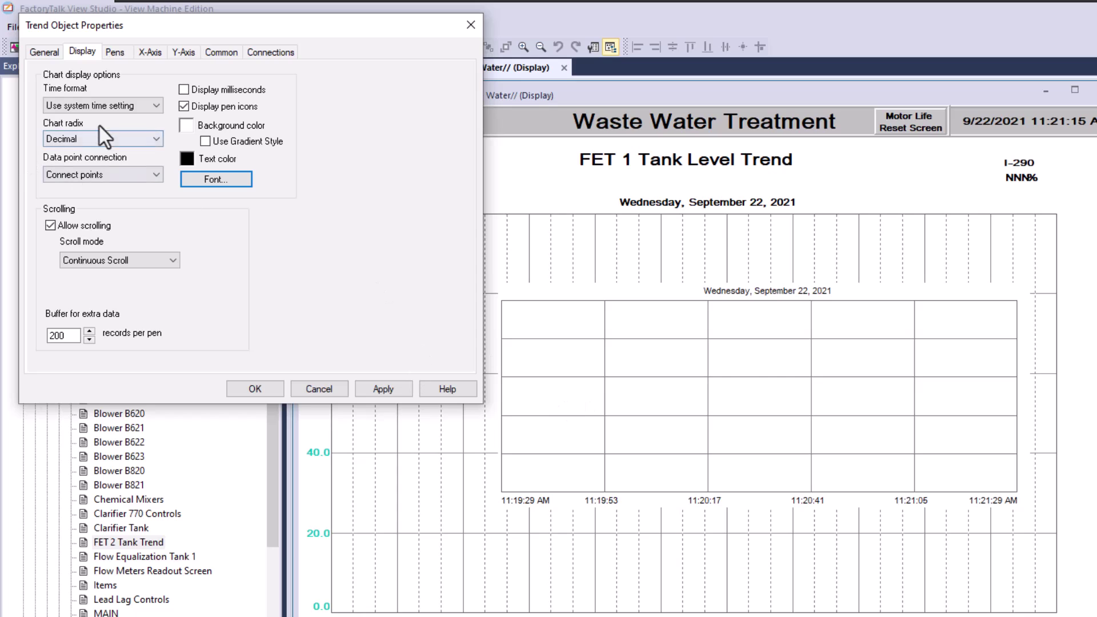
# Set trend pen 1's line width to 3.
pyautogui.click(114, 52)
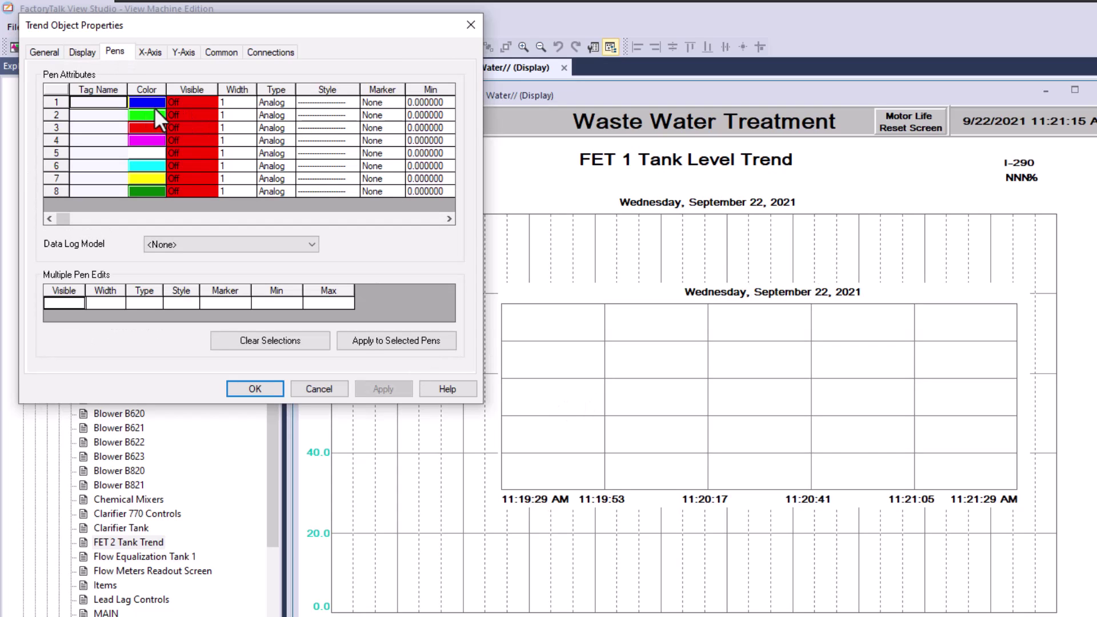
pyautogui.click(246, 104)
pyautogui.click(250, 103)
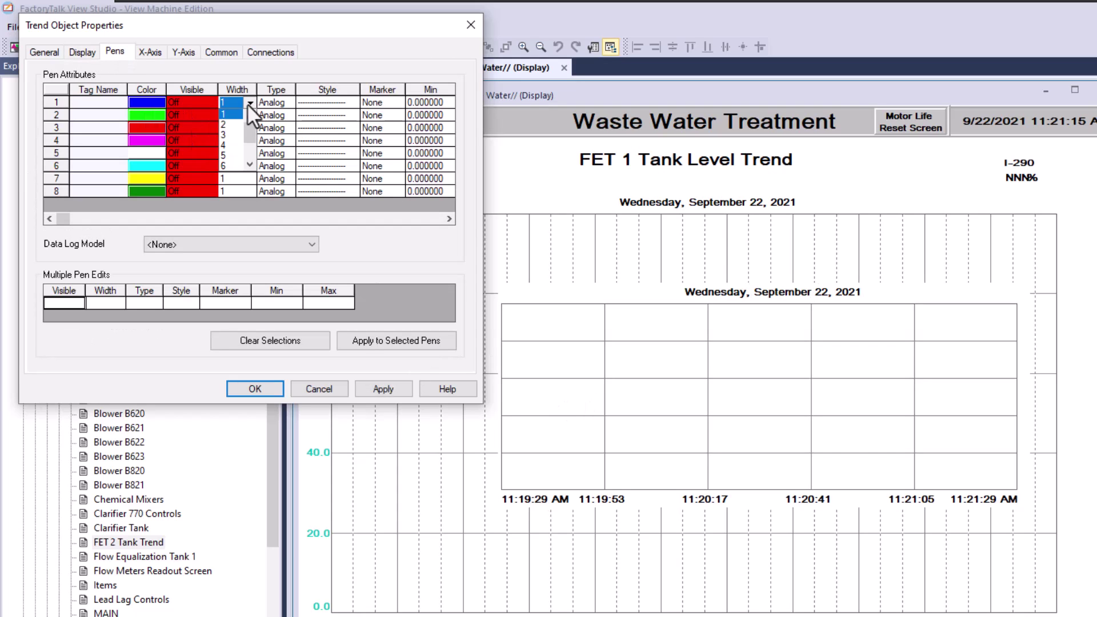
pyautogui.click(231, 135)
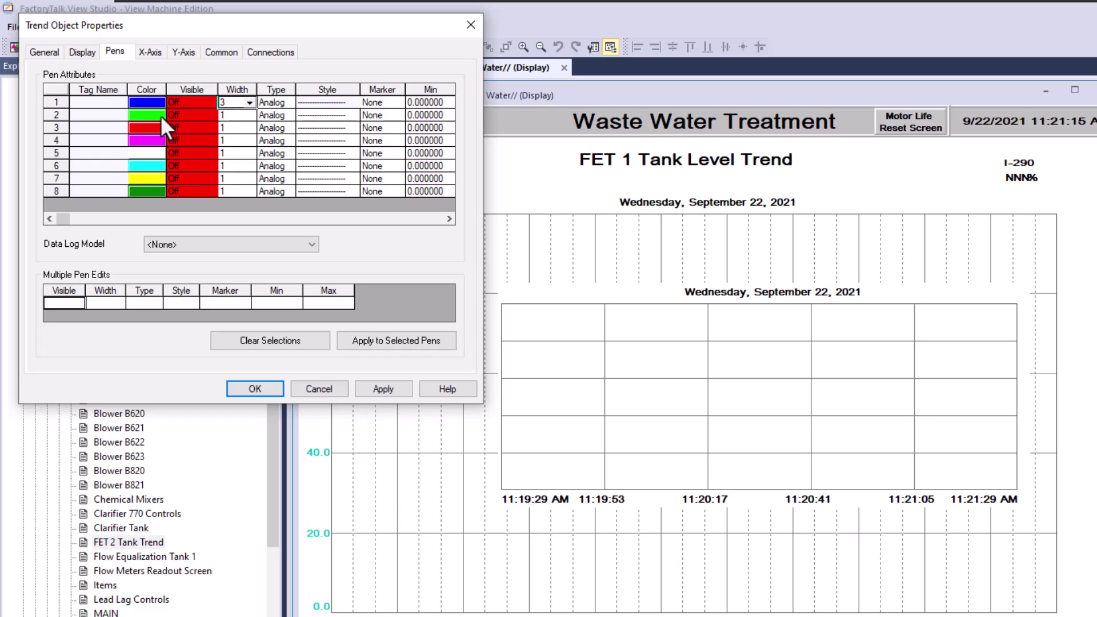
pyautogui.click(84, 104)
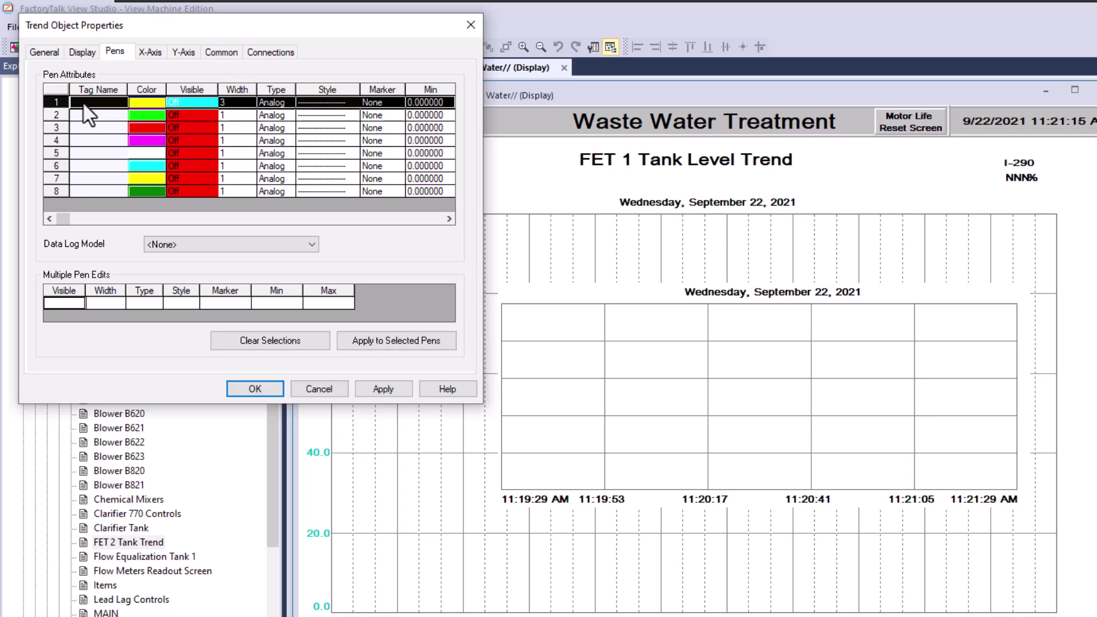
# Browse tags for pen 1's connection, then close the Tag Browser without choosing a tag.
pyautogui.click(265, 52)
pyautogui.click(320, 93)
pyautogui.click(416, 81)
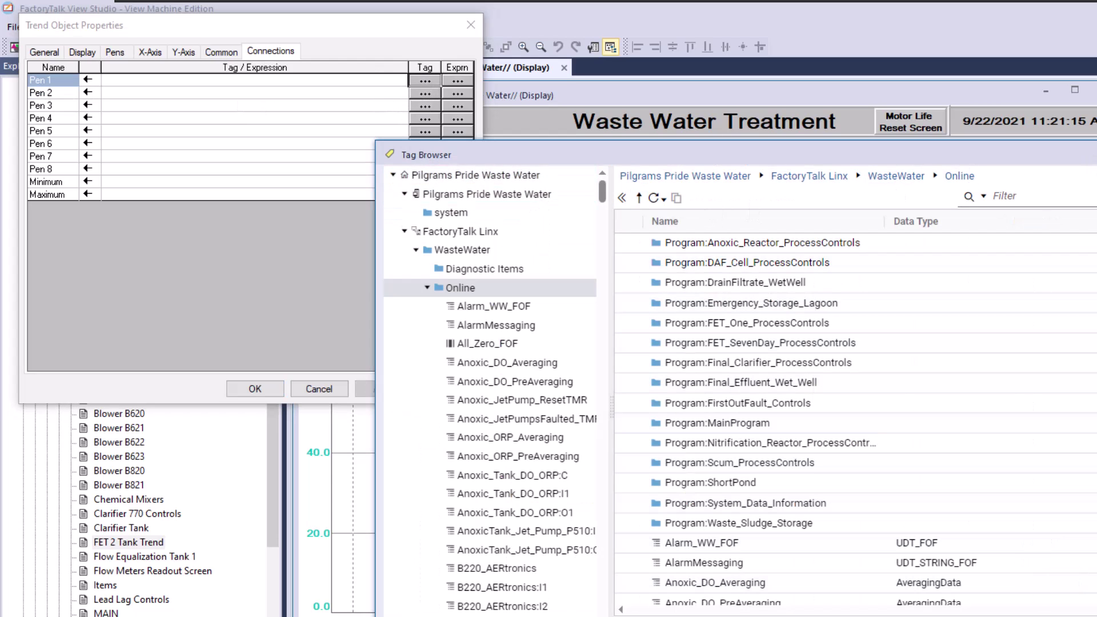
pyautogui.press('Escape')
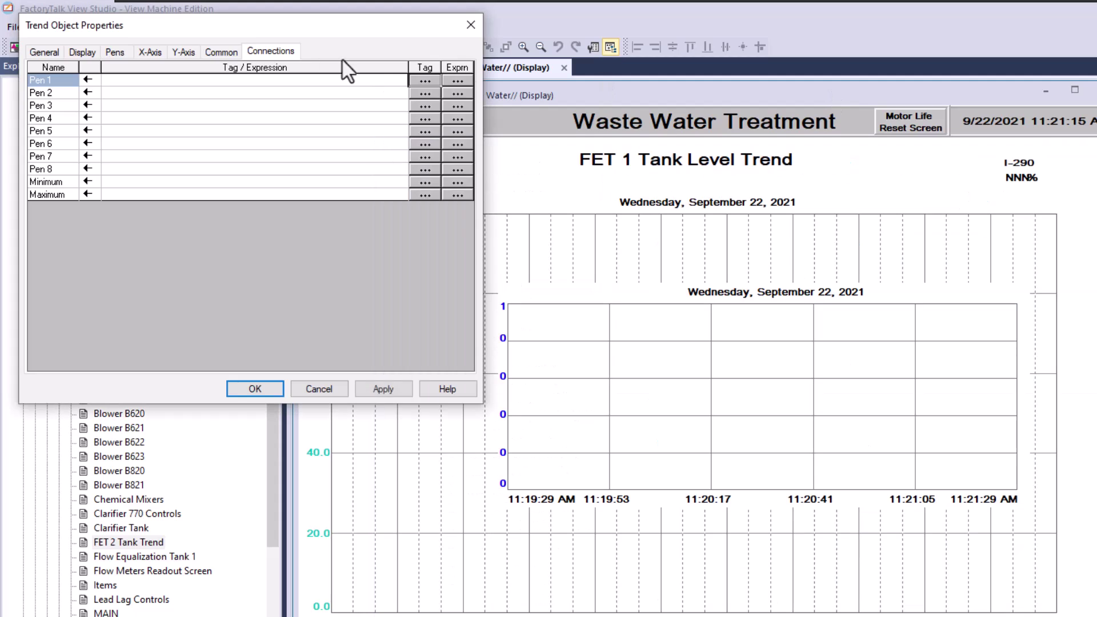
# Recolour pen 1 blue and check the Data Log Model list, leaving it unset.
pyautogui.click(115, 53)
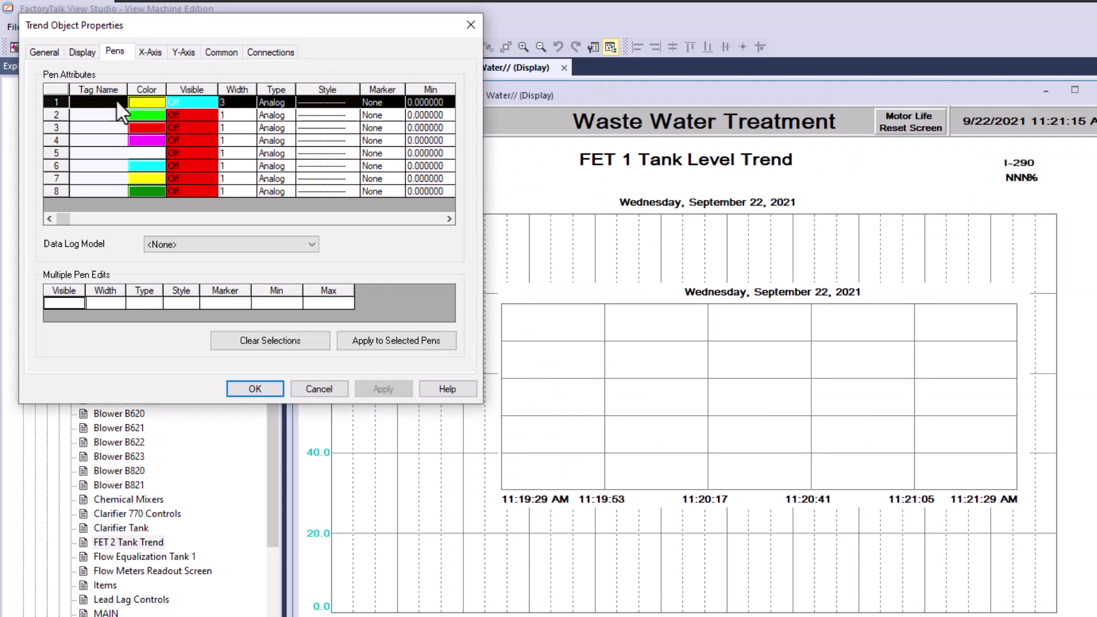
pyautogui.click(151, 104)
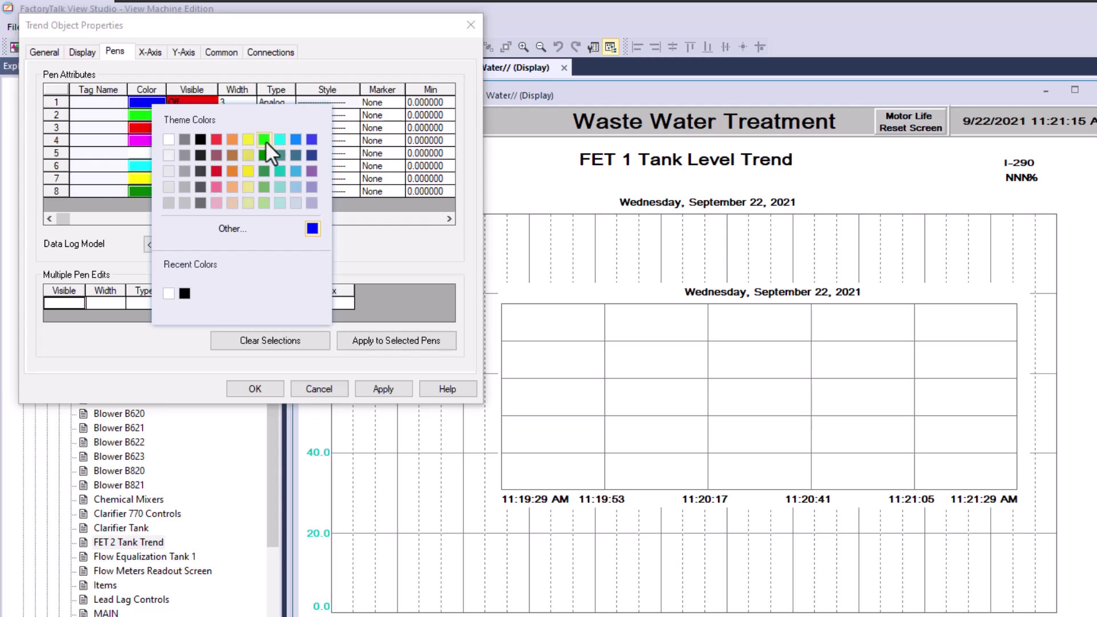
pyautogui.click(312, 139)
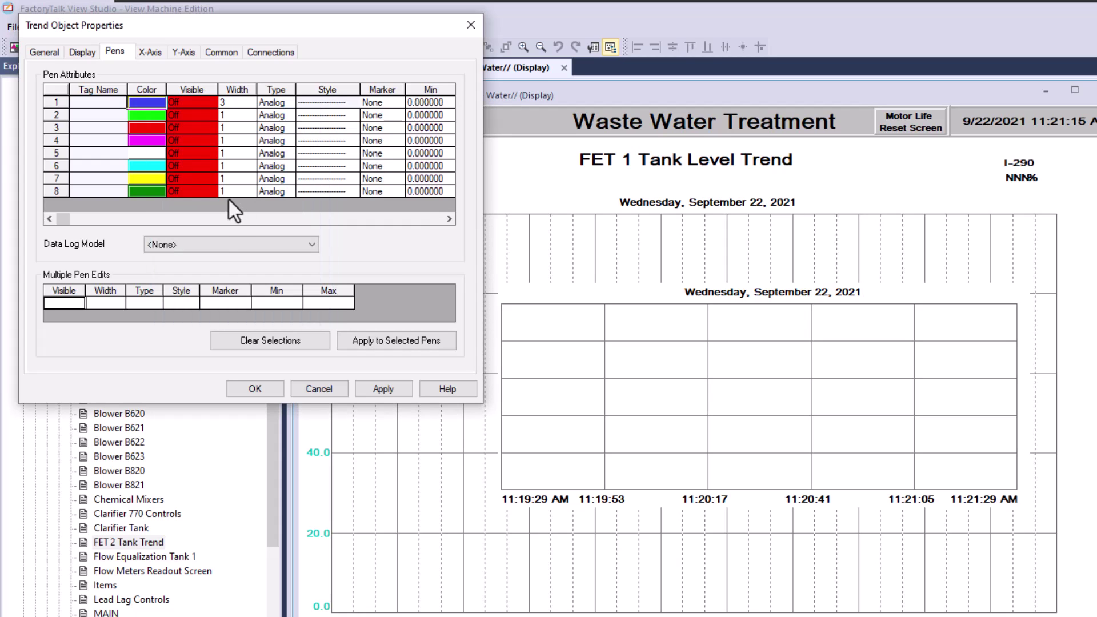
pyautogui.click(262, 245)
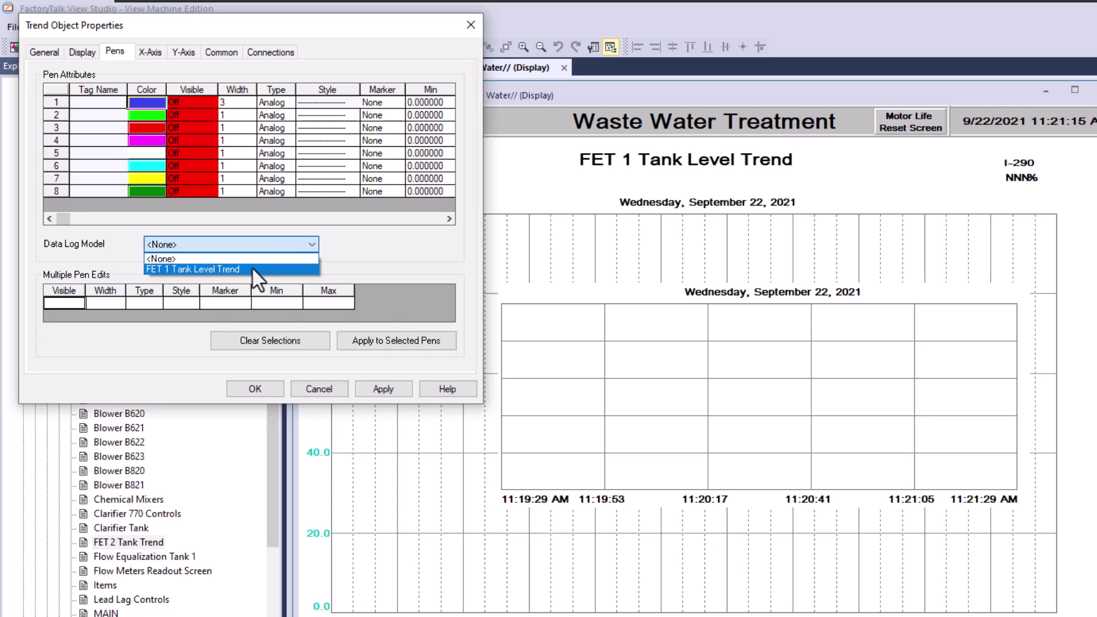
pyautogui.click(306, 386)
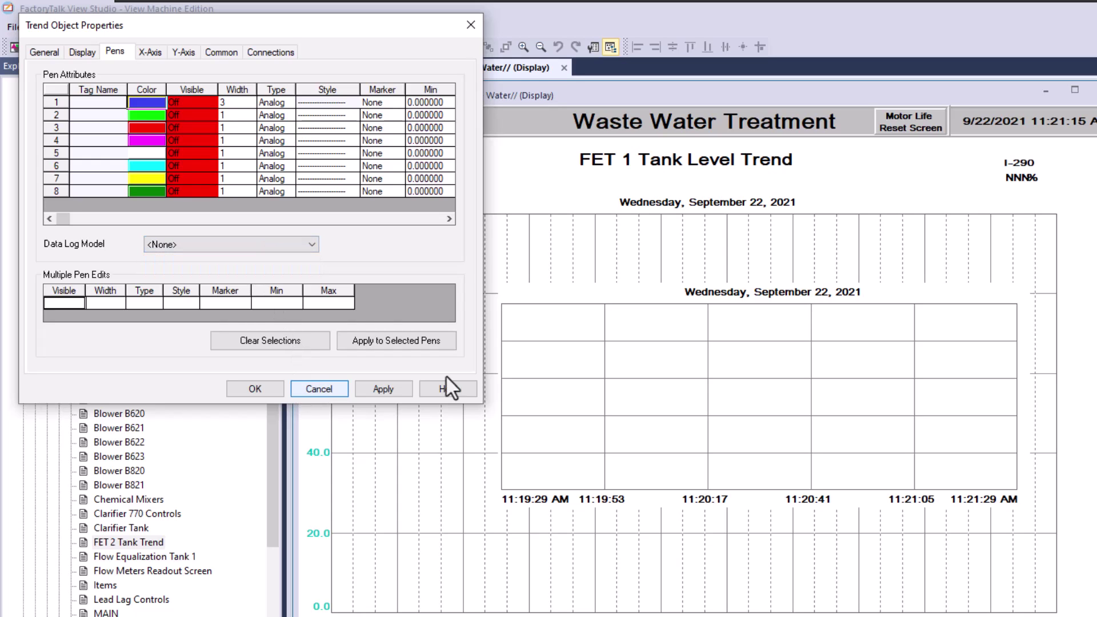
# Discard the trend changes, delete the inner trend object, and reopen the remaining trend's properties.
pyautogui.click(317, 390)
pyautogui.rightClick(632, 352)
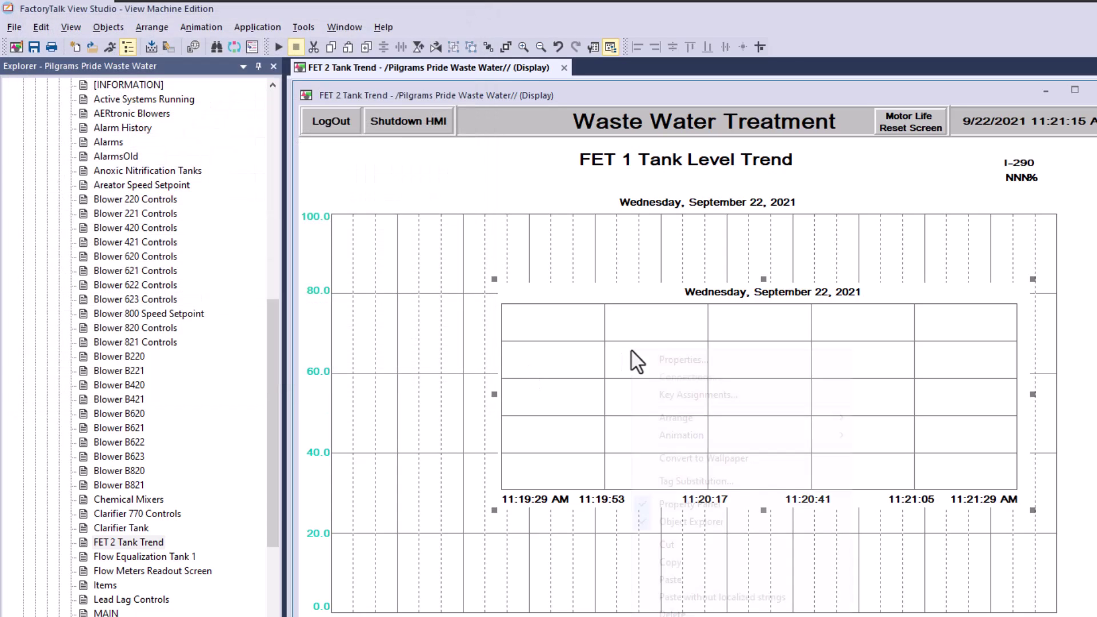
pyautogui.click(697, 613)
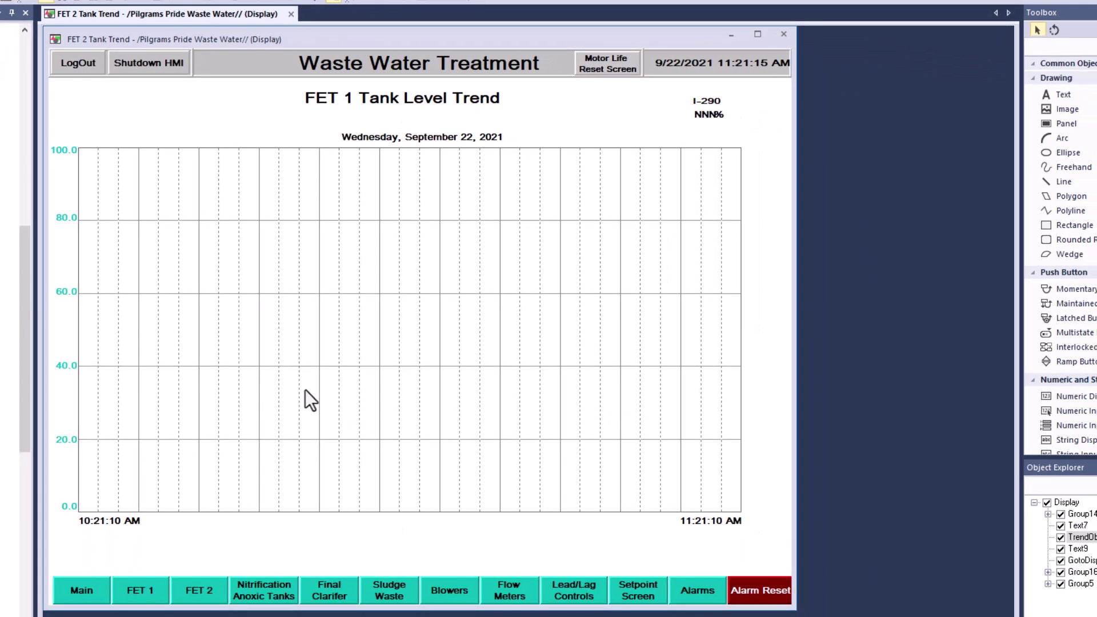
pyautogui.doubleClick(305, 390)
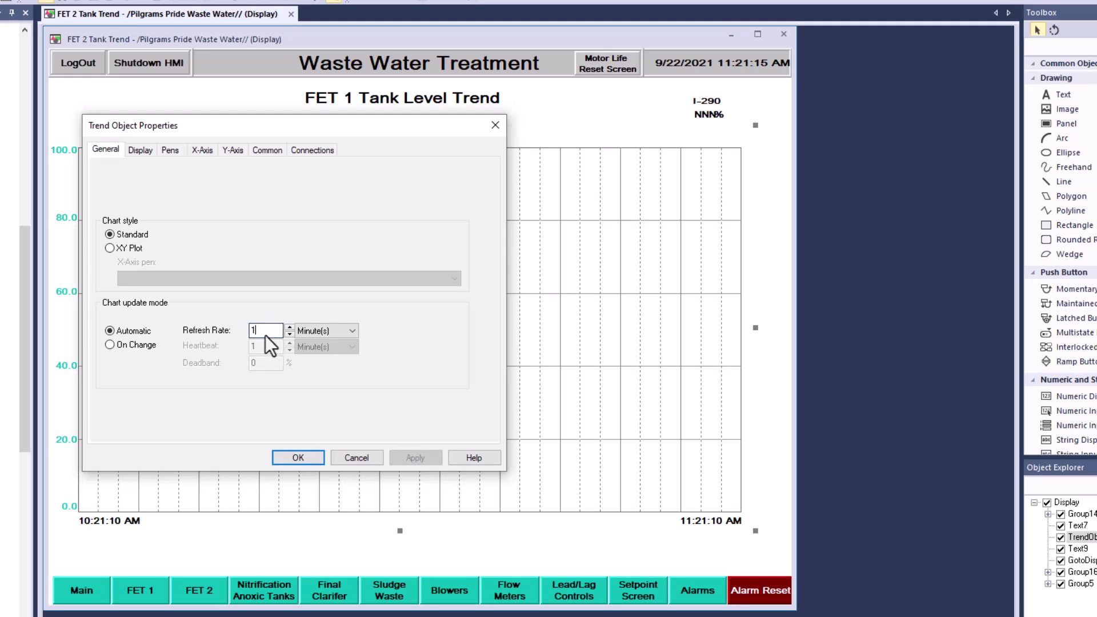
# Review the trend's chart display, font settings and pen 1 tag connection without changes.
pyautogui.click(137, 152)
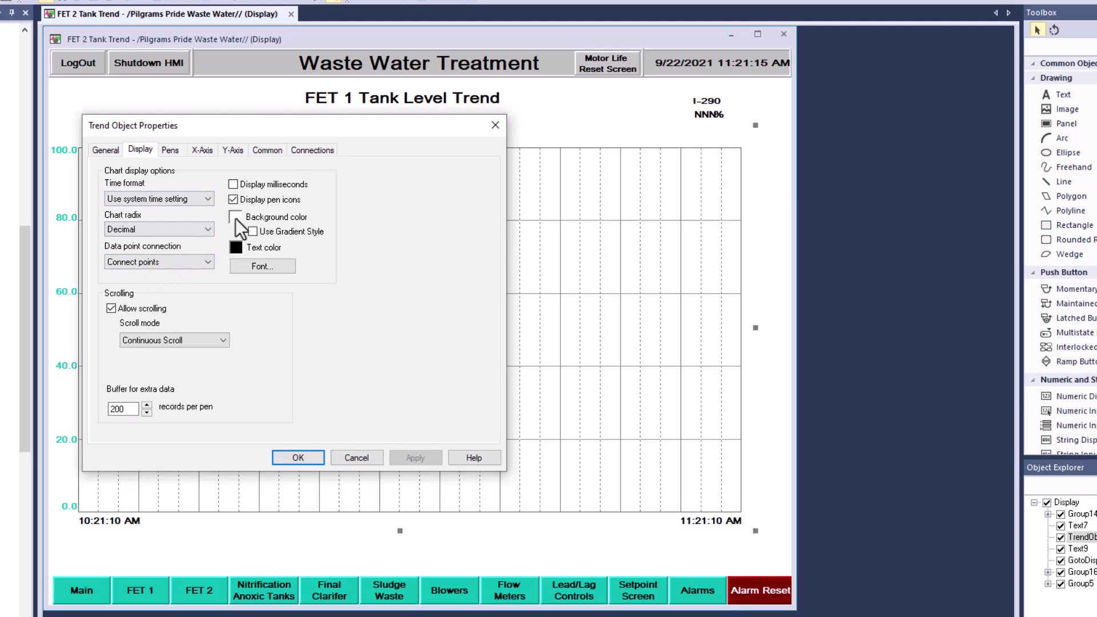
pyautogui.click(243, 269)
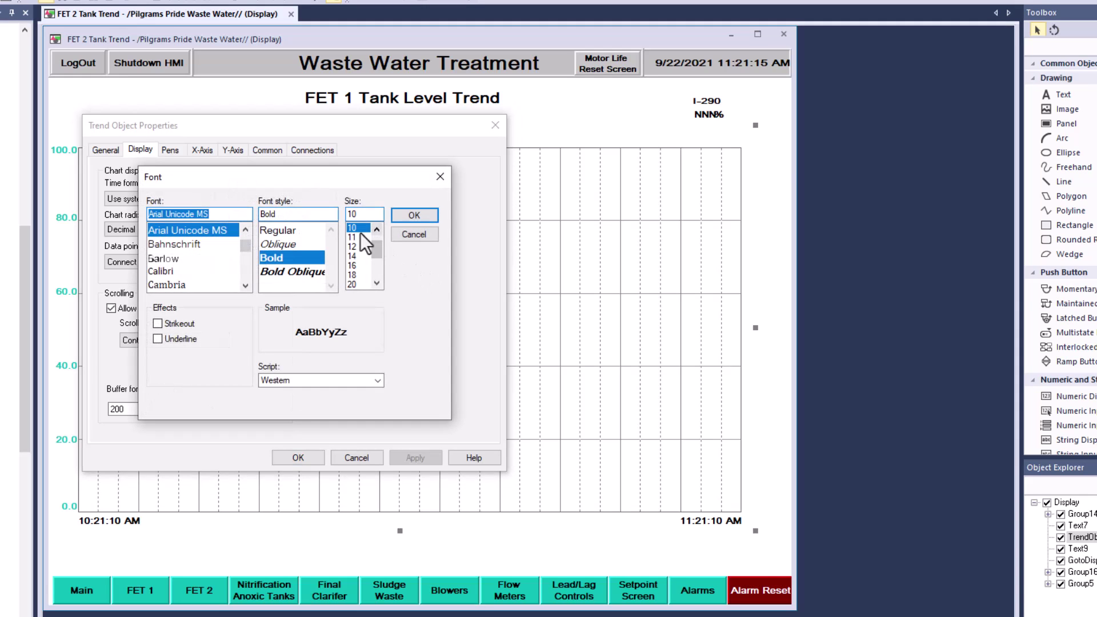
pyautogui.click(413, 237)
pyautogui.click(170, 150)
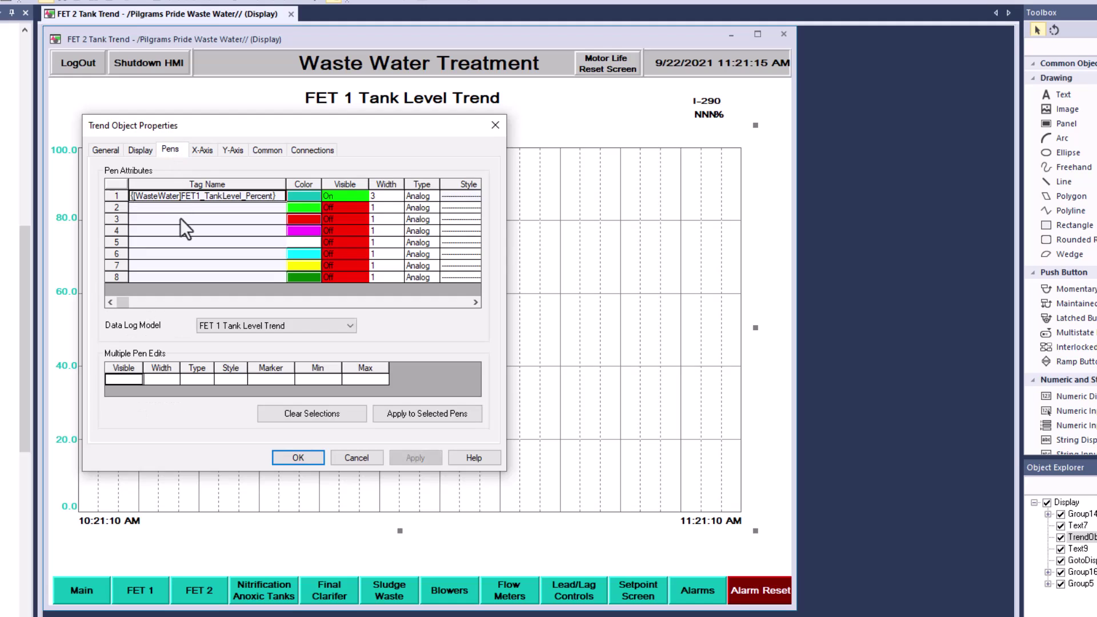
pyautogui.click(306, 150)
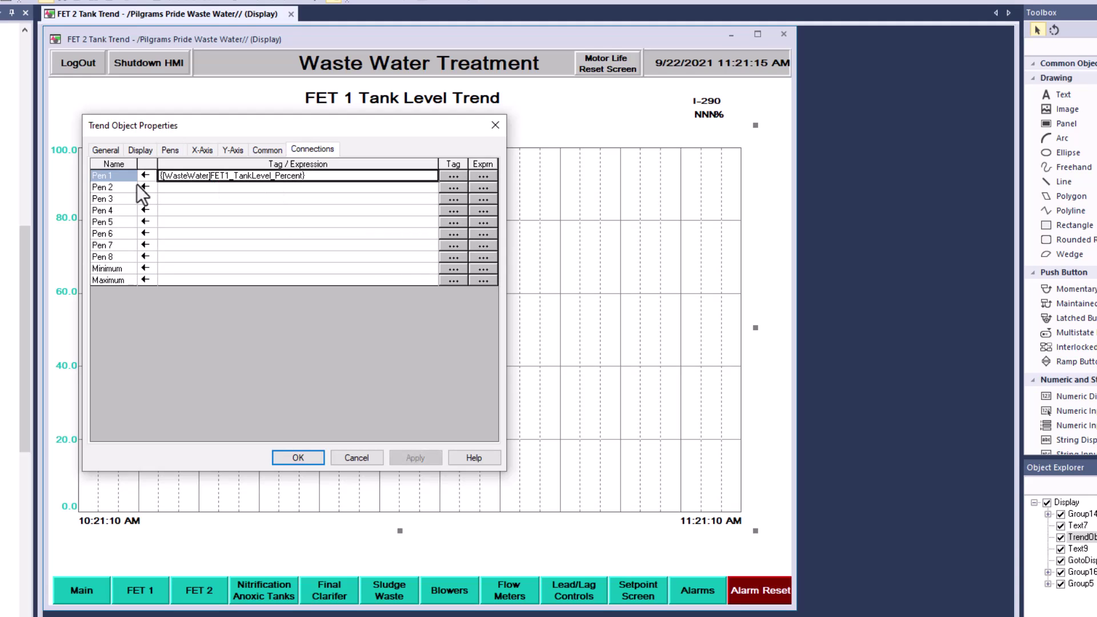
pyautogui.click(170, 149)
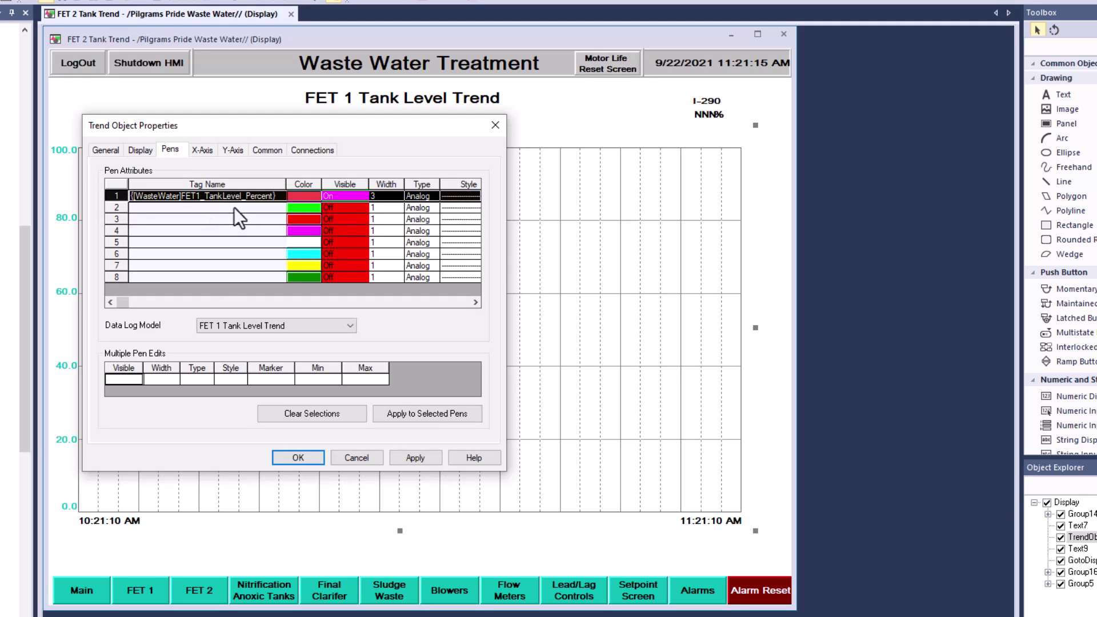
# Keep pen 1 visible at width 3, using FET 1 Tank Level Trend as its data log model.
pyautogui.click(231, 254)
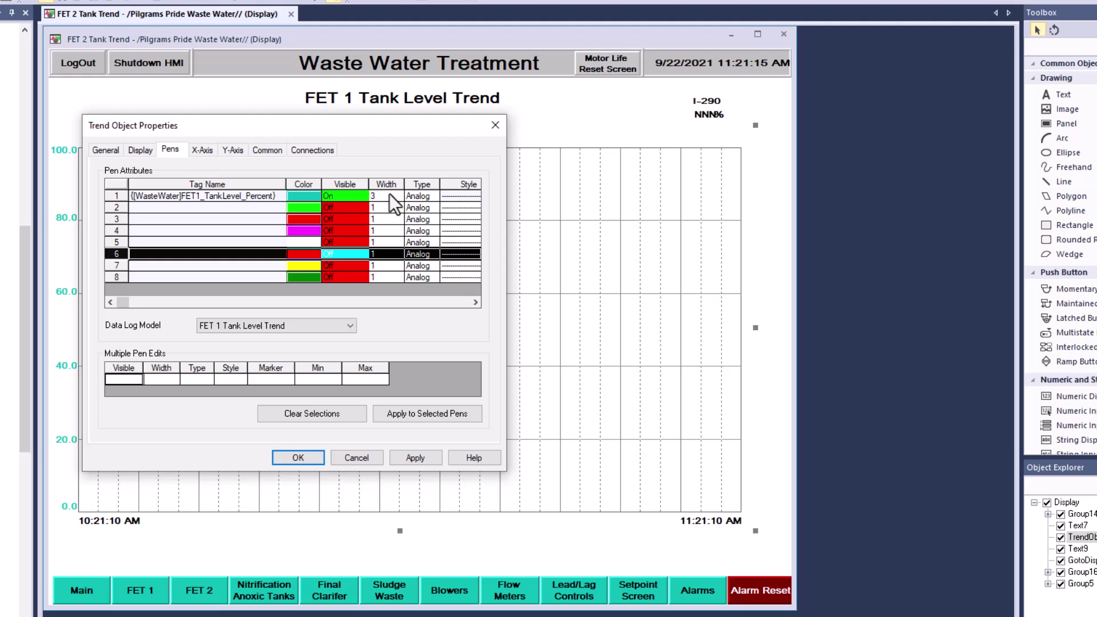
pyautogui.click(362, 195)
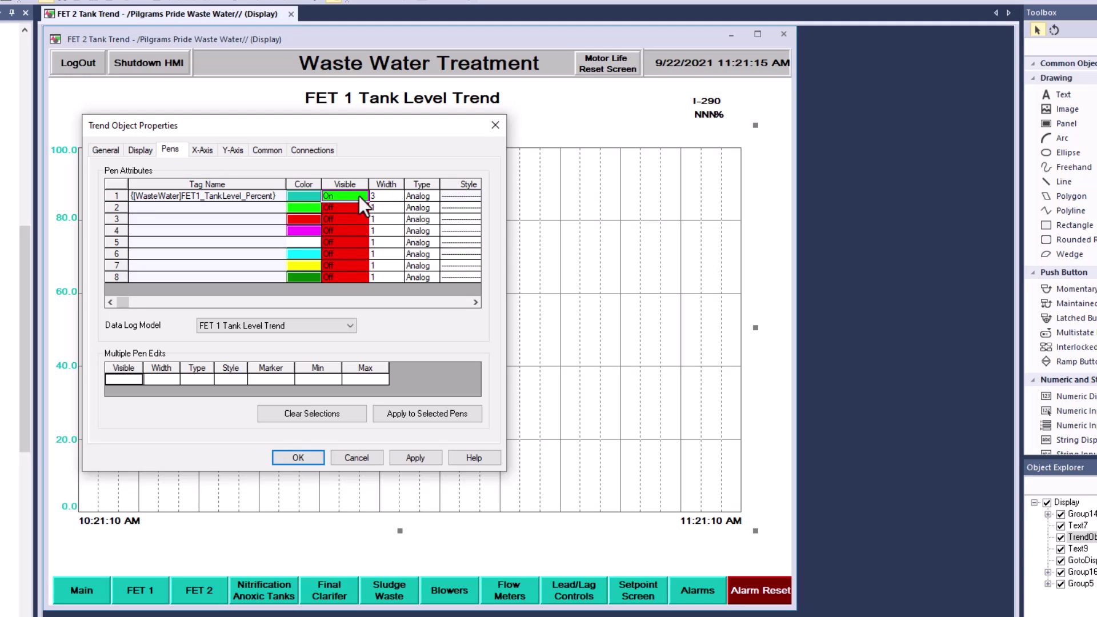
pyautogui.click(393, 197)
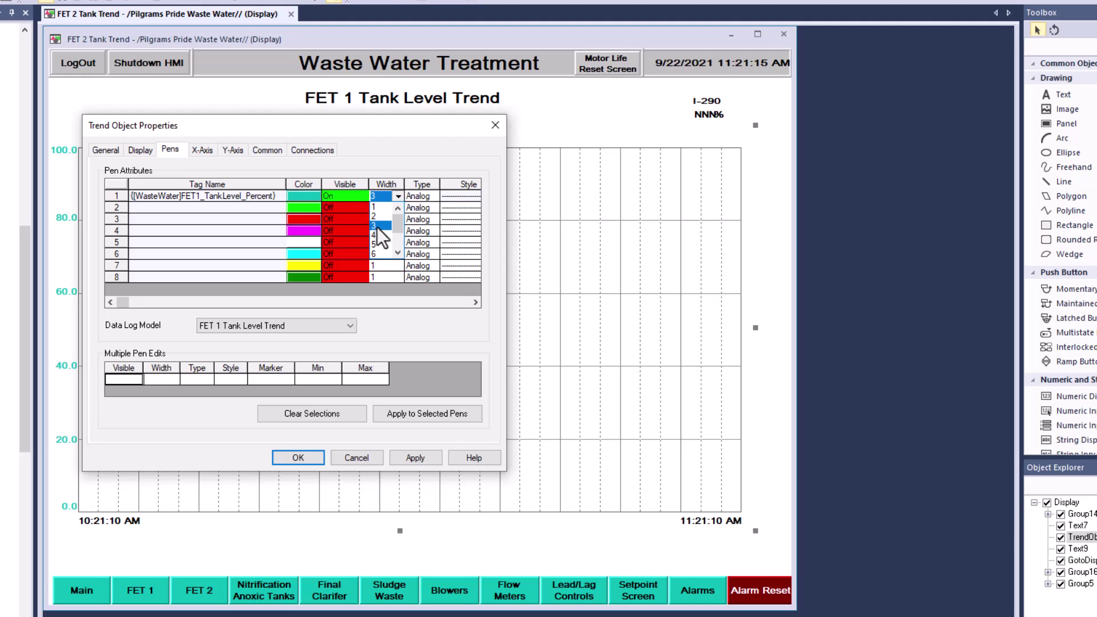
pyautogui.click(376, 227)
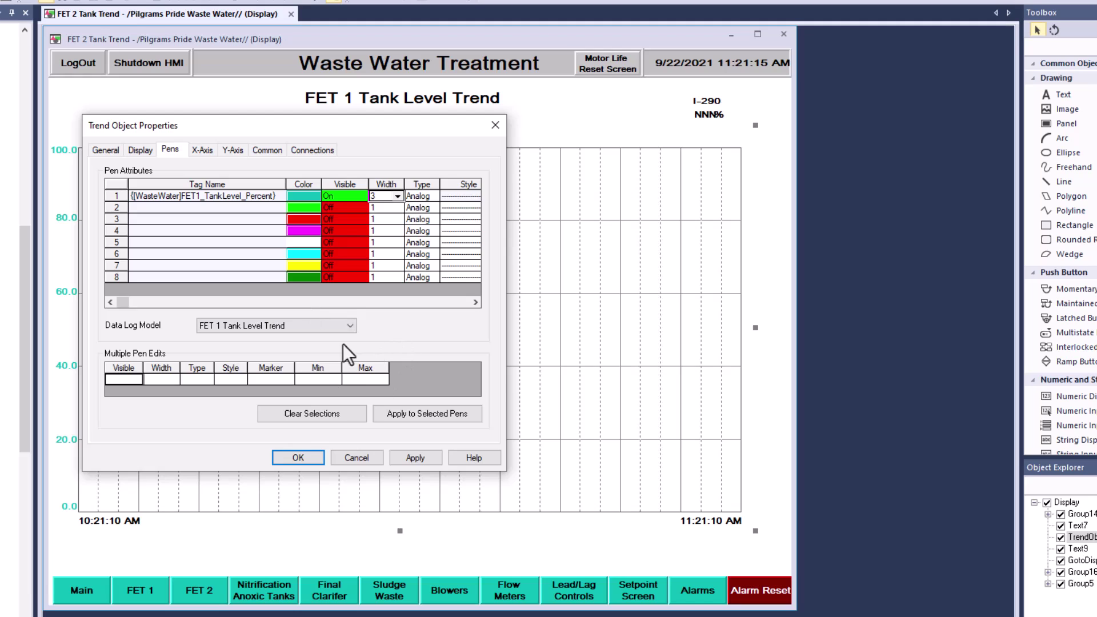
pyautogui.click(348, 330)
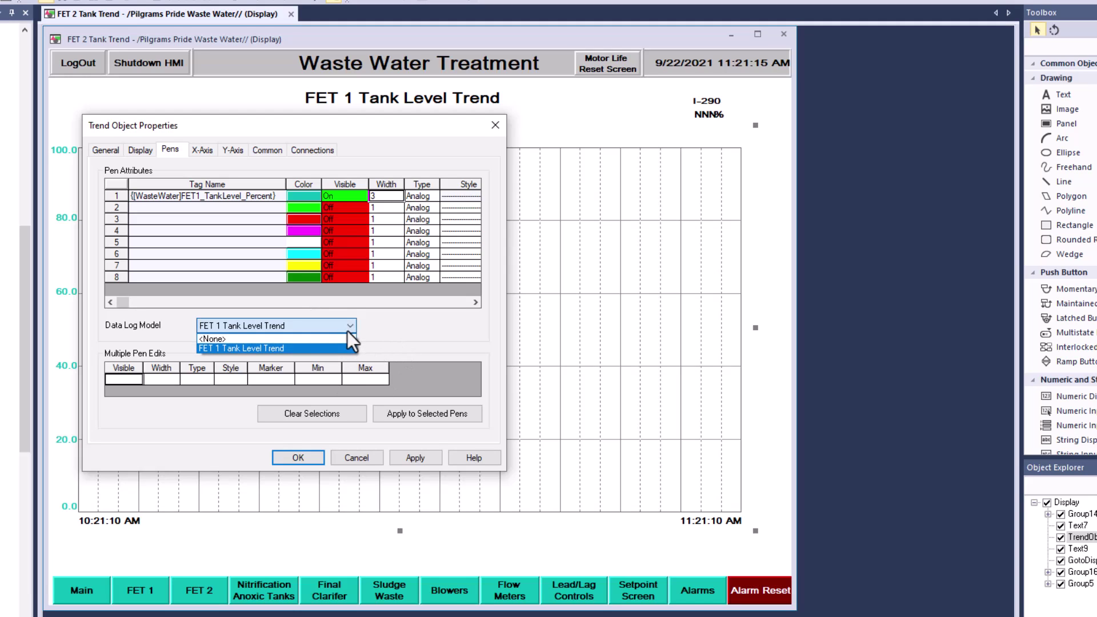
pyautogui.click(312, 352)
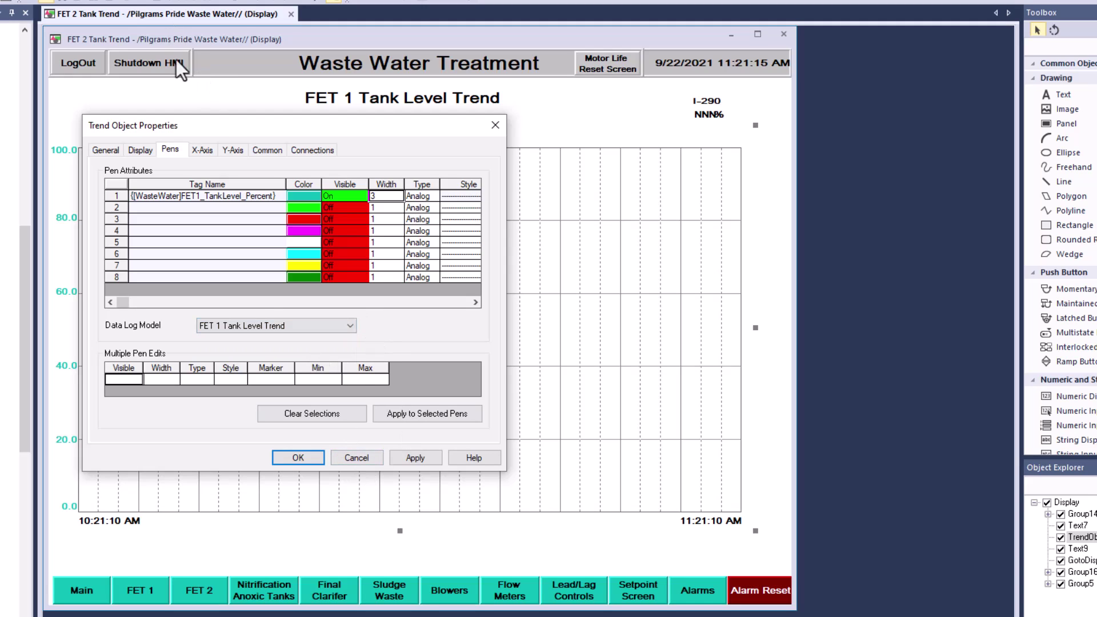
# Try 3 minor grid lines on the time axis, revert to 2, and apply 10 grid lines.
pyautogui.click(204, 152)
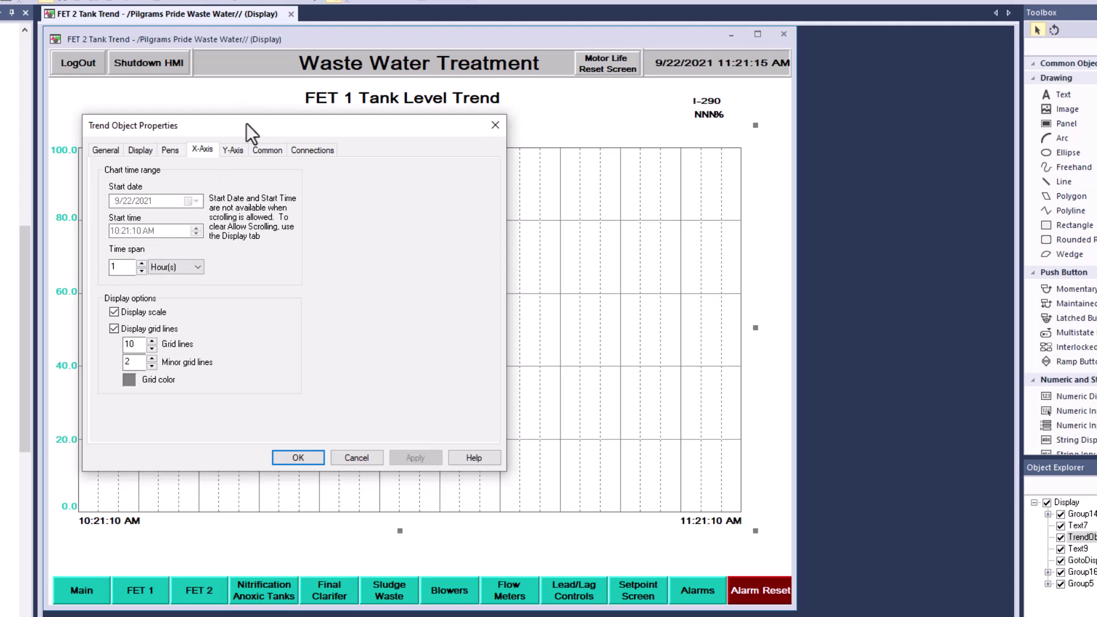
pyautogui.moveTo(251, 123); pyautogui.dragTo(381, 93)
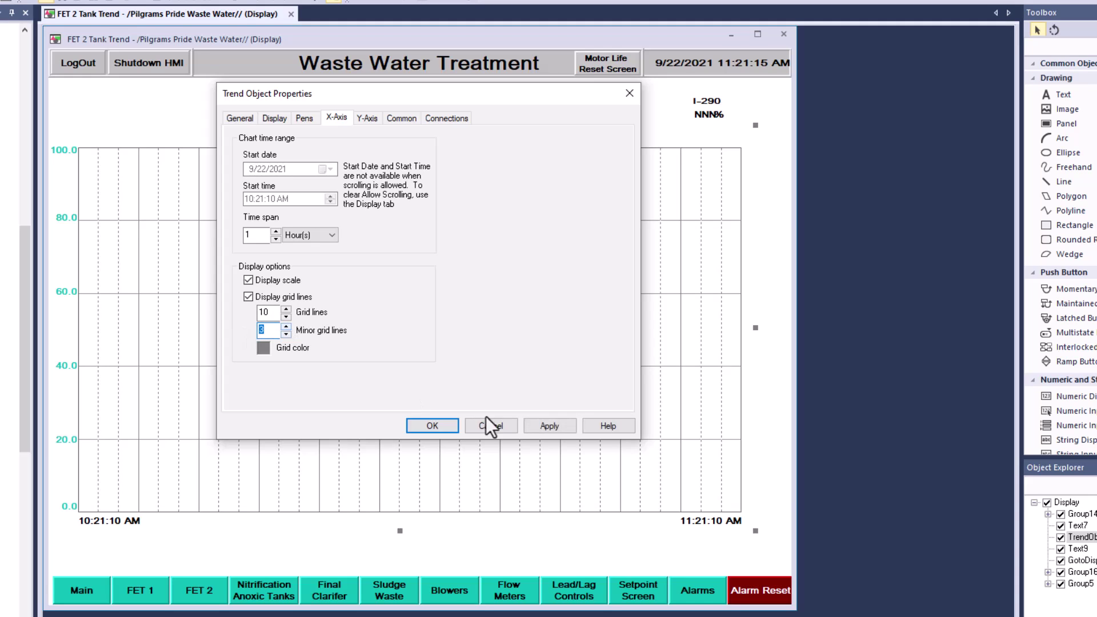
pyautogui.click(548, 428)
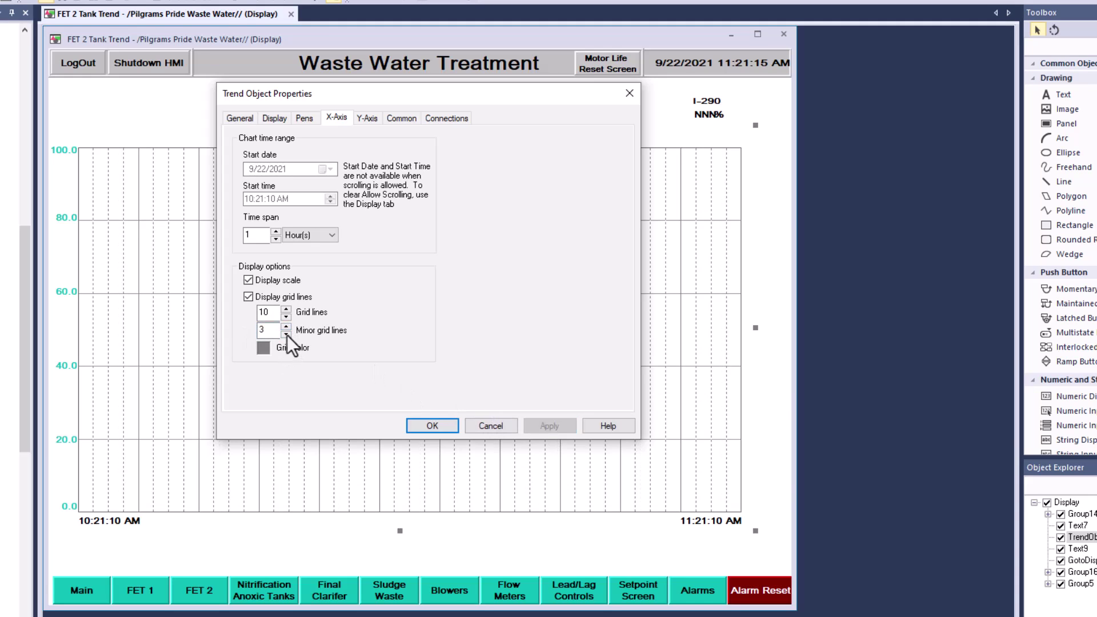
pyautogui.click(555, 427)
pyautogui.click(545, 424)
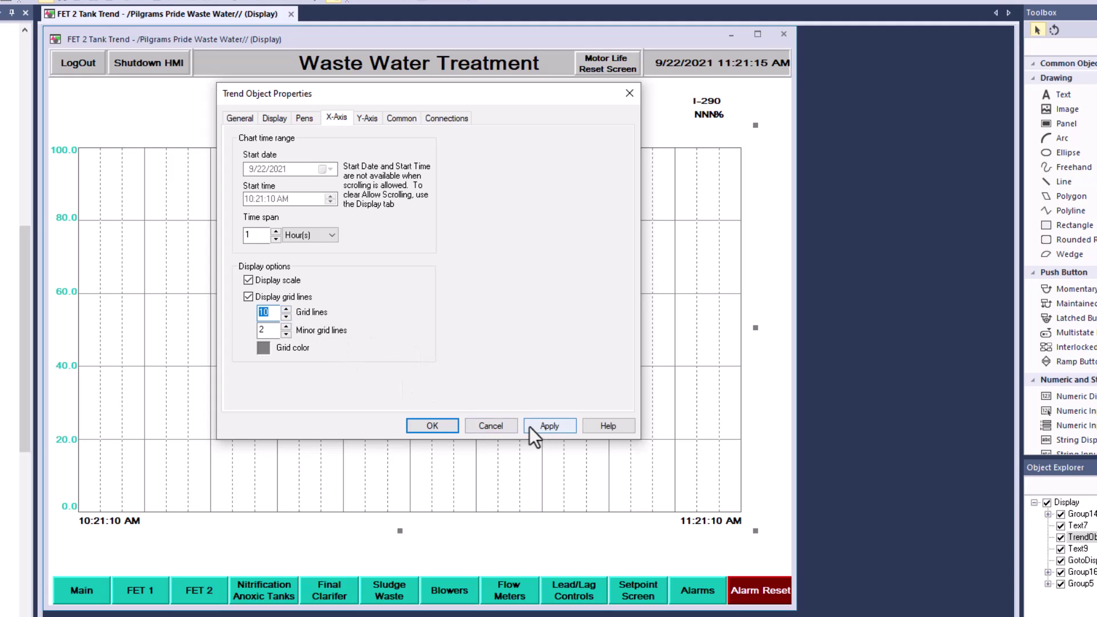
pyautogui.click(529, 426)
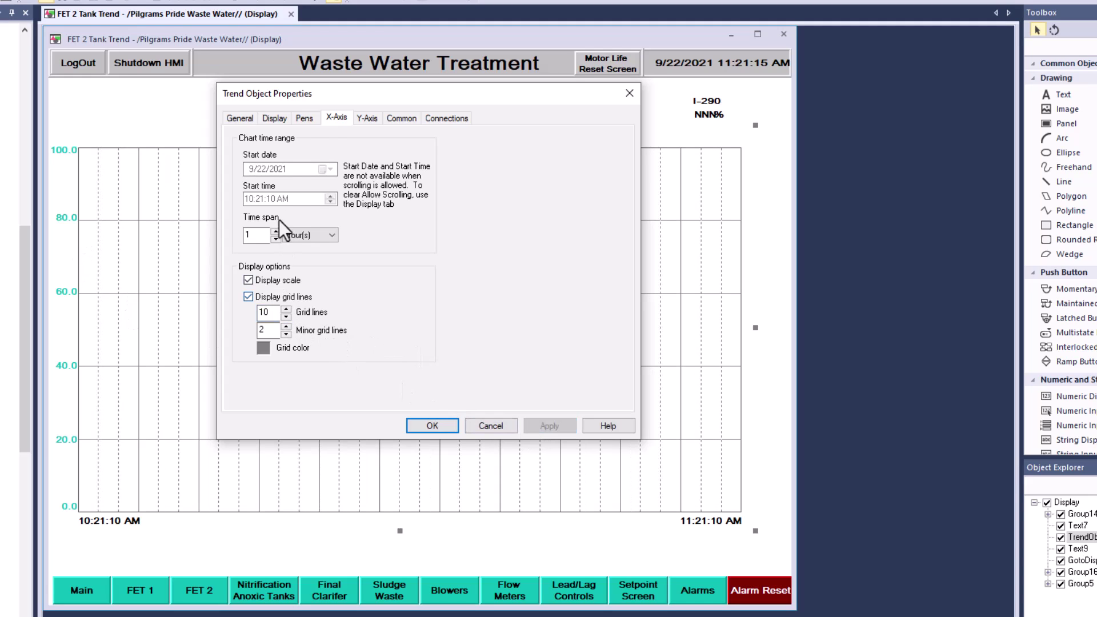
pyautogui.click(368, 118)
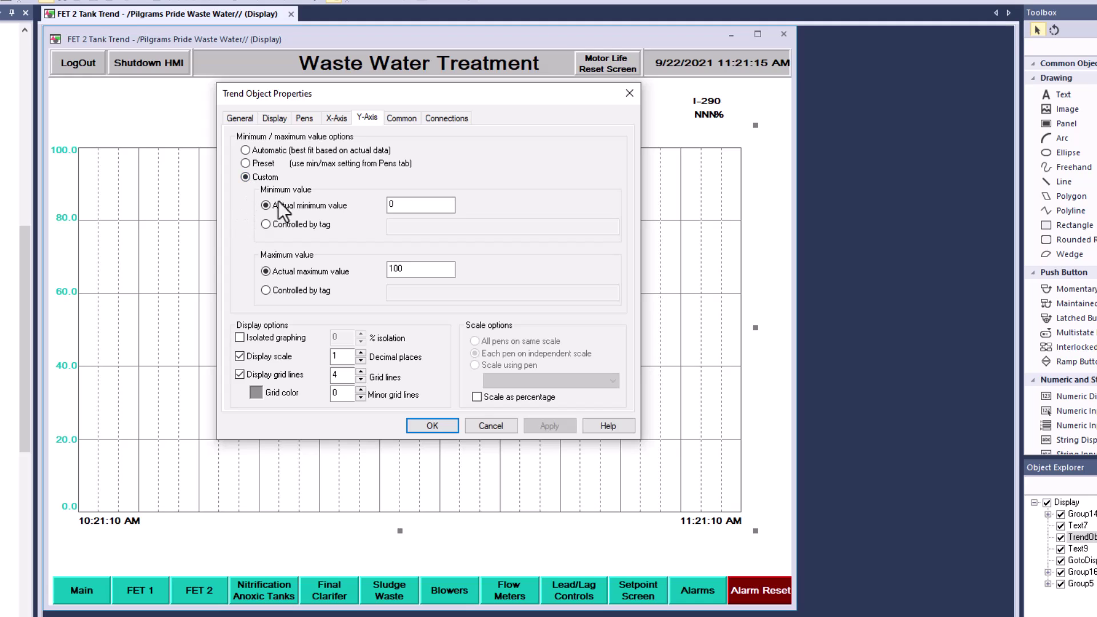
# With the 0–100 value axis, try 7 and then 10 grid lines, applying each.
pyautogui.doubleClick(423, 205)
pyautogui.doubleClick(401, 270)
pyautogui.click(360, 371)
pyautogui.click(360, 372)
pyautogui.click(361, 371)
pyautogui.click(524, 426)
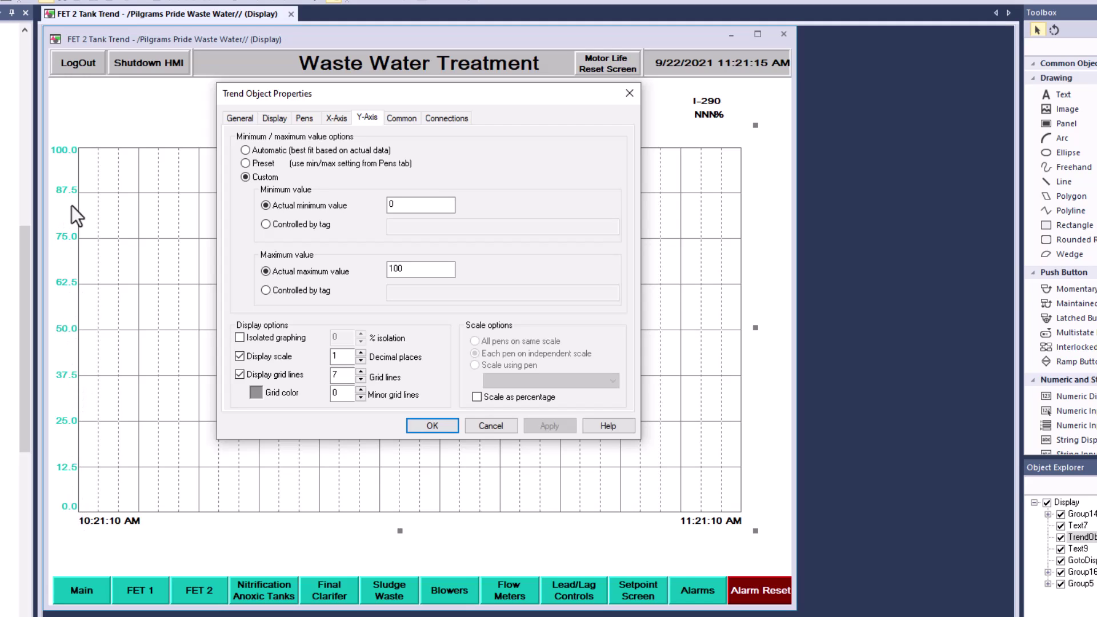
pyautogui.click(361, 372)
pyautogui.click(361, 372)
pyautogui.click(361, 372)
pyautogui.click(555, 429)
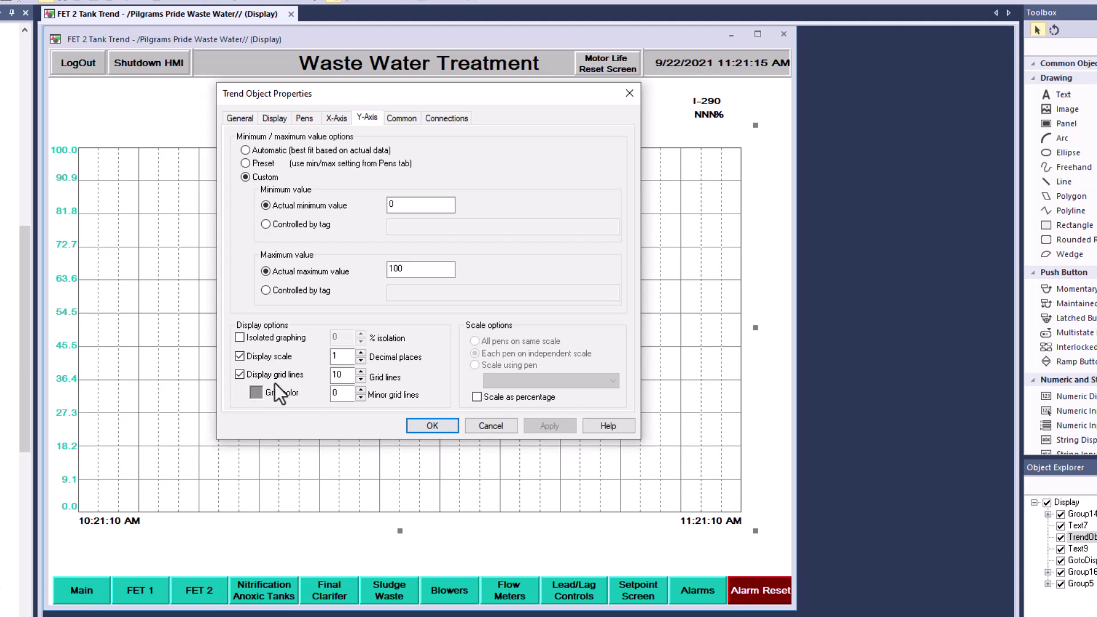
# Apply two decimal places to the axis labels, then return to one decimal place.
pyautogui.click(360, 353)
pyautogui.click(533, 426)
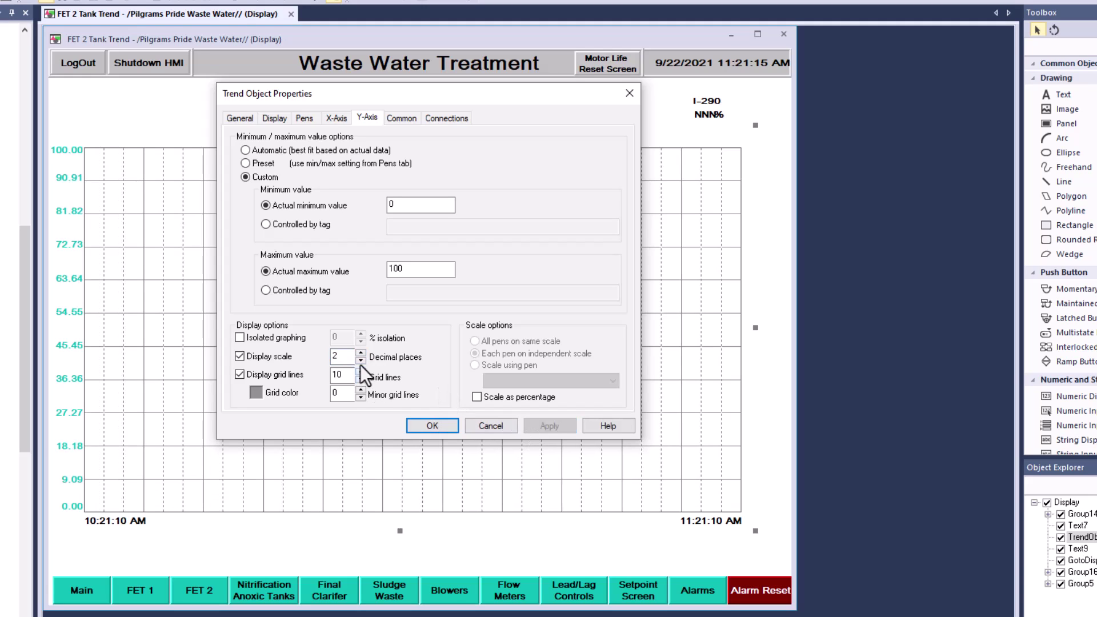
pyautogui.click(360, 362)
pyautogui.click(544, 428)
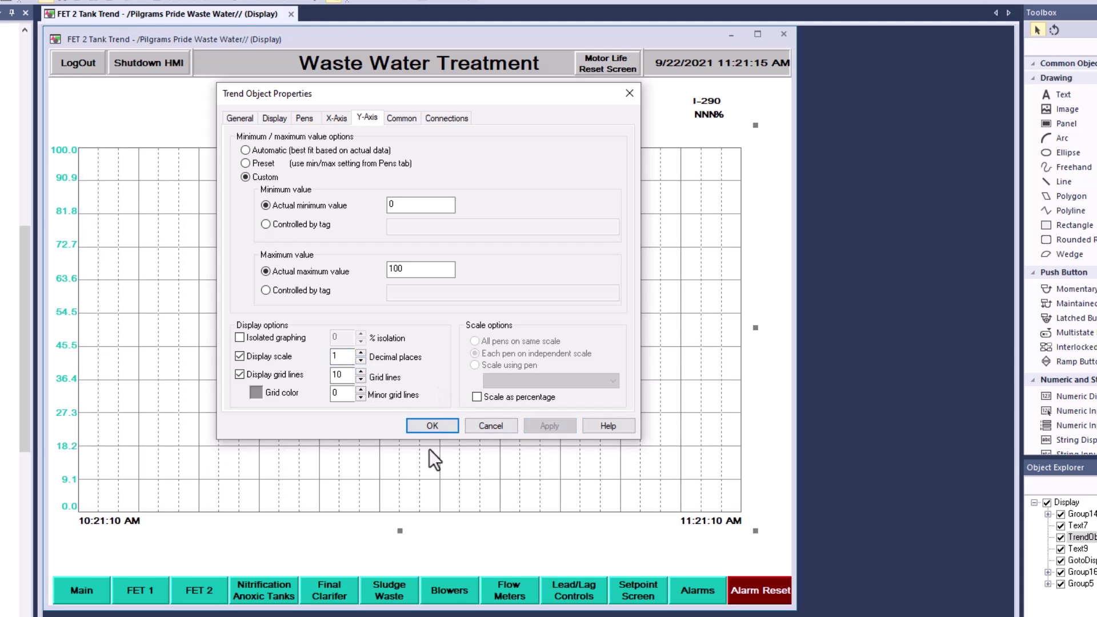
# Try 20 grid lines, settle on 4 grid lines, and close the trend properties.
pyautogui.doubleClick(360, 379)
pyautogui.click(543, 430)
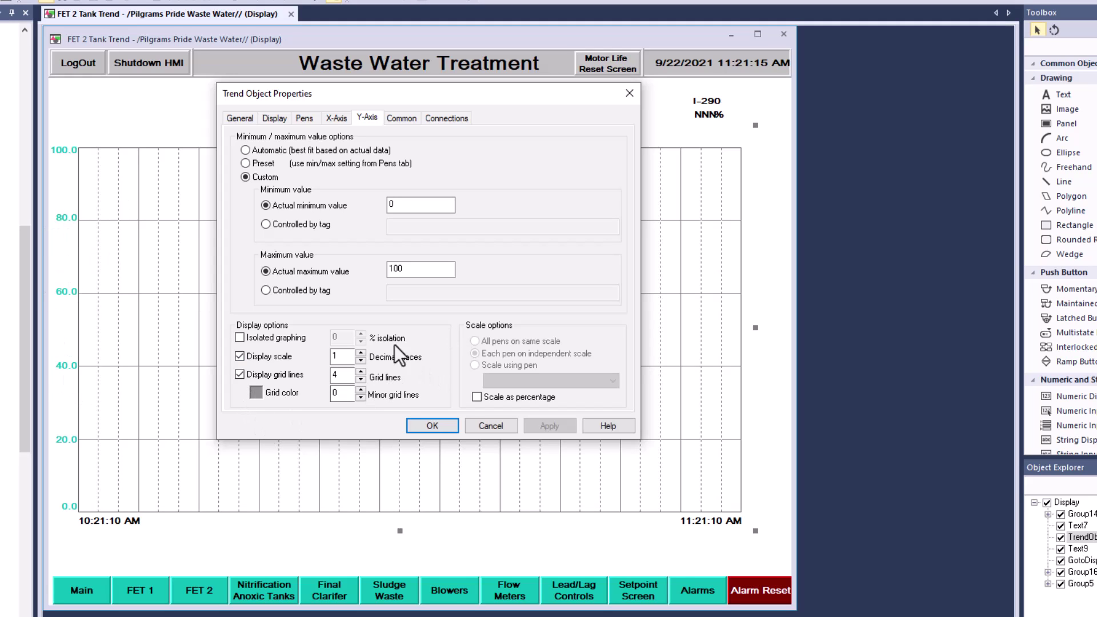
pyautogui.click(361, 372)
pyautogui.click(361, 373)
pyautogui.click(361, 373)
pyautogui.click(361, 372)
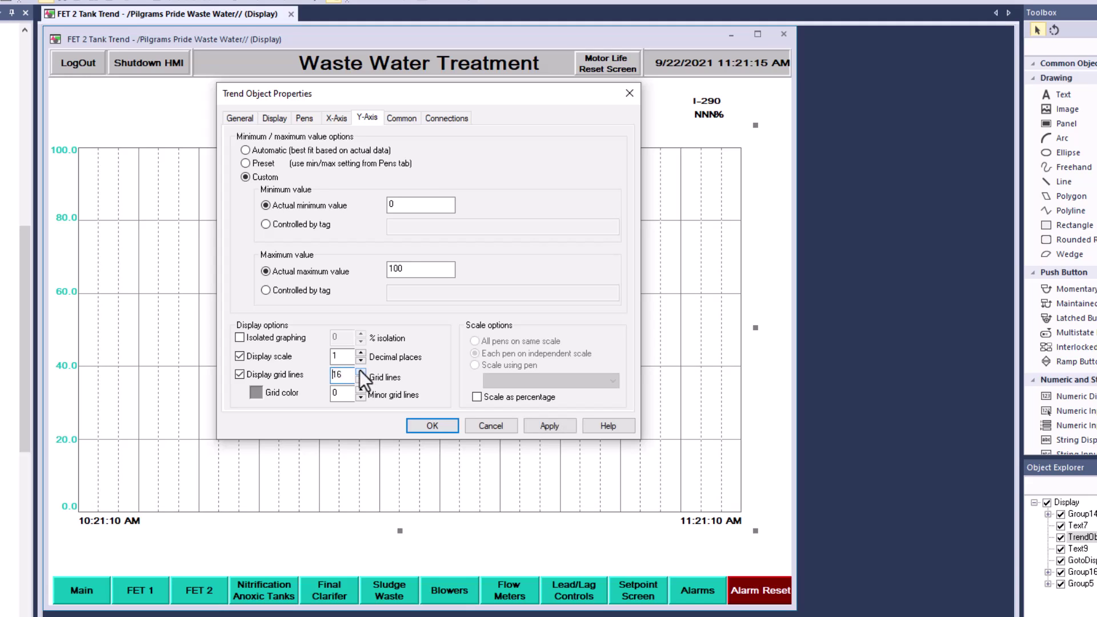
pyautogui.click(361, 372)
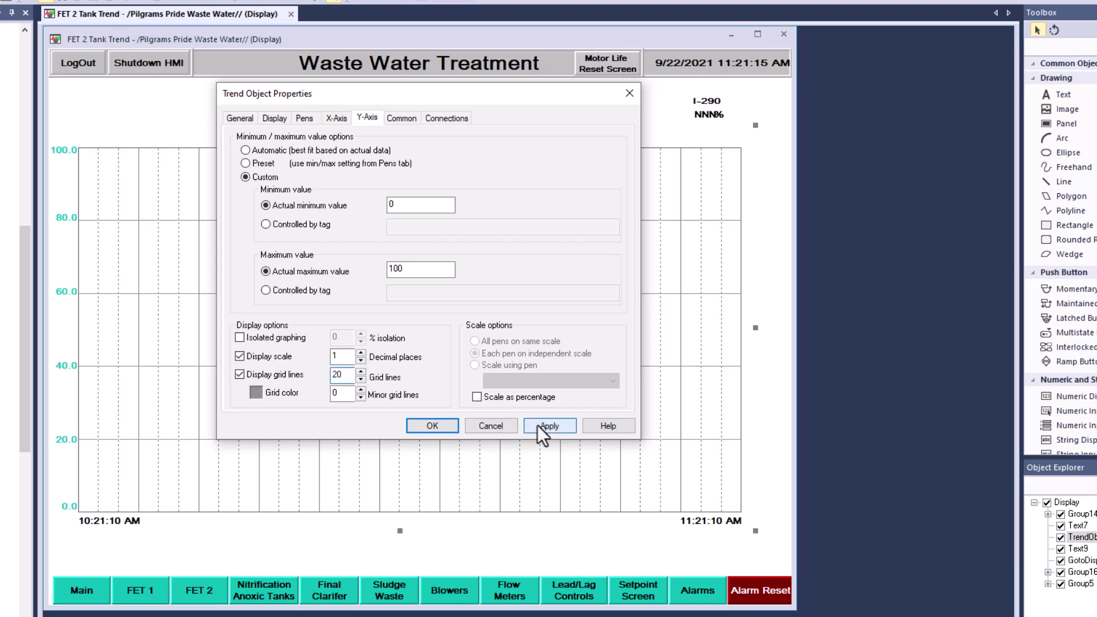
pyautogui.click(540, 429)
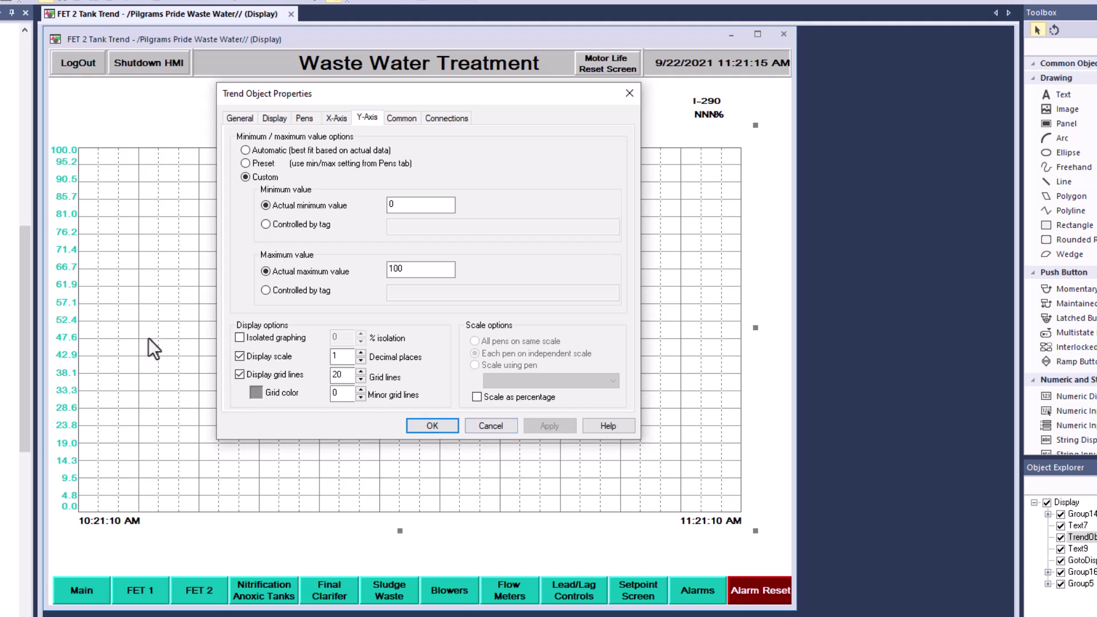
pyautogui.click(361, 379)
pyautogui.click(360, 380)
pyautogui.click(361, 379)
pyautogui.click(361, 379)
pyautogui.click(360, 380)
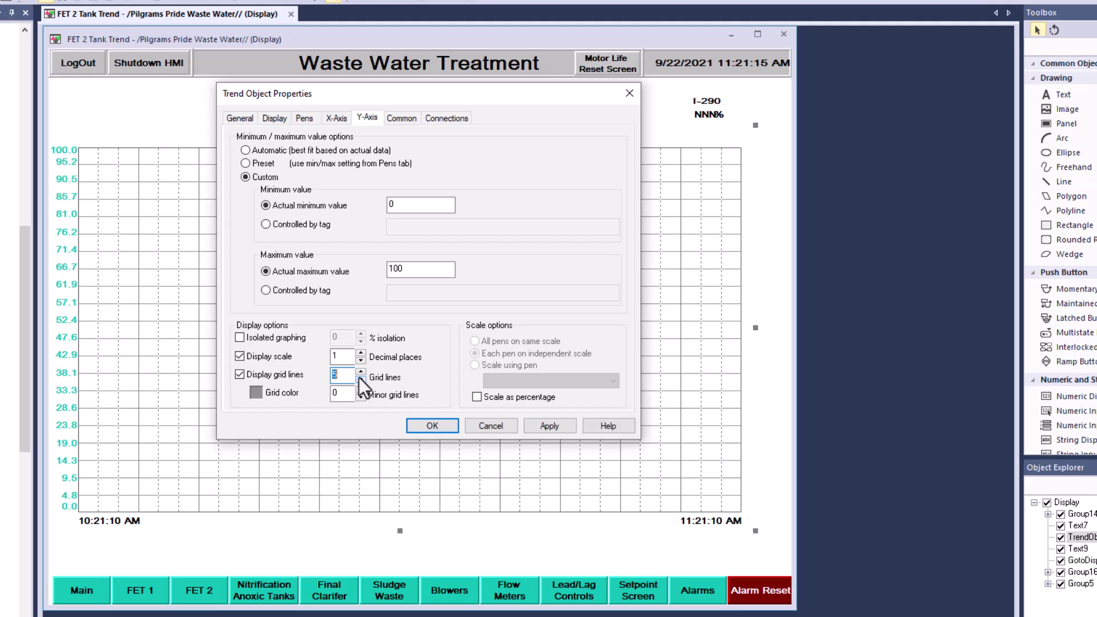
pyautogui.click(540, 429)
pyautogui.click(432, 426)
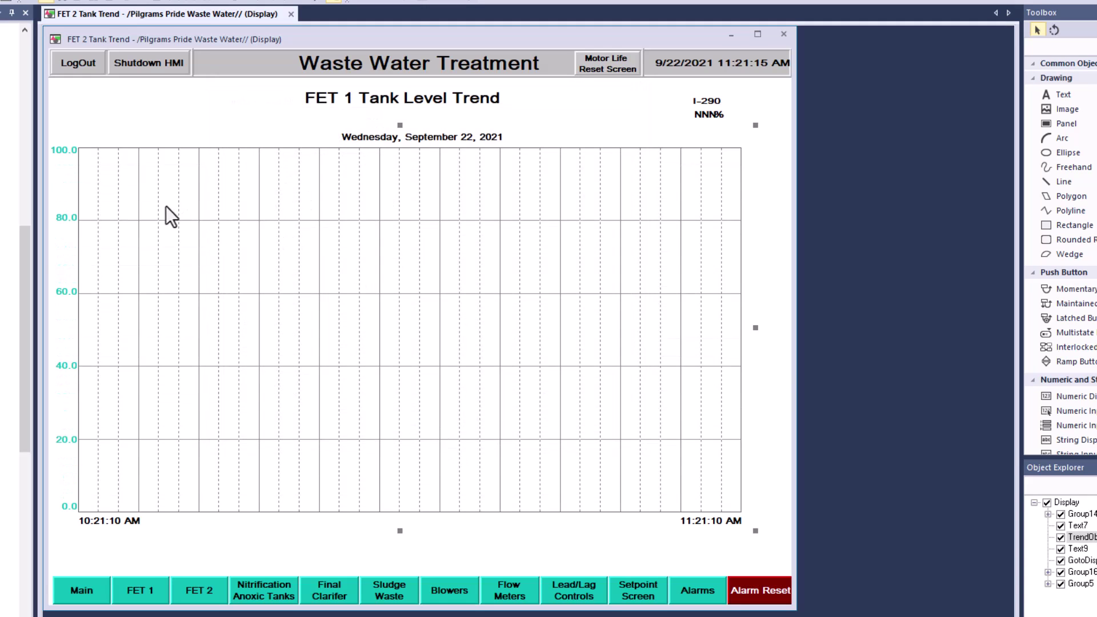
# Review the trend's Y-Axis, Common and Connections settings, then reopen its properties on the Display options.
pyautogui.doubleClick(183, 217)
pyautogui.press('Num_Lock')
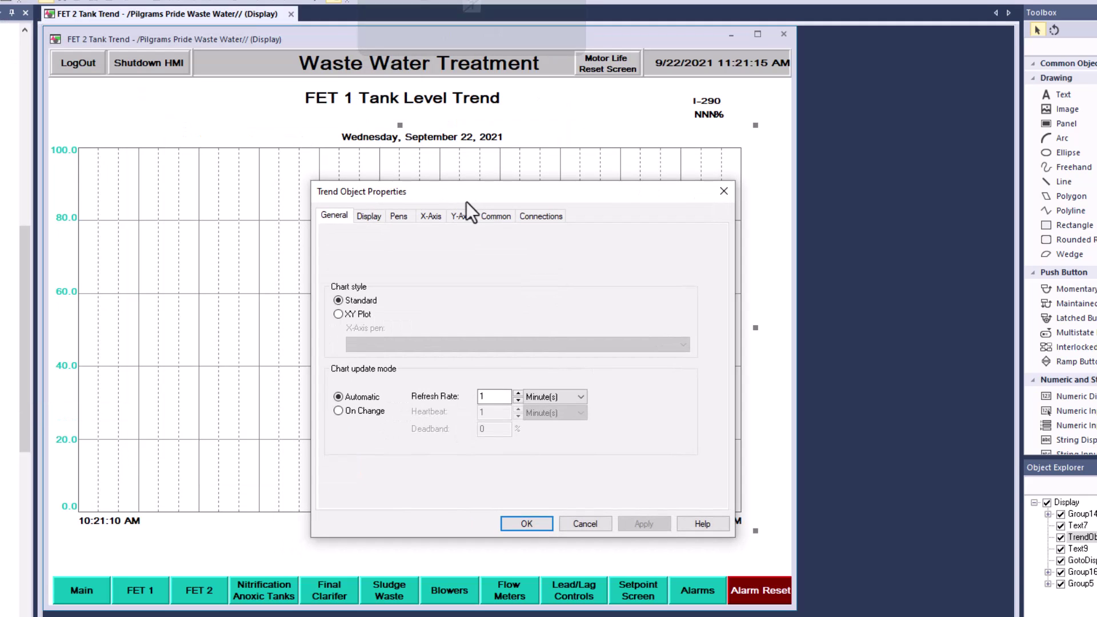
pyautogui.click(460, 215)
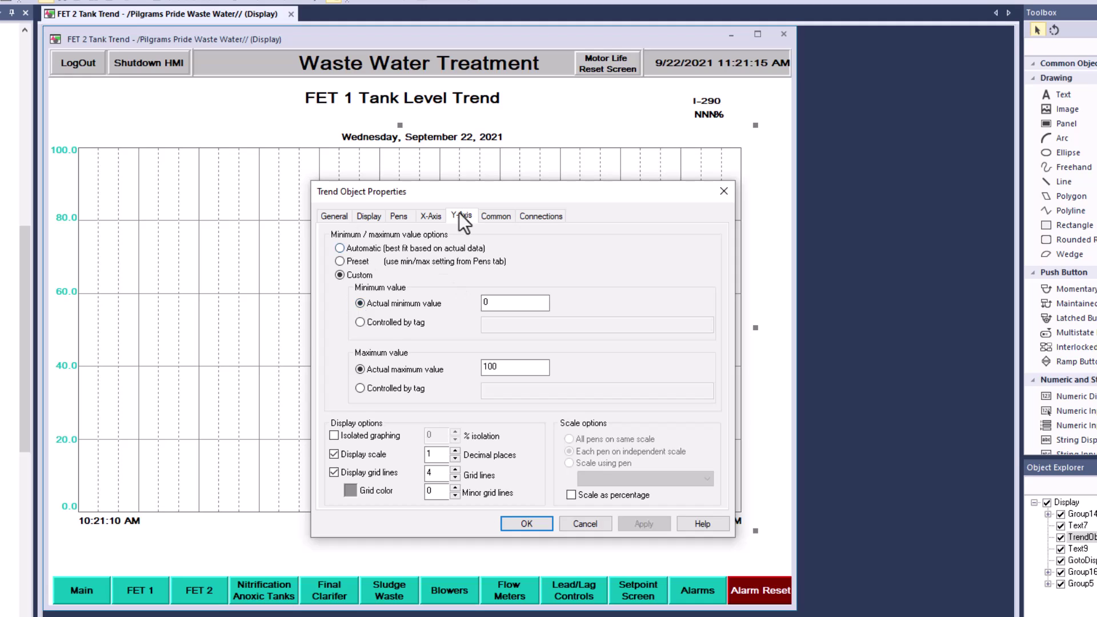
pyautogui.click(503, 215)
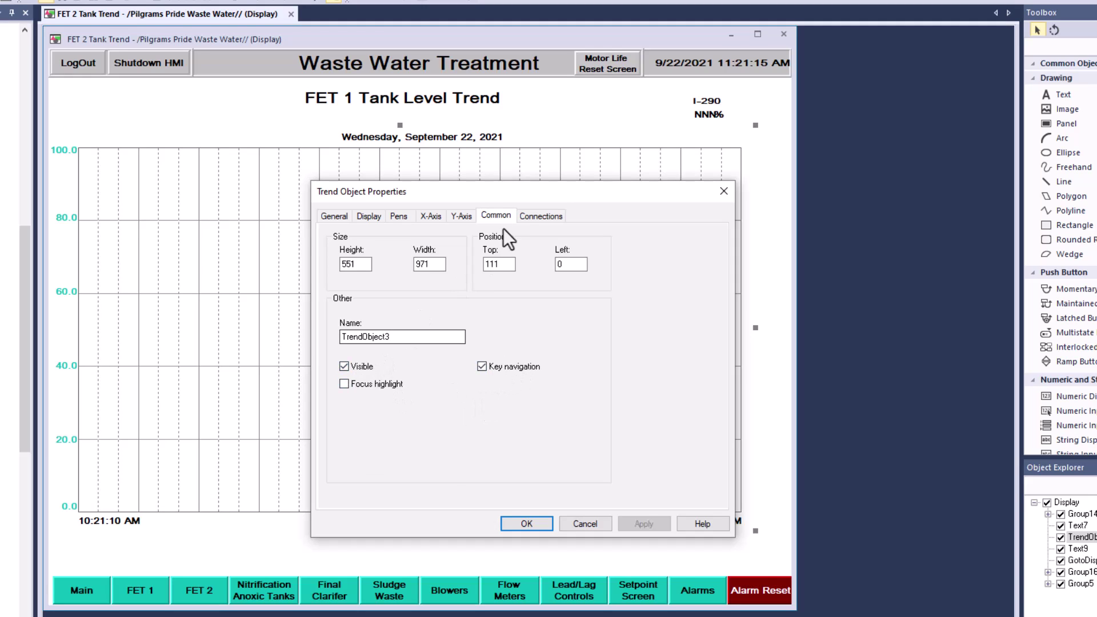
pyautogui.click(522, 216)
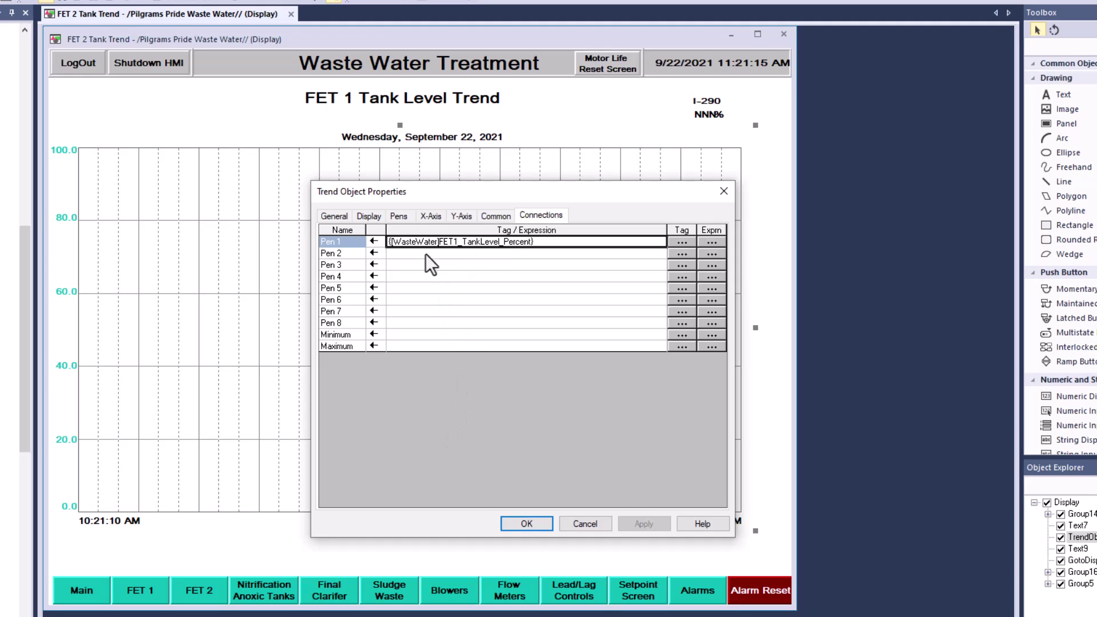
pyautogui.click(508, 523)
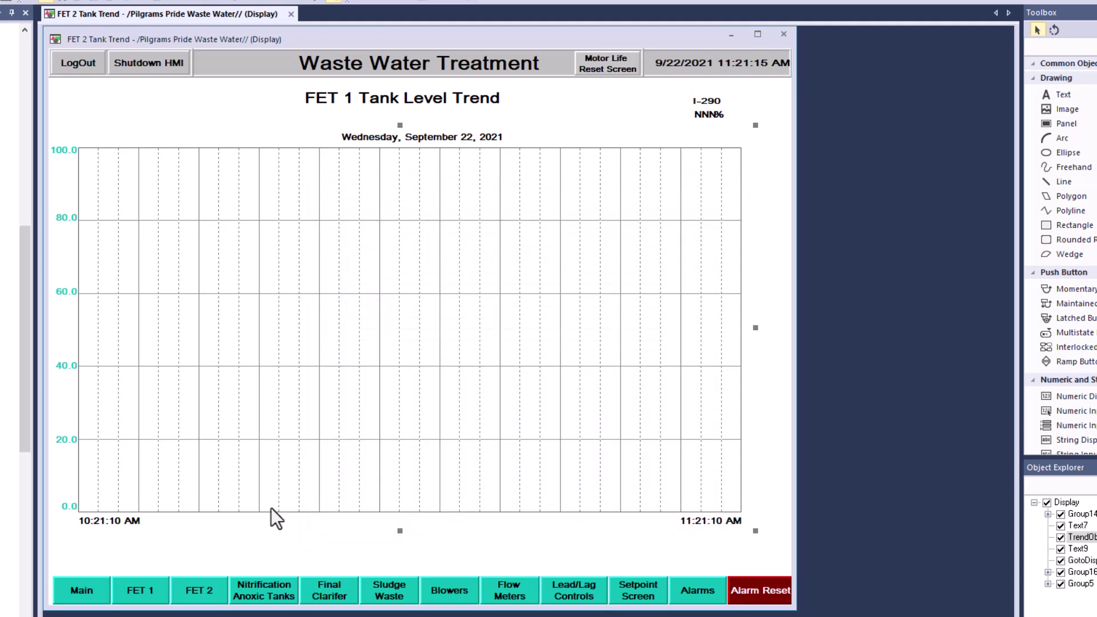
pyautogui.click(164, 114)
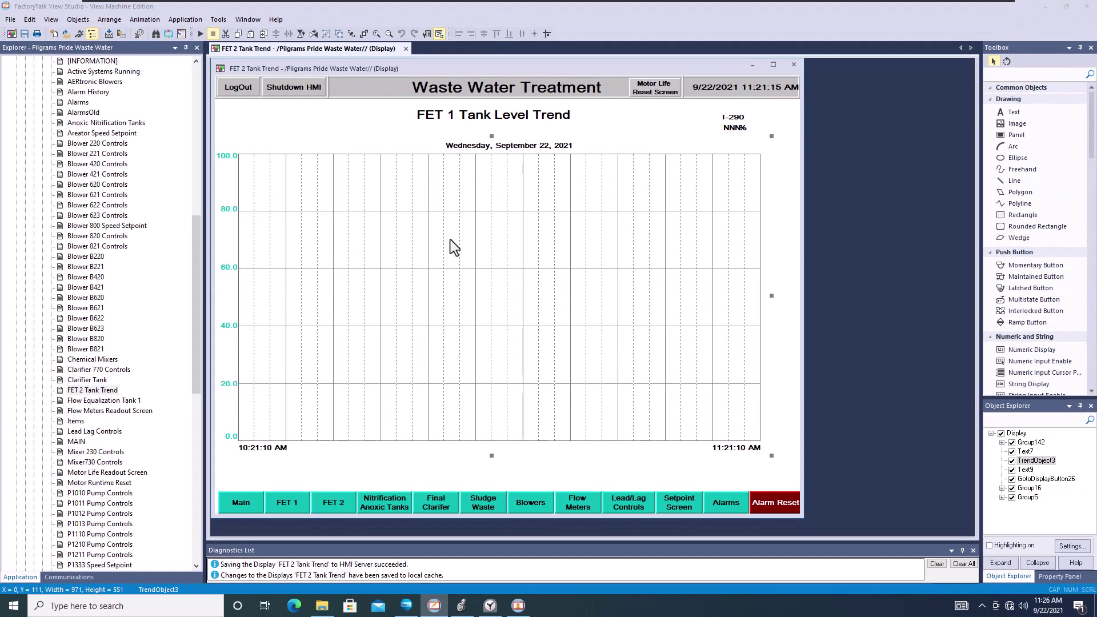
pyautogui.doubleClick(348, 258)
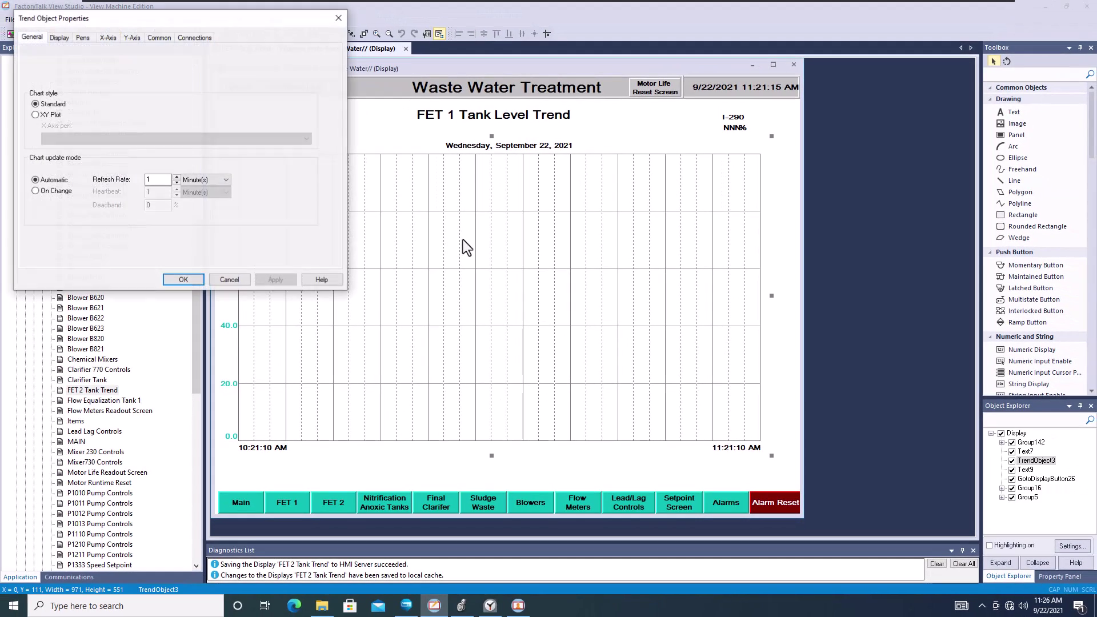
pyautogui.click(57, 39)
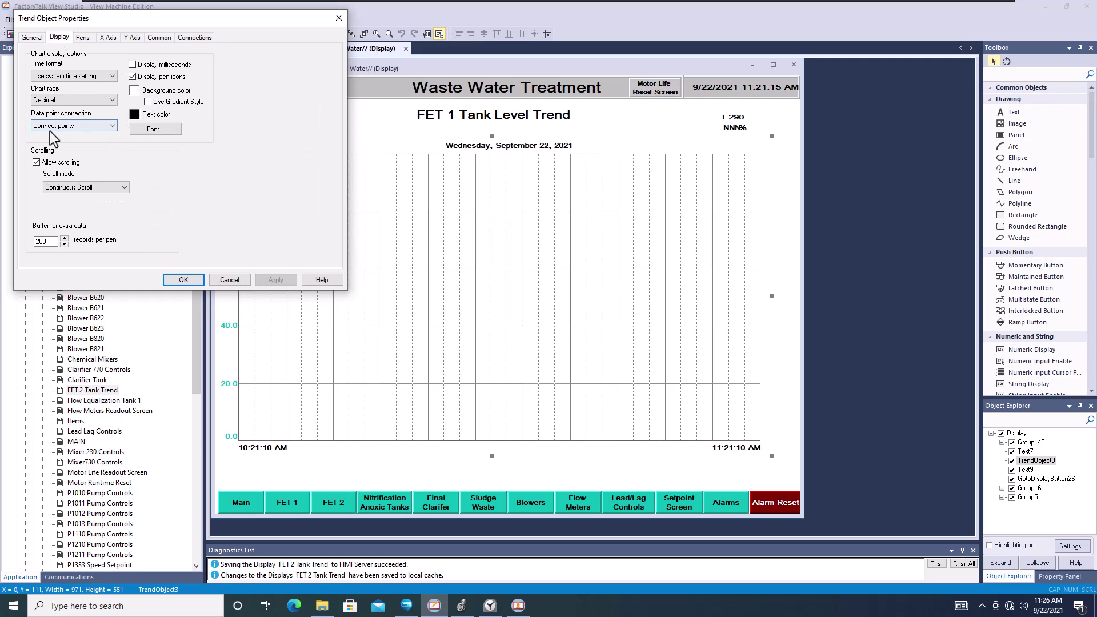
# Close the trend properties and show the FET 1 Tank Level Trend display in the running HMI.
pyautogui.click(215, 278)
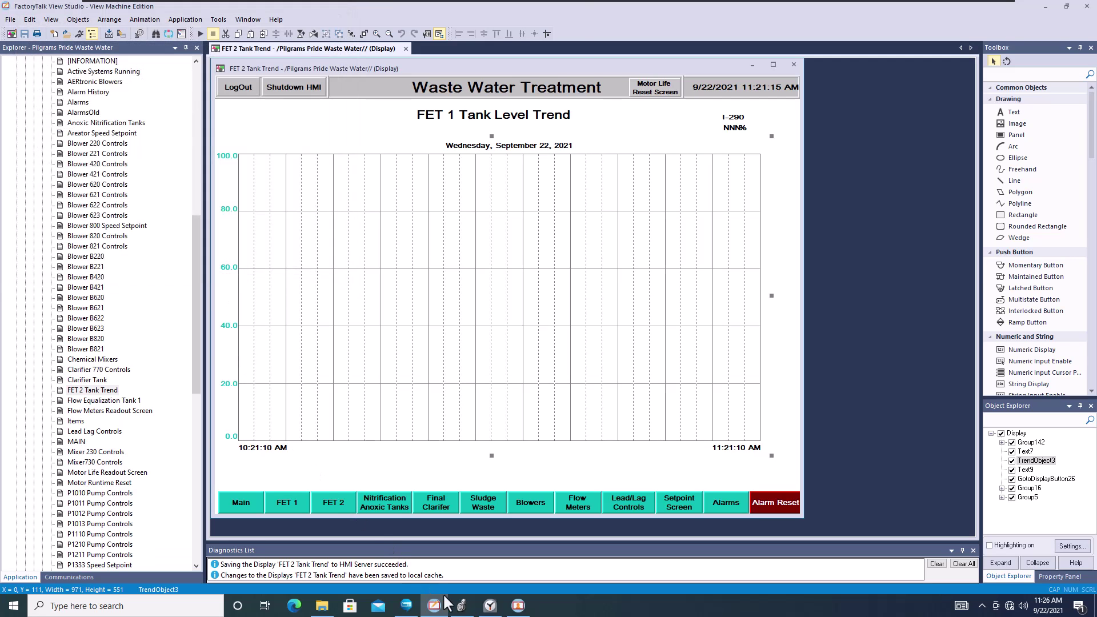
pyautogui.click(518, 606)
pyautogui.click(139, 92)
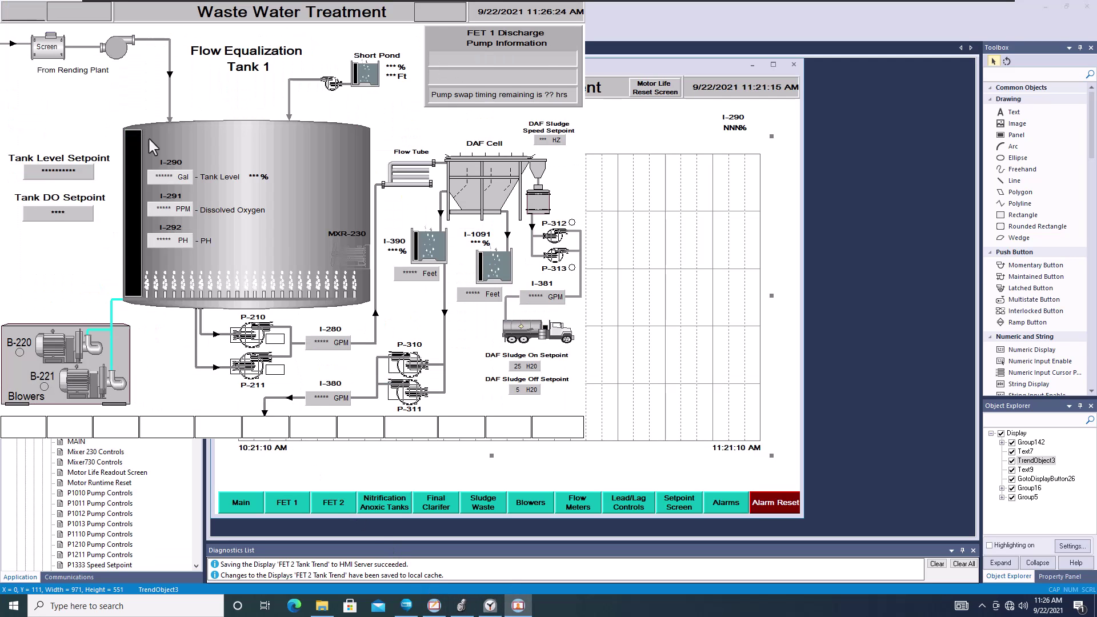
pyautogui.click(137, 186)
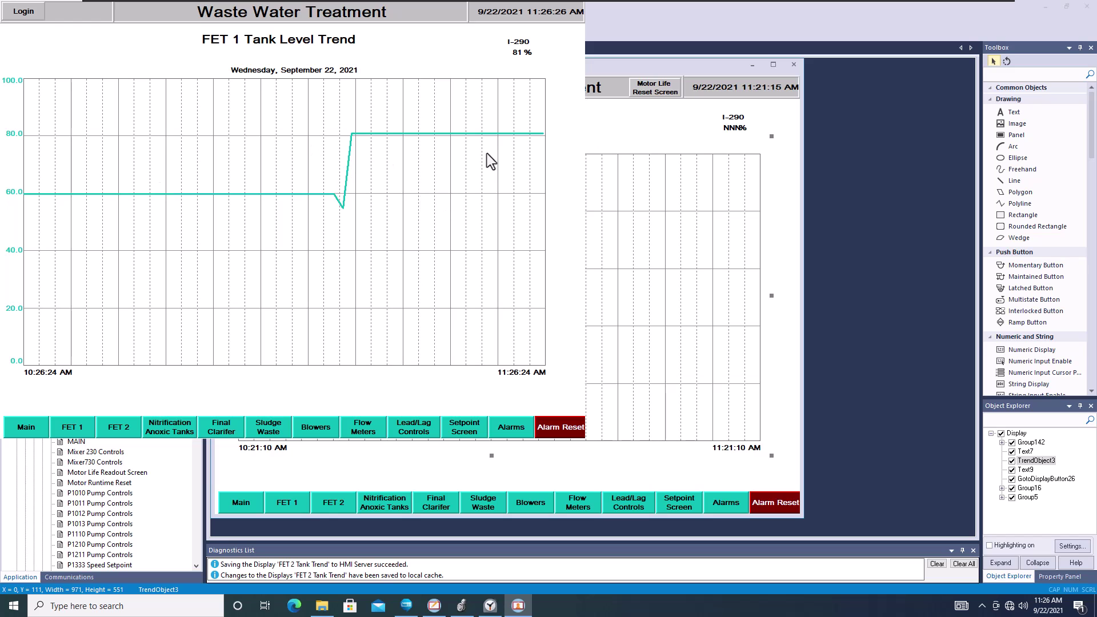
# Set the simulated GE Source A tank level input to 75 in Logix Designer.
pyautogui.click(462, 606)
pyautogui.doubleClick(891, 235)
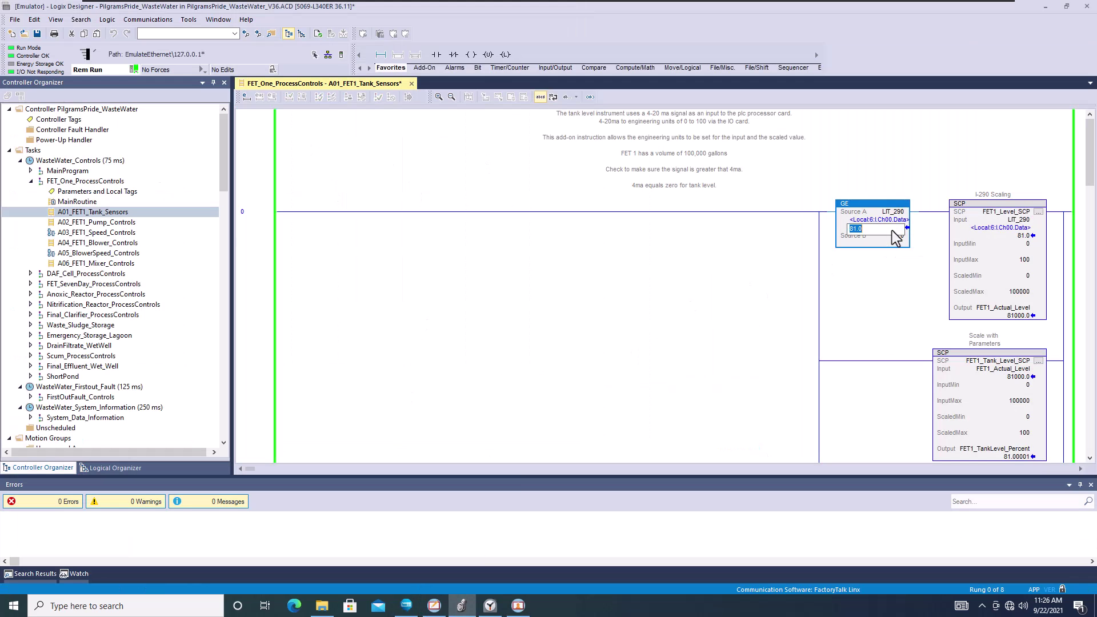
pyautogui.write('75')
pyautogui.press('Return')
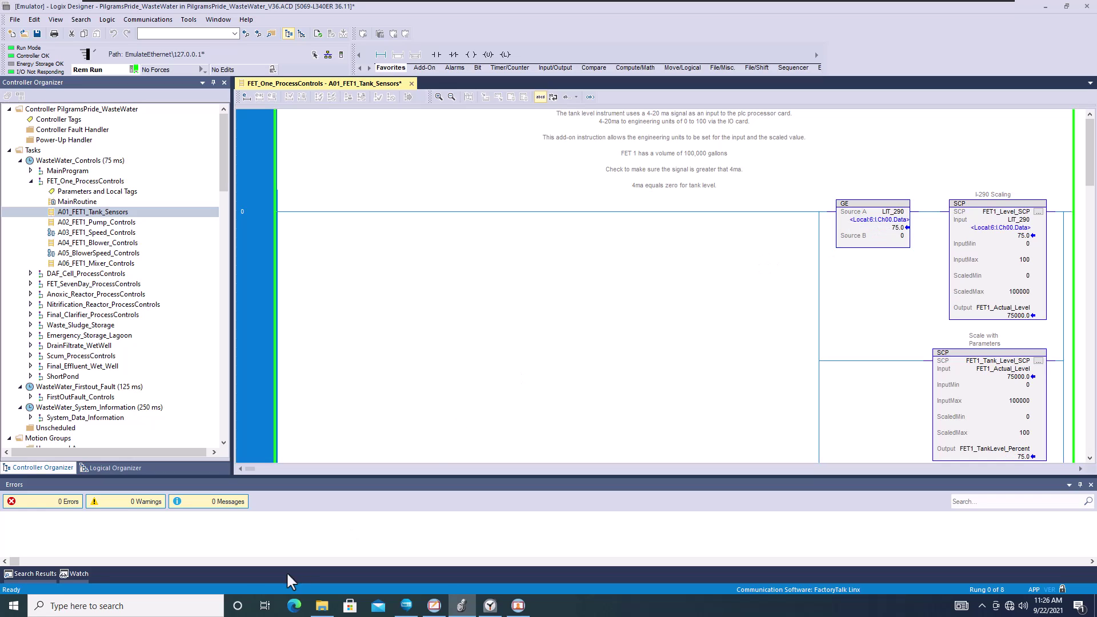
pyautogui.click(518, 606)
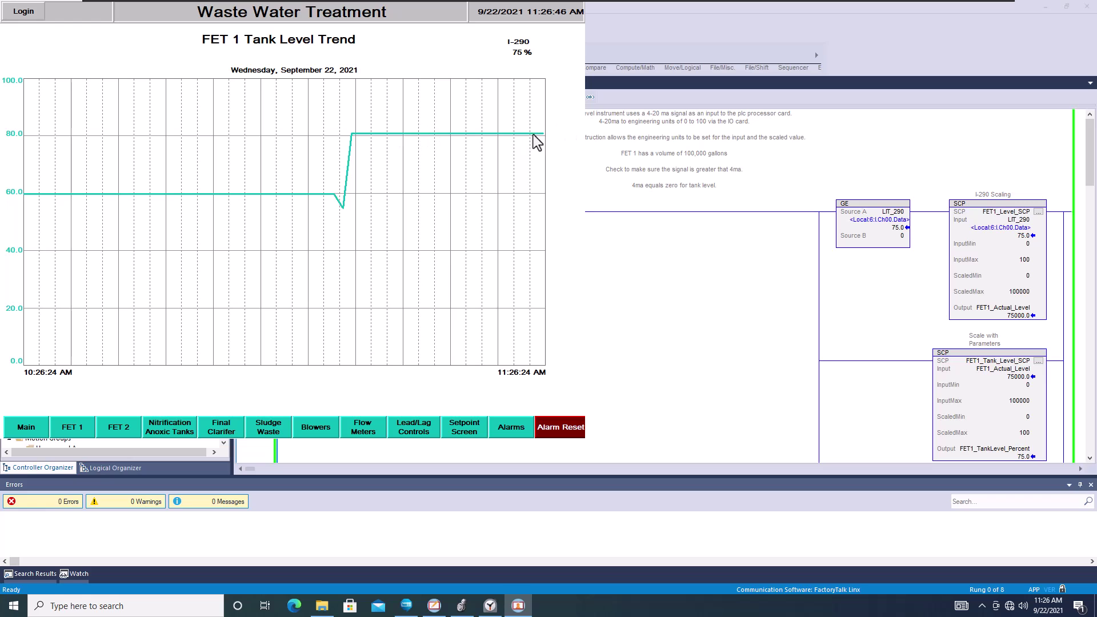
pyautogui.click(607, 290)
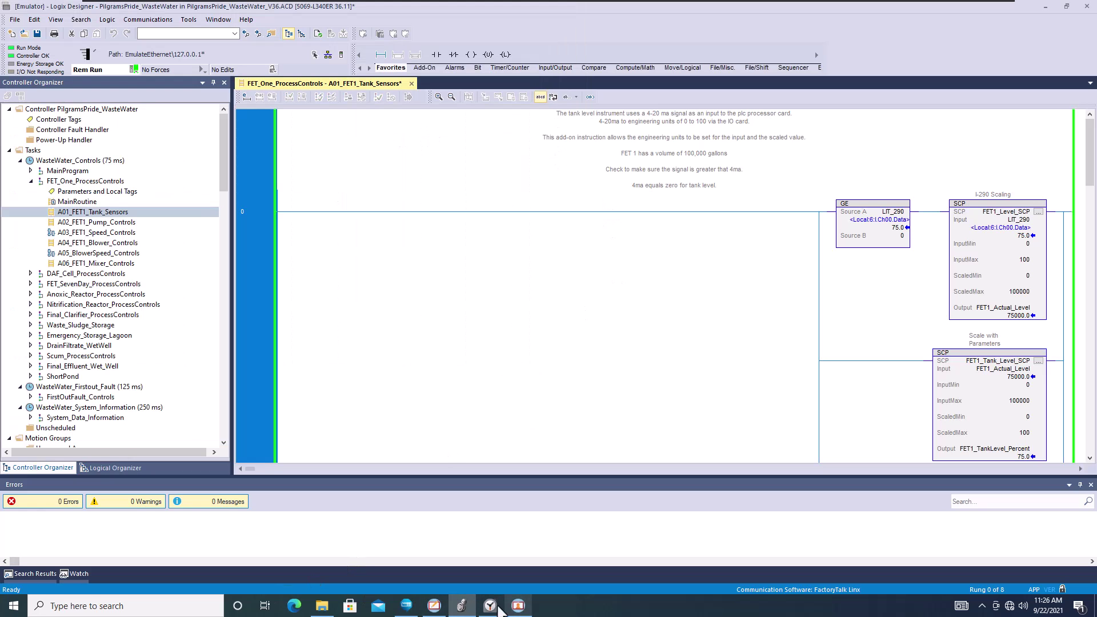
pyautogui.click(434, 606)
pyautogui.doubleClick(246, 261)
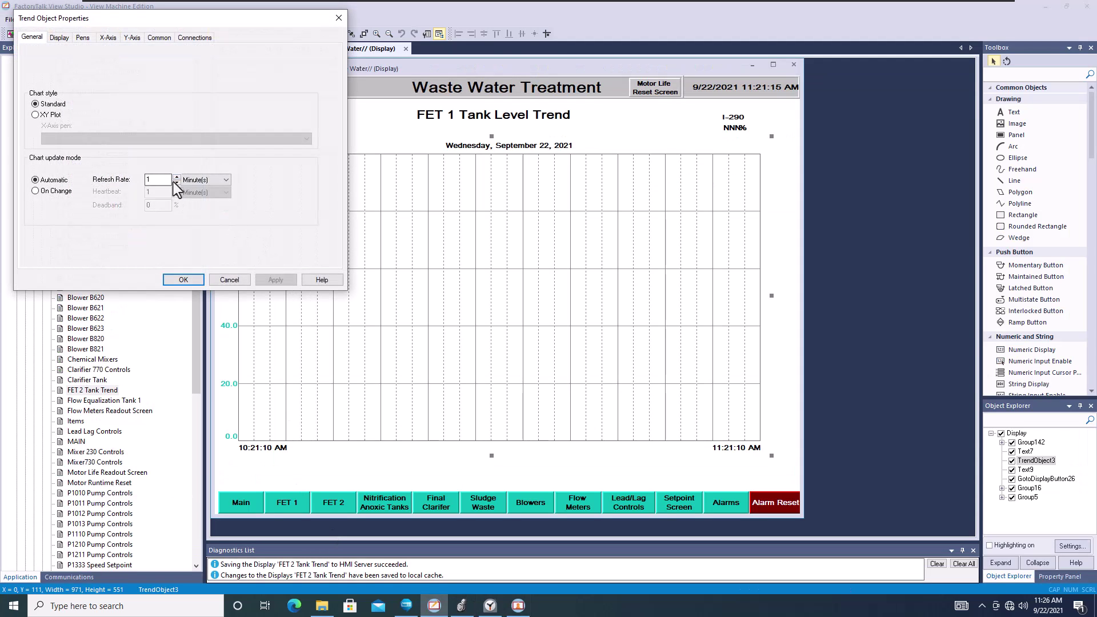
pyautogui.press('Tab')
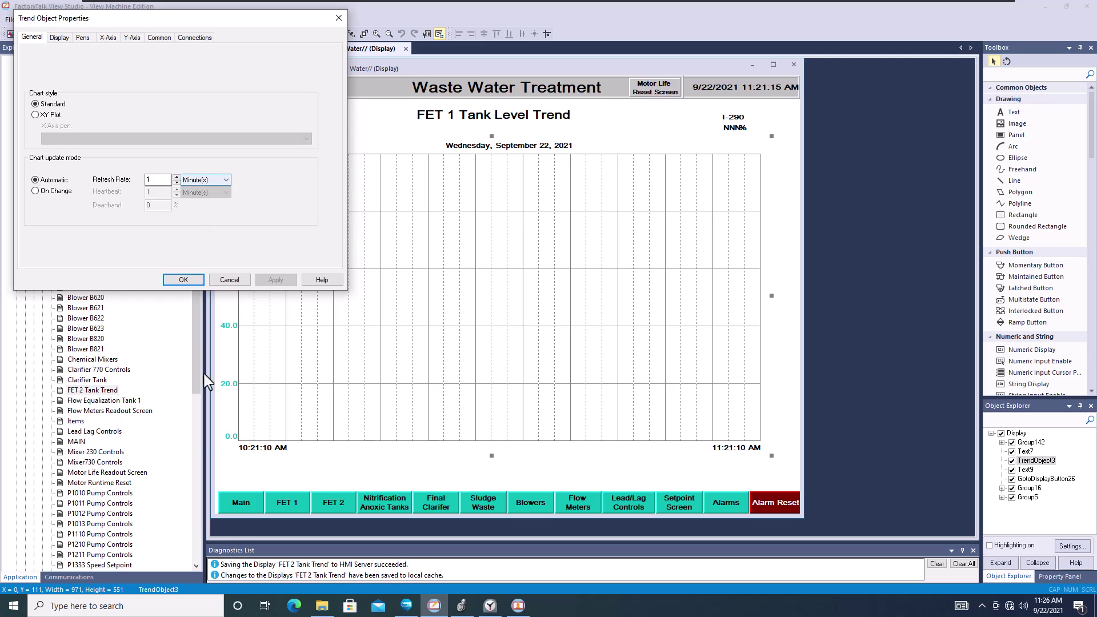
pyautogui.click(518, 606)
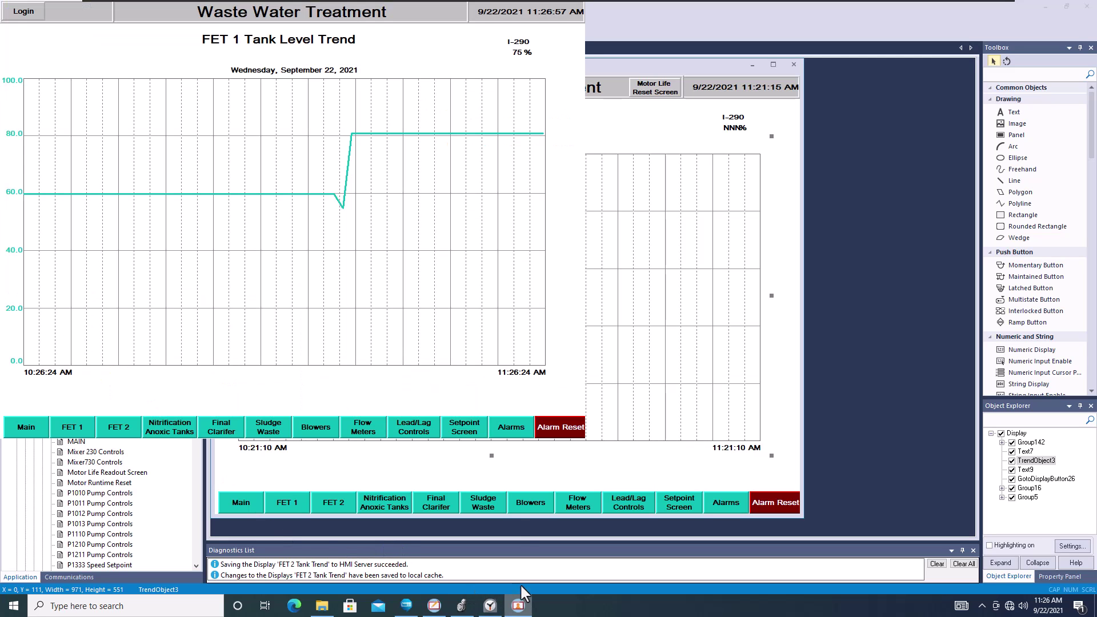
# Run the 1 min timer while watching the FET 1 Tank Level Trend, then return to Main.
pyautogui.click(490, 606)
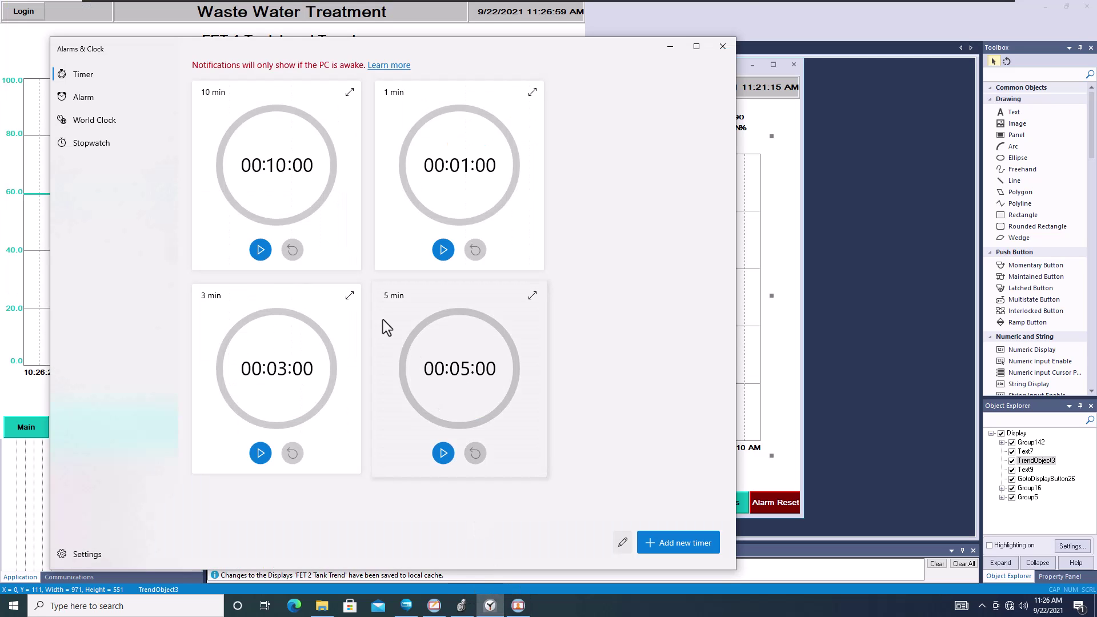
pyautogui.click(443, 250)
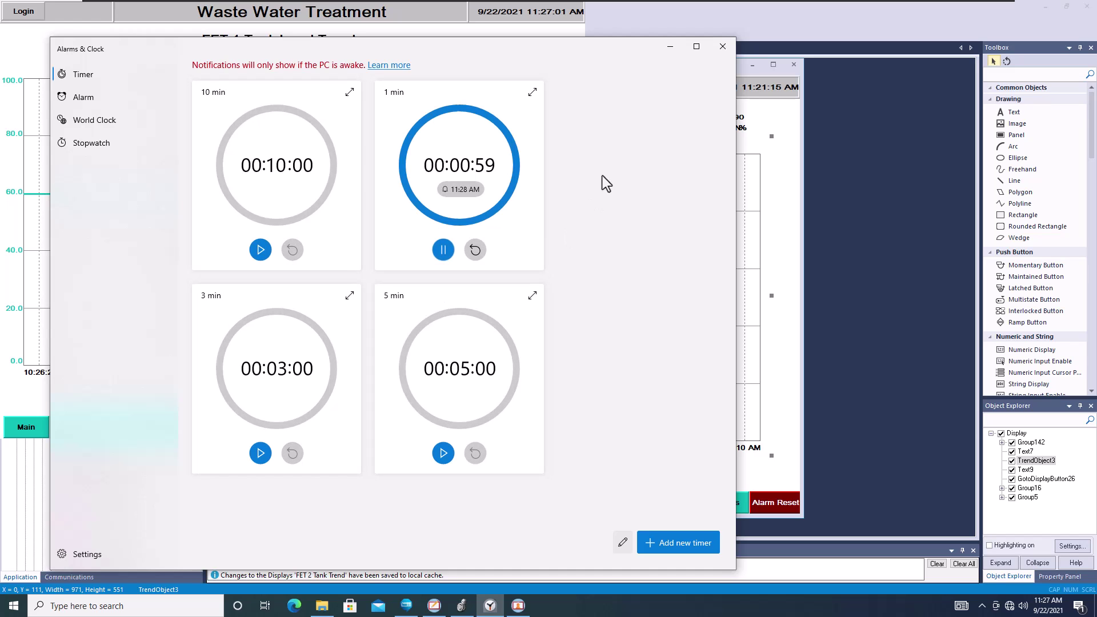
pyautogui.click(670, 47)
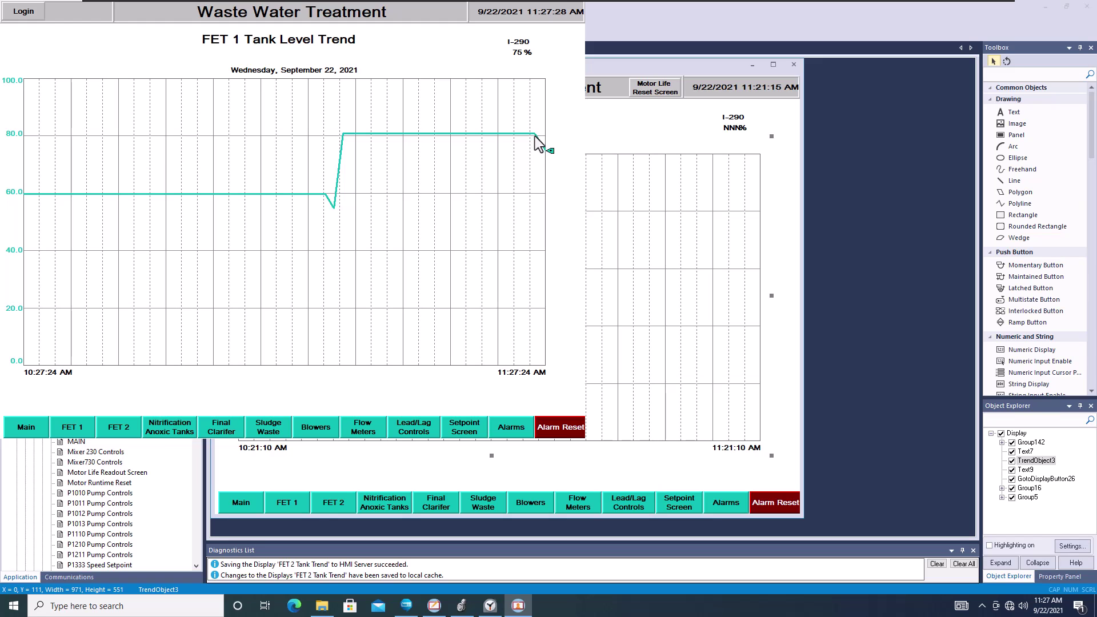
pyautogui.click(32, 427)
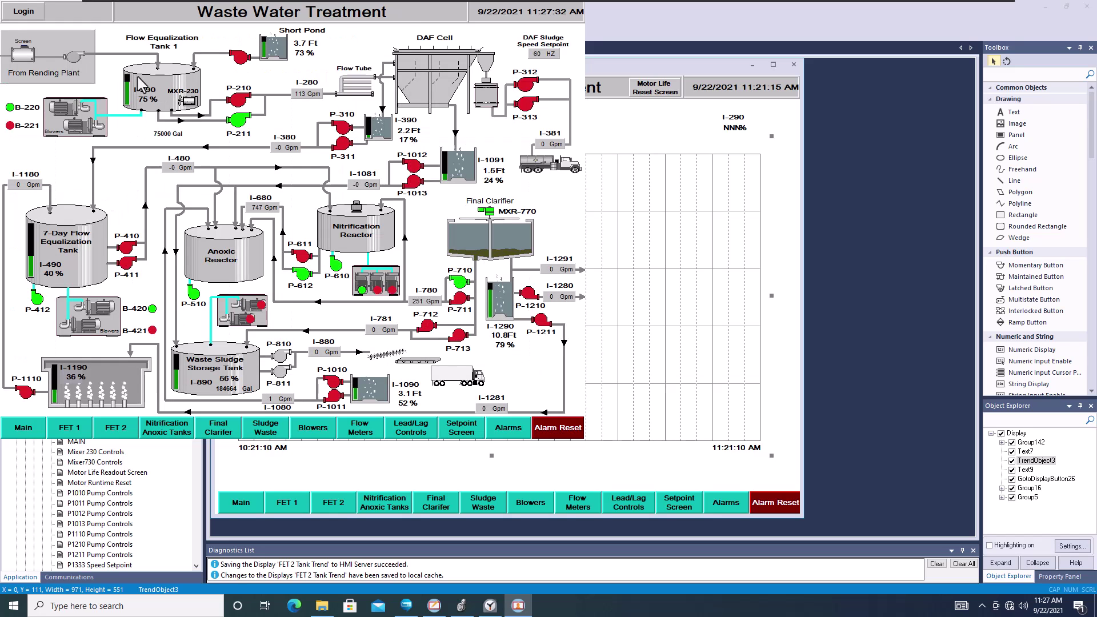
pyautogui.click(131, 97)
pyautogui.click(138, 201)
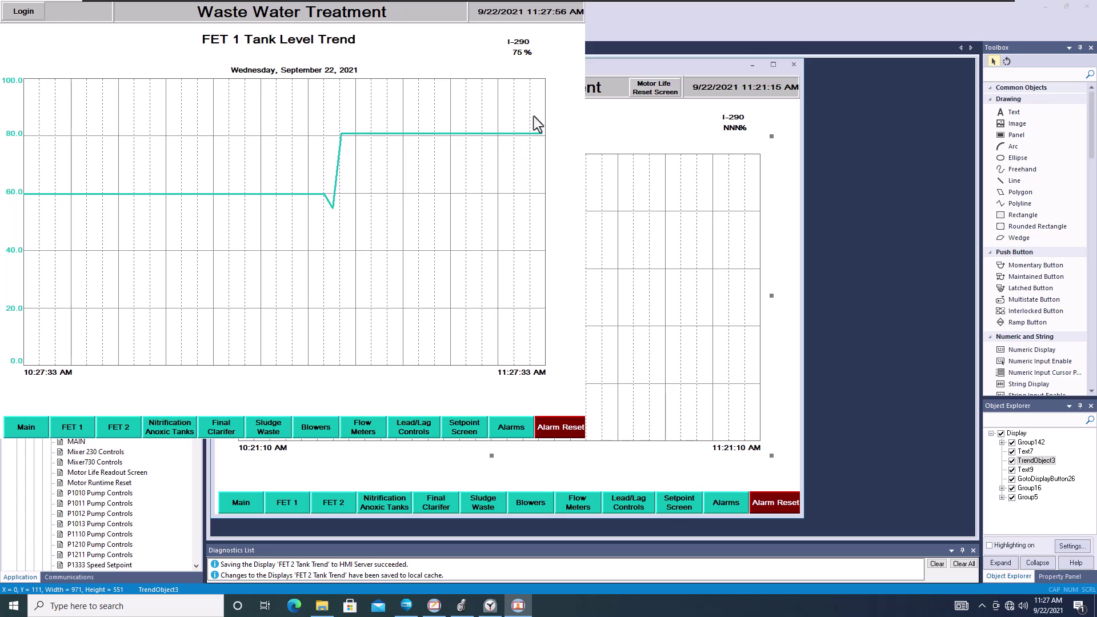
pyautogui.click(22, 427)
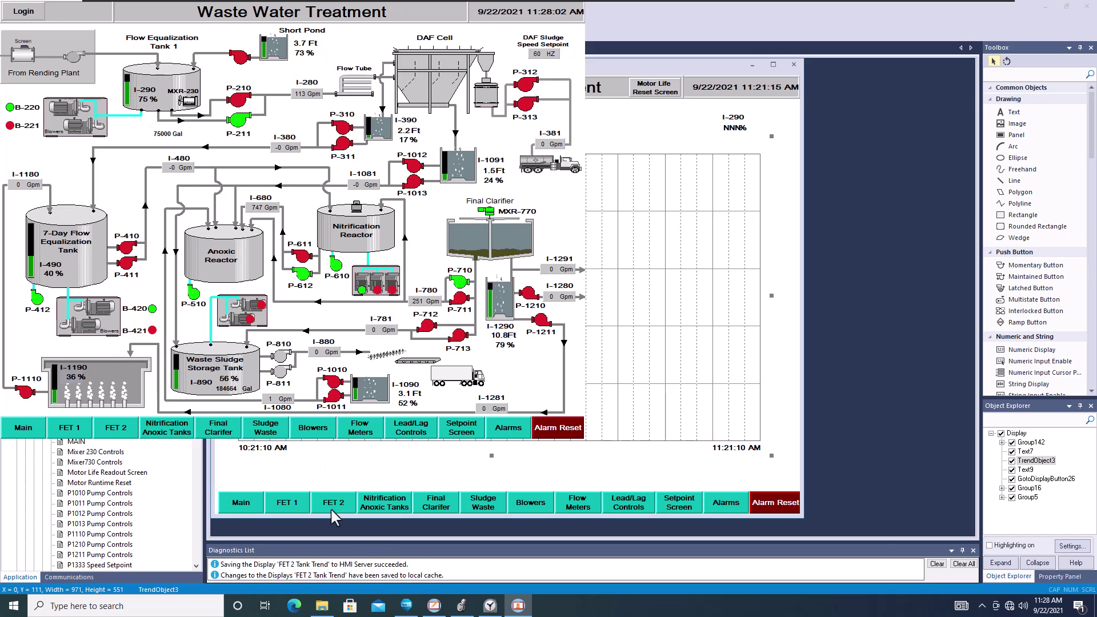
# Reset and restart the 1 min timer, bringing the running HMI back to the front.
pyautogui.click(490, 606)
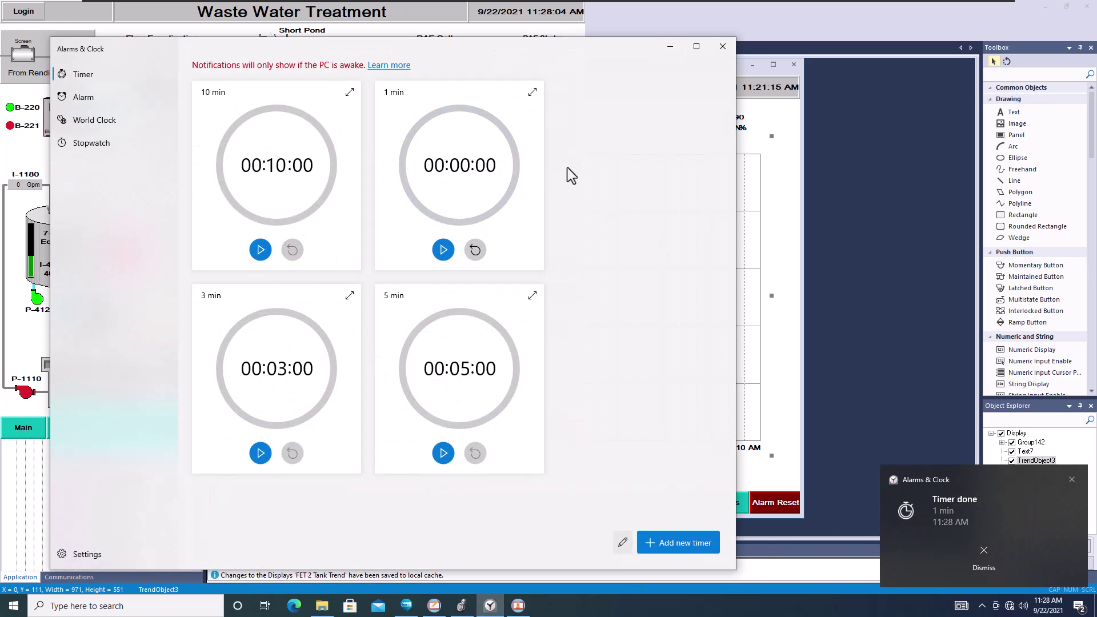
pyautogui.click(475, 251)
pyautogui.click(443, 249)
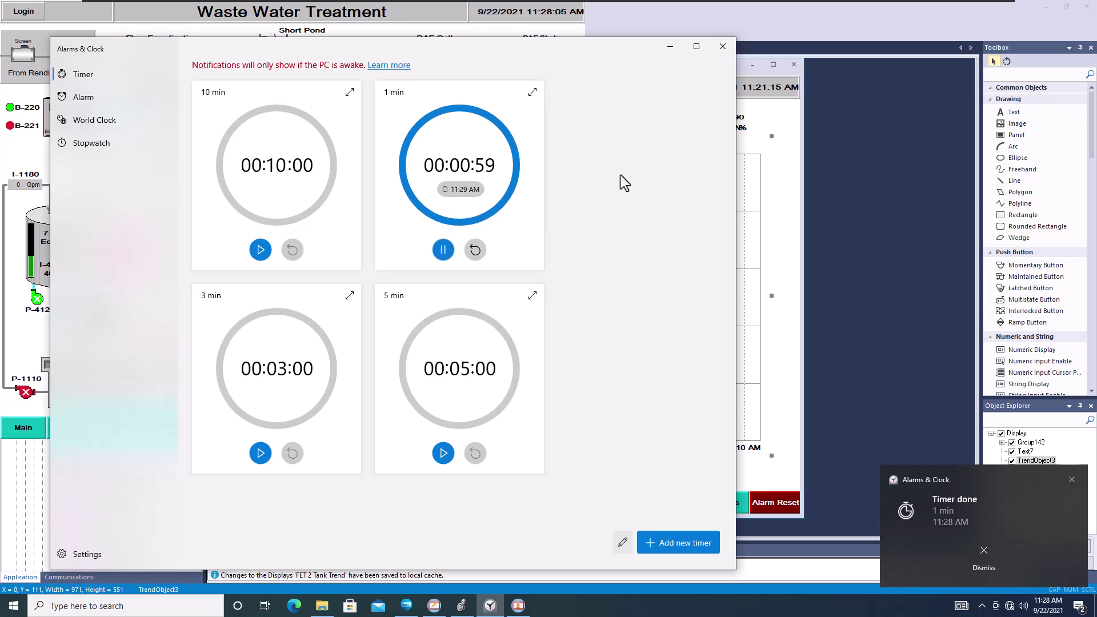
pyautogui.press('Num_Lock')
pyautogui.click(400, 31)
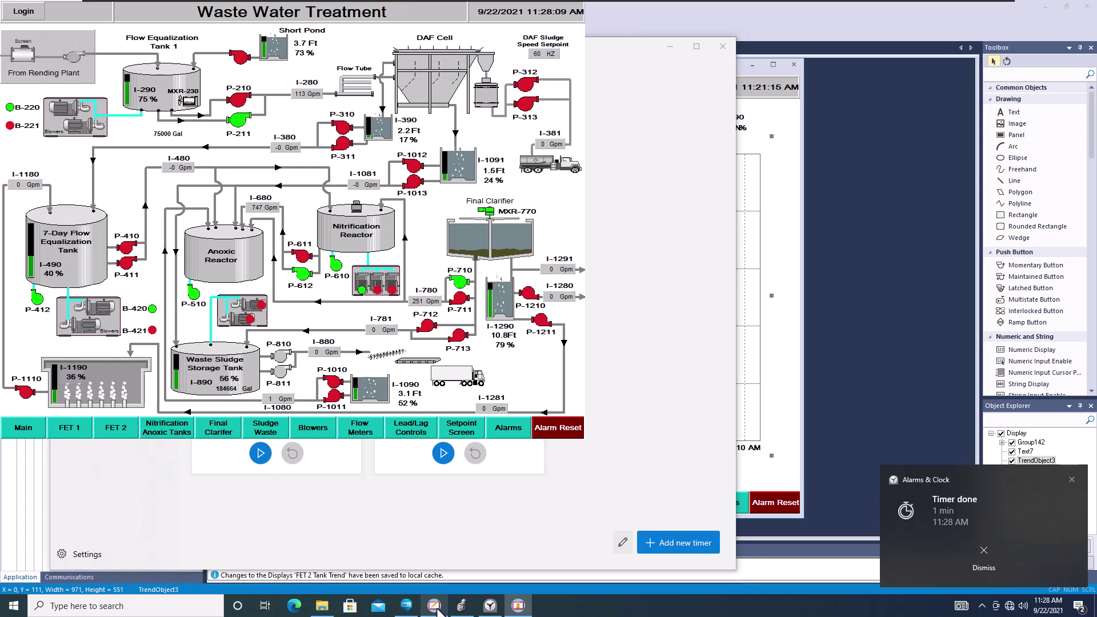
# Set the simulated GE Source A tank level input to 90 in Logix Designer.
pyautogui.click(462, 606)
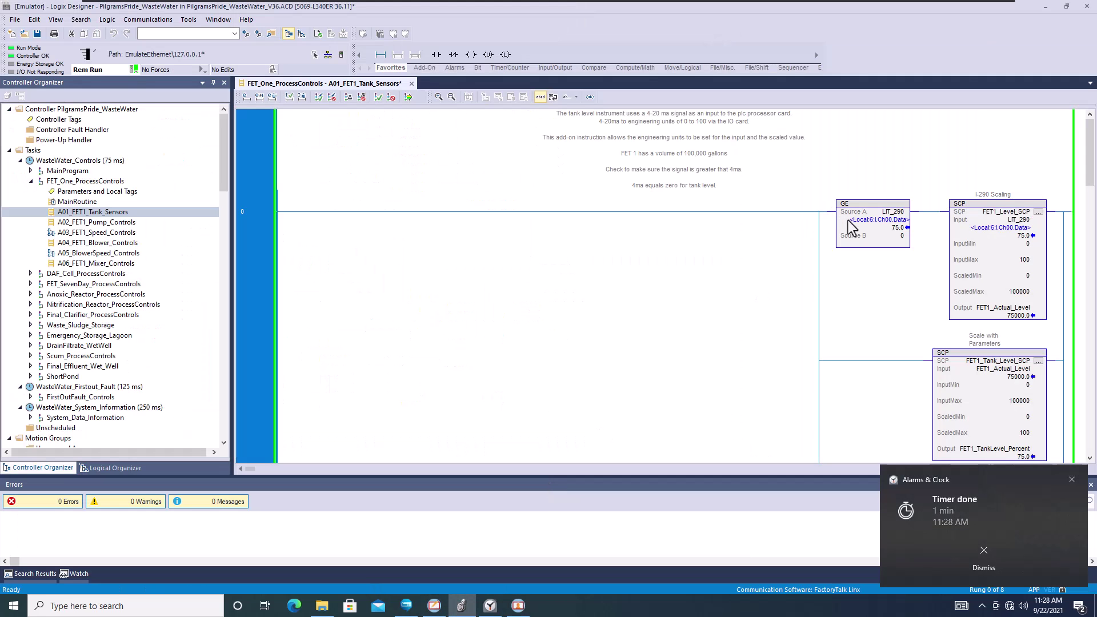
pyautogui.doubleClick(896, 228)
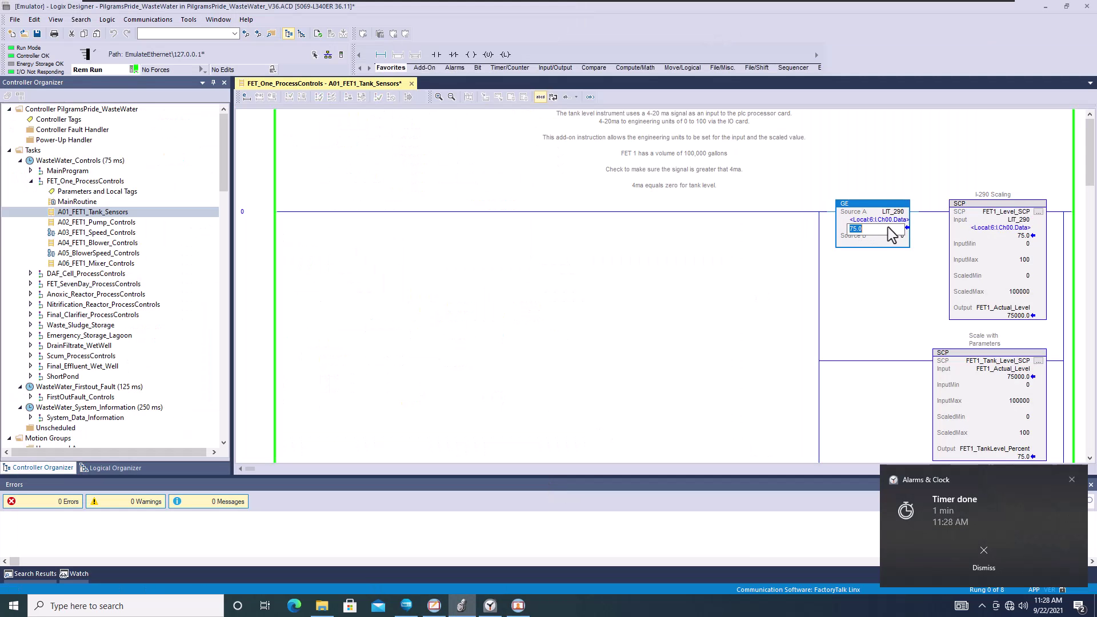
pyautogui.write('90')
pyautogui.press('Return')
# Dismiss the Timer done notification and restart the 1 min countdown.
pyautogui.click(981, 551)
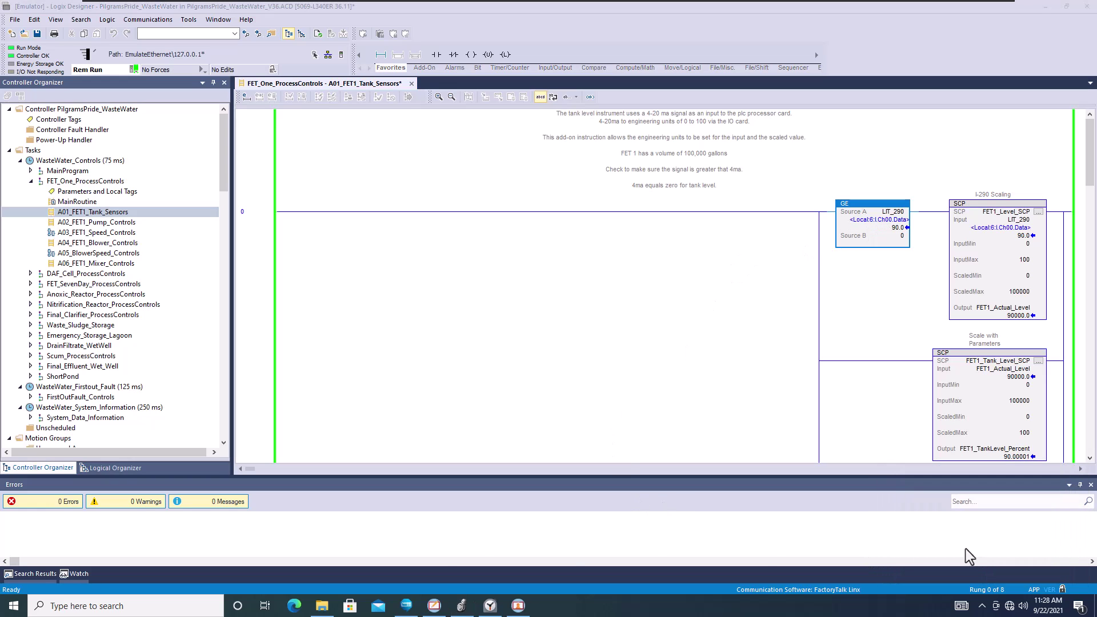
pyautogui.click(490, 606)
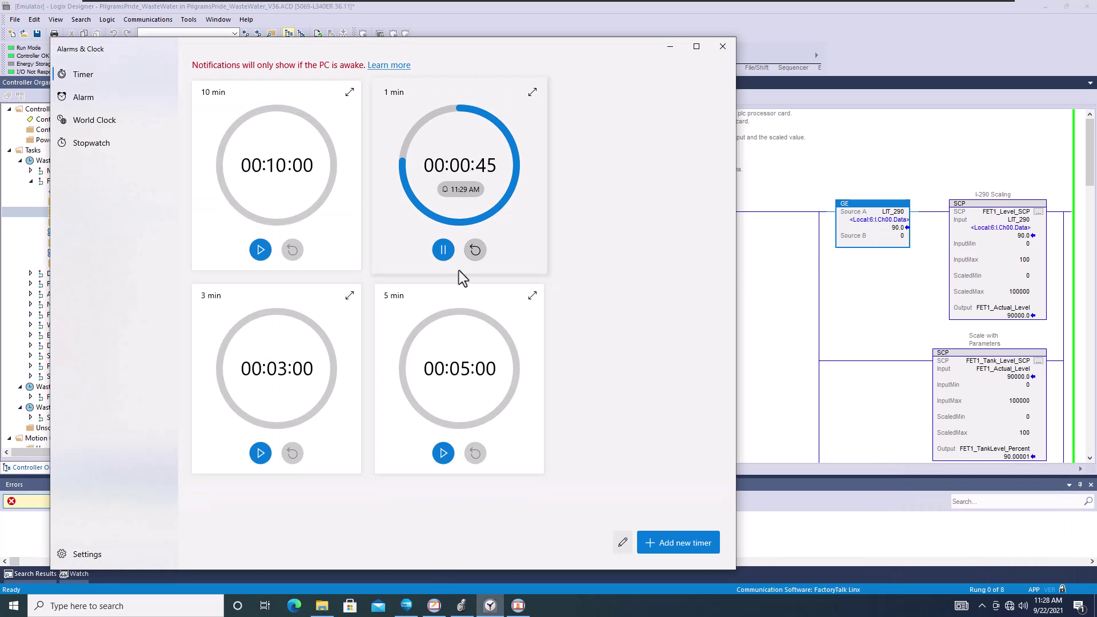
pyautogui.click(475, 250)
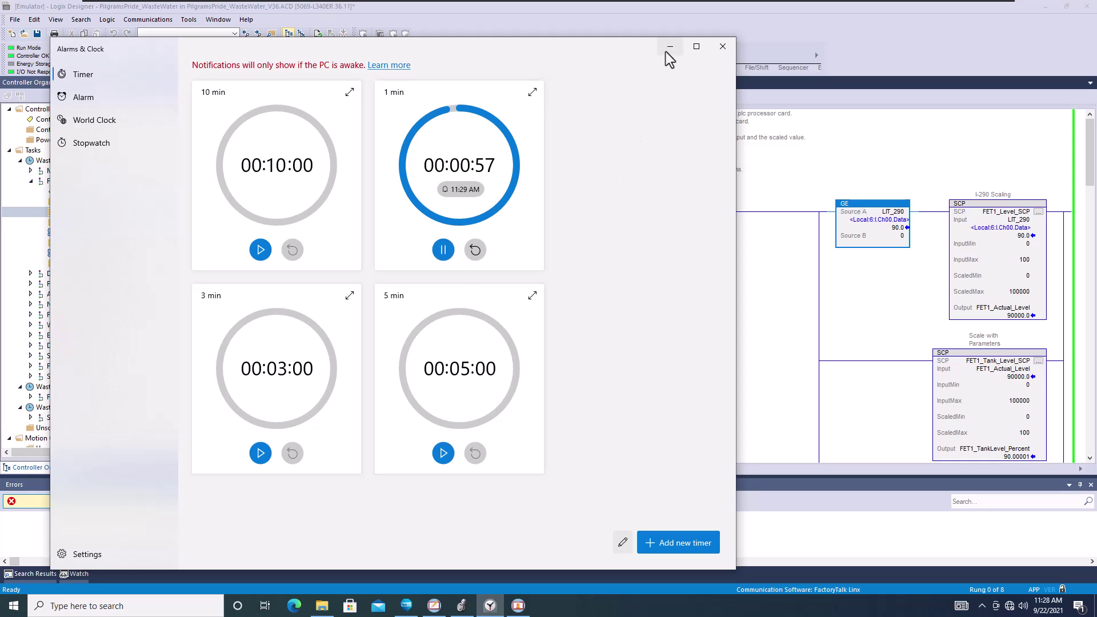
pyautogui.click(844, 141)
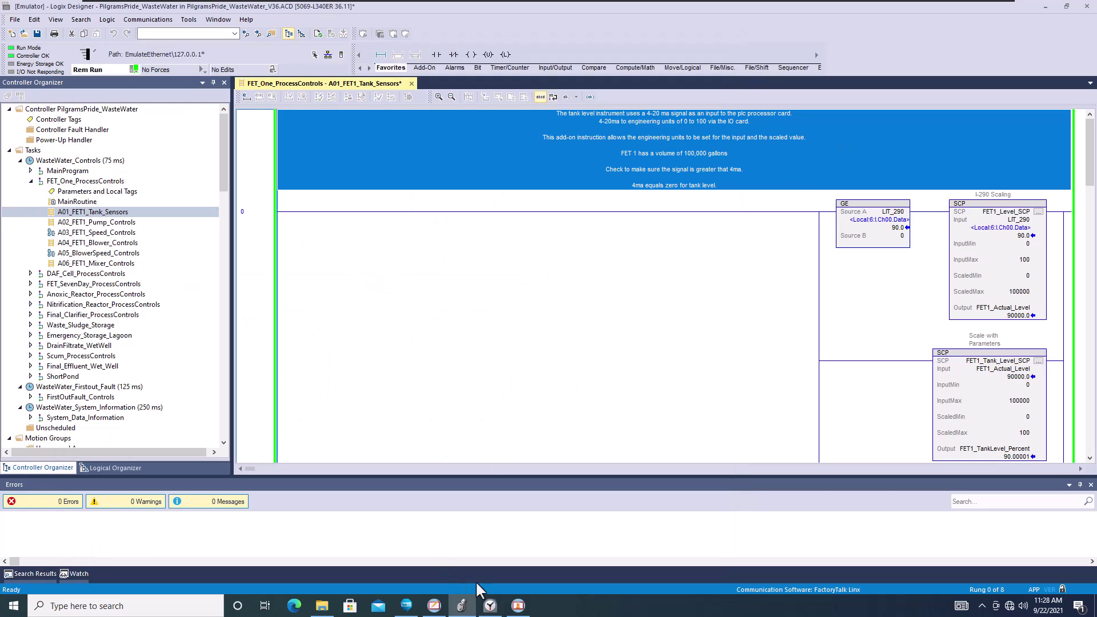
# Open the FET 1 Tank Level Trend in the runtime and check the timer's remaining time.
pyautogui.click(518, 605)
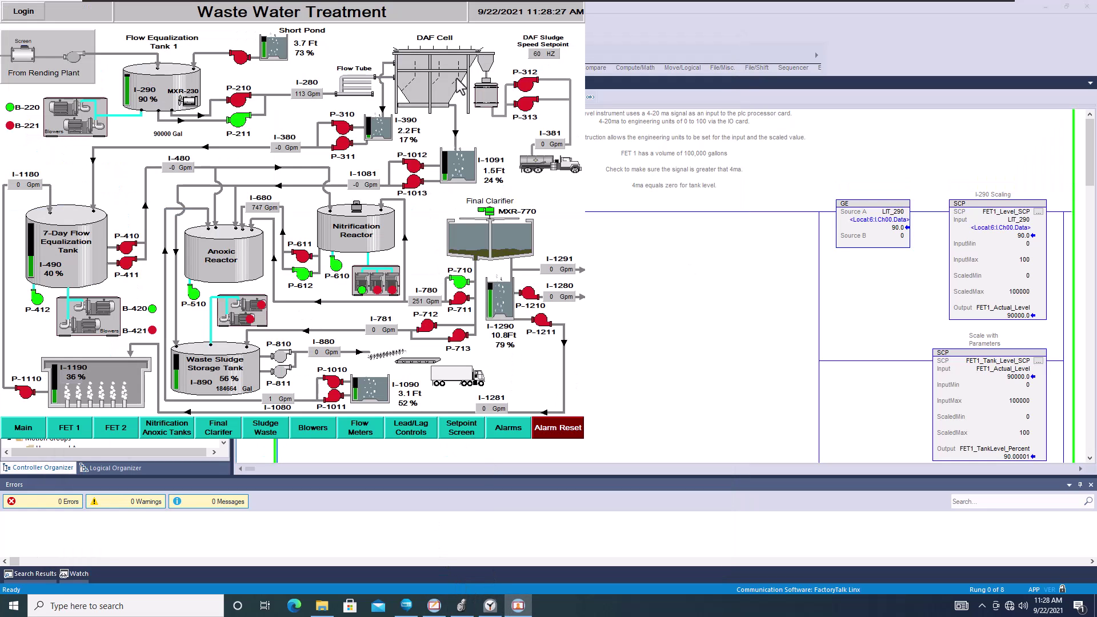
pyautogui.click(132, 99)
pyautogui.click(133, 172)
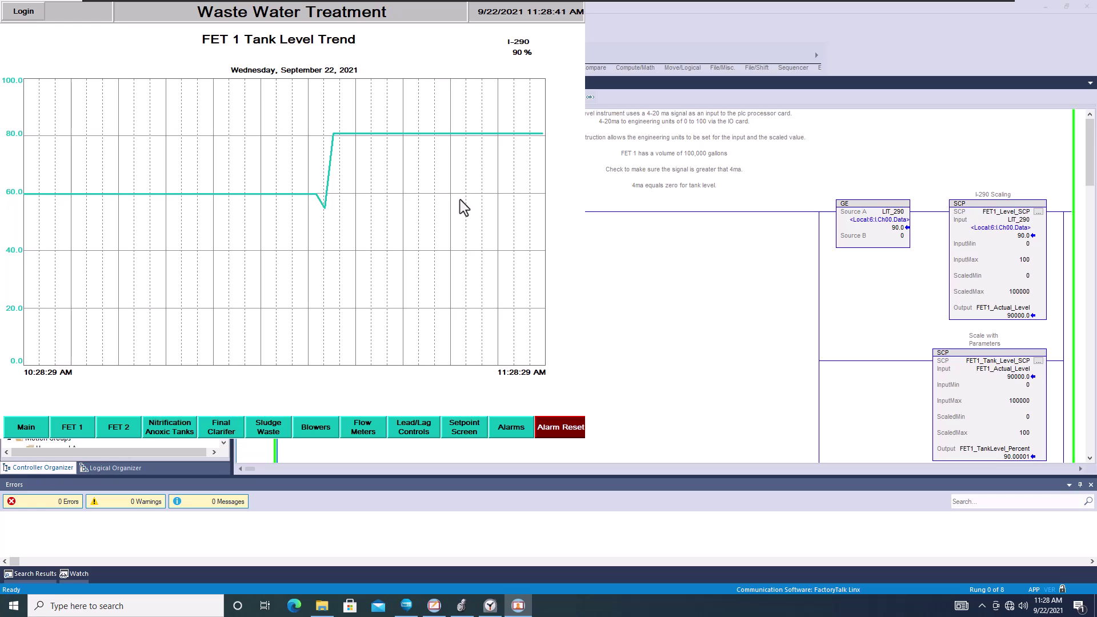
pyautogui.press('Num_Lock')
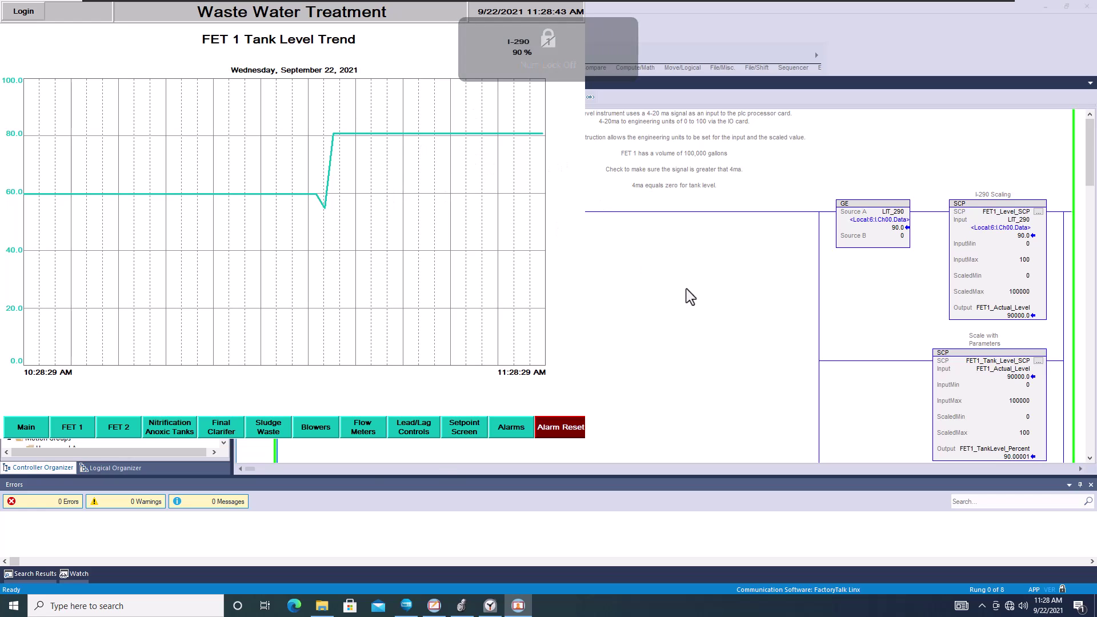
pyautogui.click(491, 605)
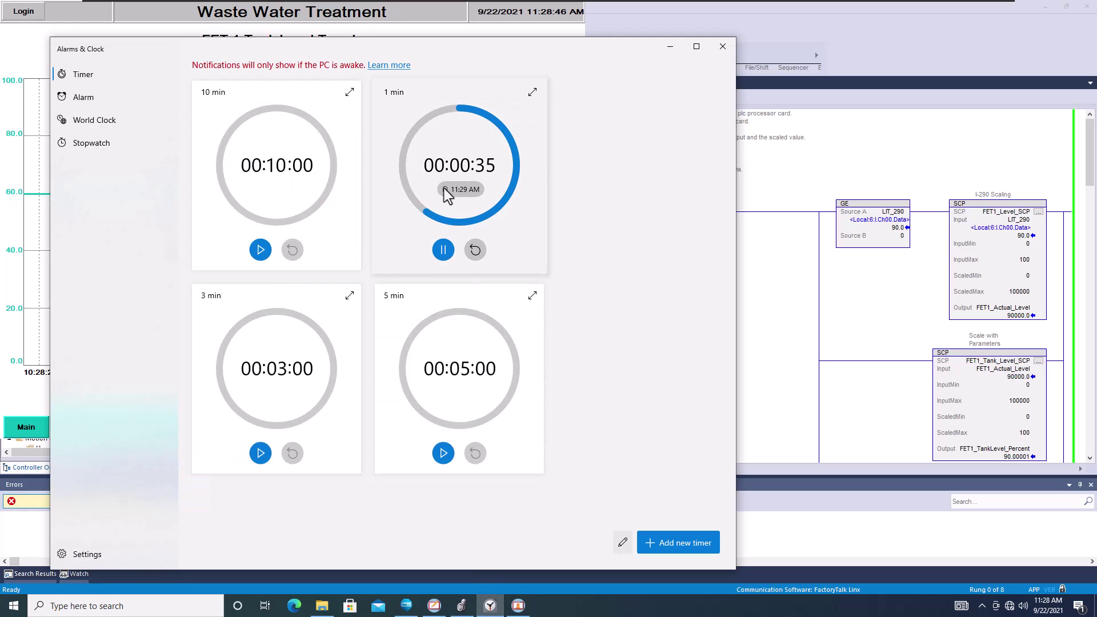
pyautogui.click(521, 30)
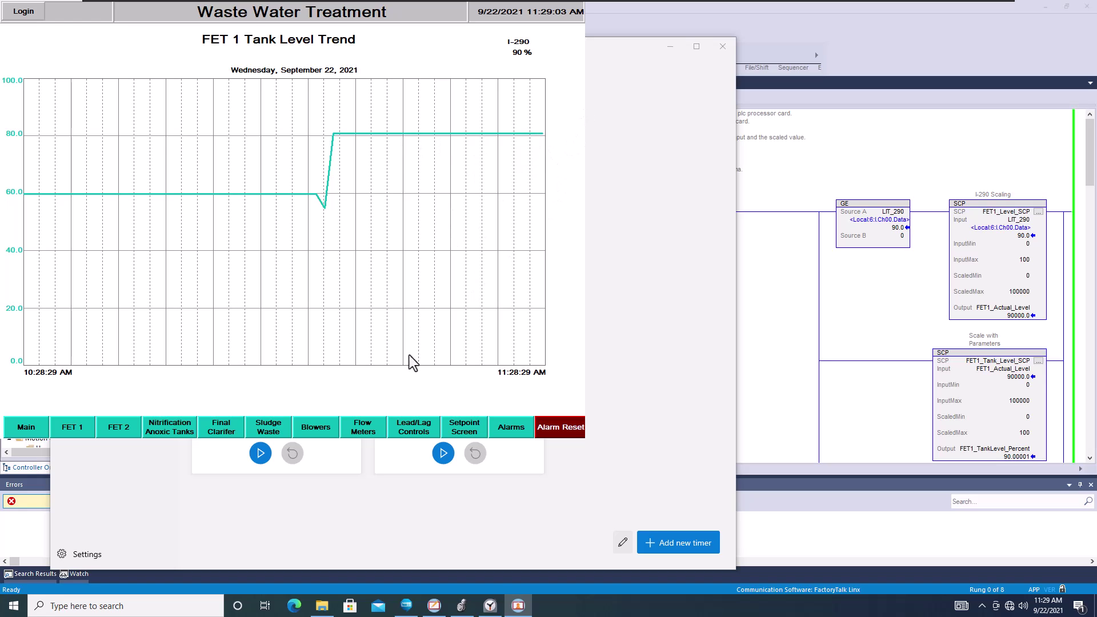
# Watch the trend climb to 90% until the timer ends, then dismiss the Timer done notification.
pyautogui.click(283, 505)
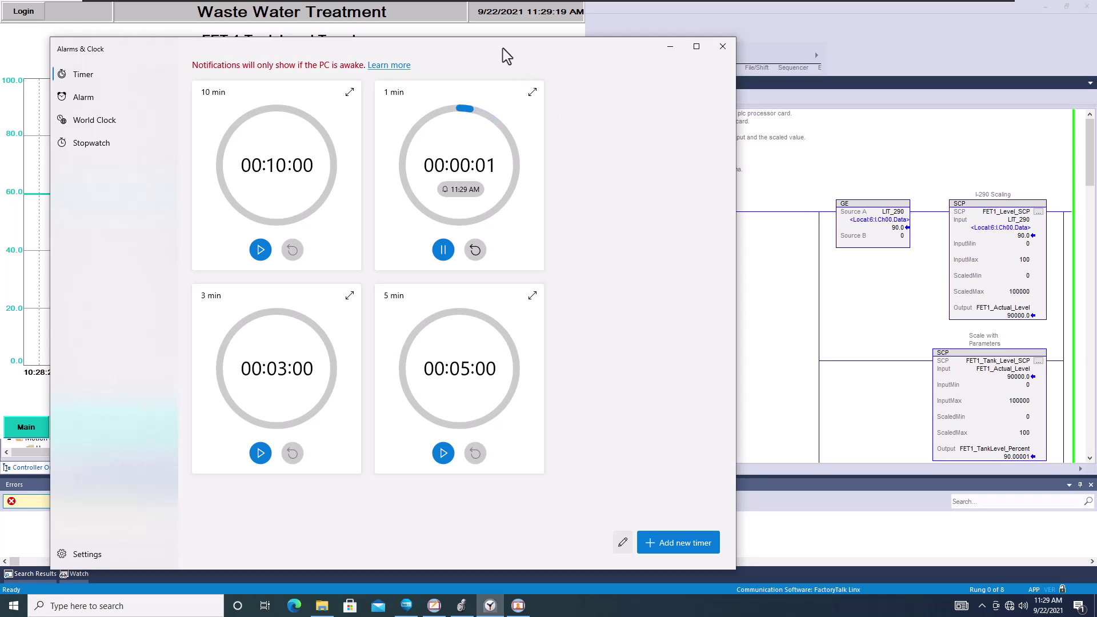
pyautogui.click(482, 24)
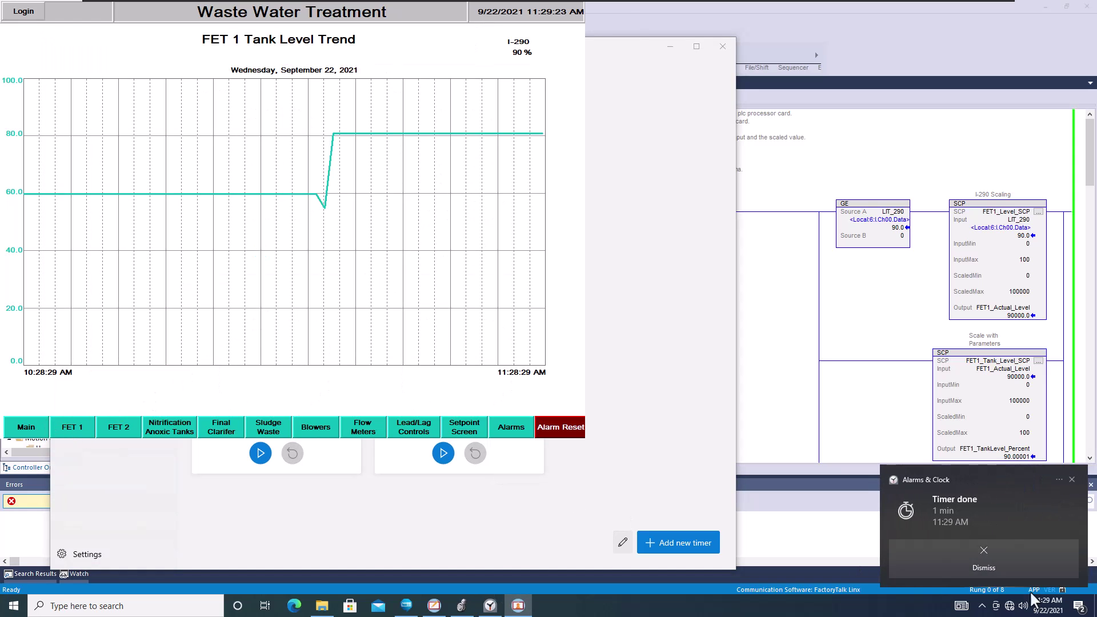
pyautogui.press('Num_Lock')
pyautogui.click(978, 564)
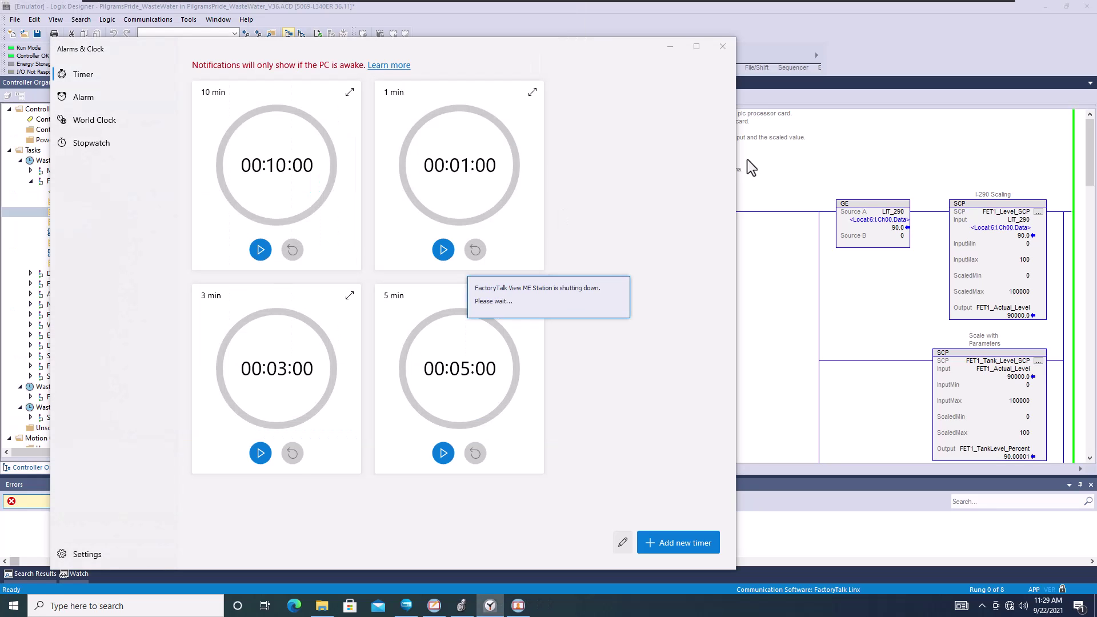
pyautogui.click(806, 187)
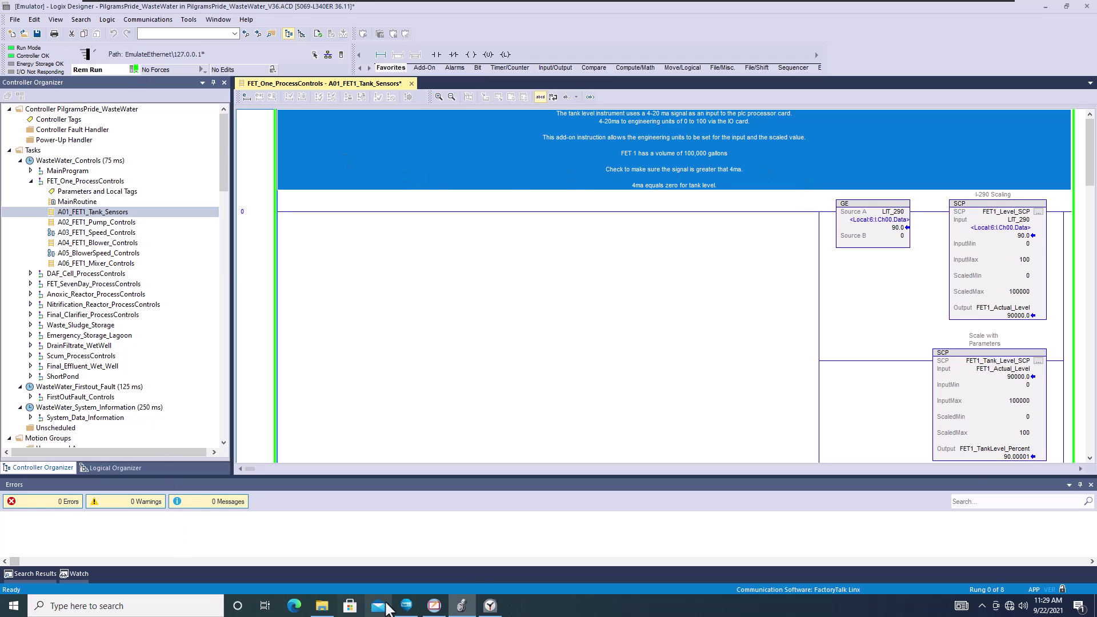
# Cancel the Trend Object Properties and close the FET 2 Tank Trend display.
pyautogui.click(434, 605)
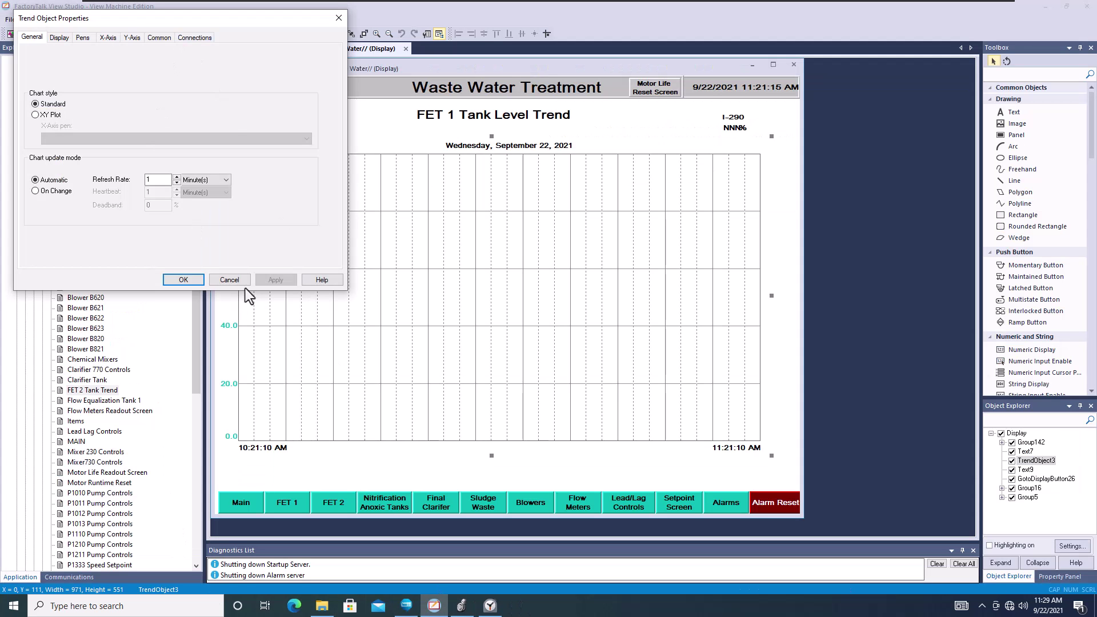
pyautogui.click(230, 279)
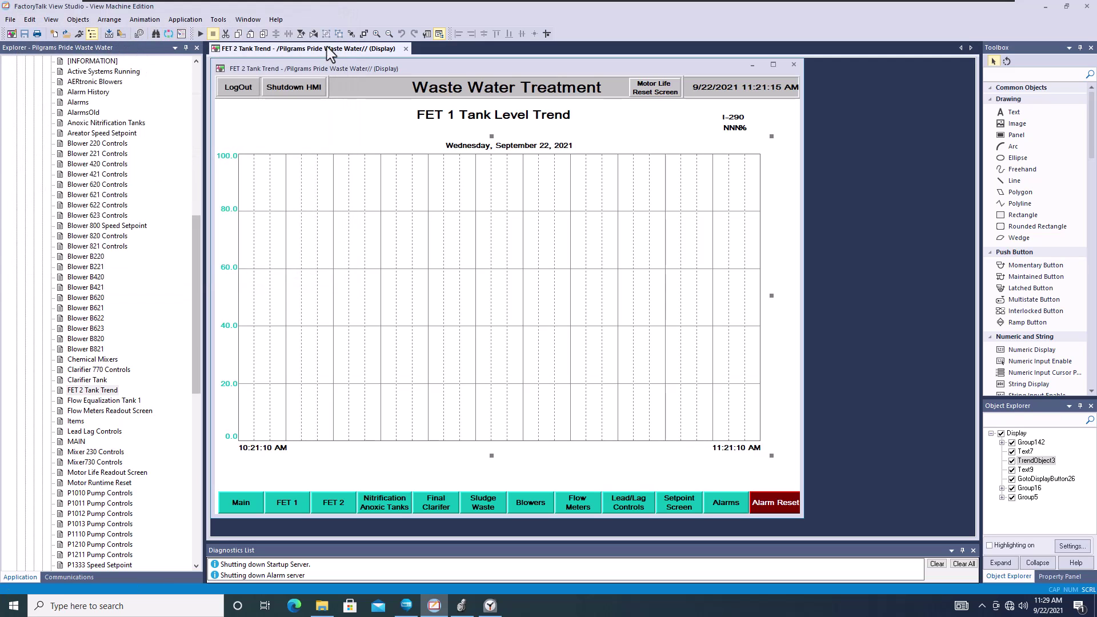
pyautogui.click(404, 48)
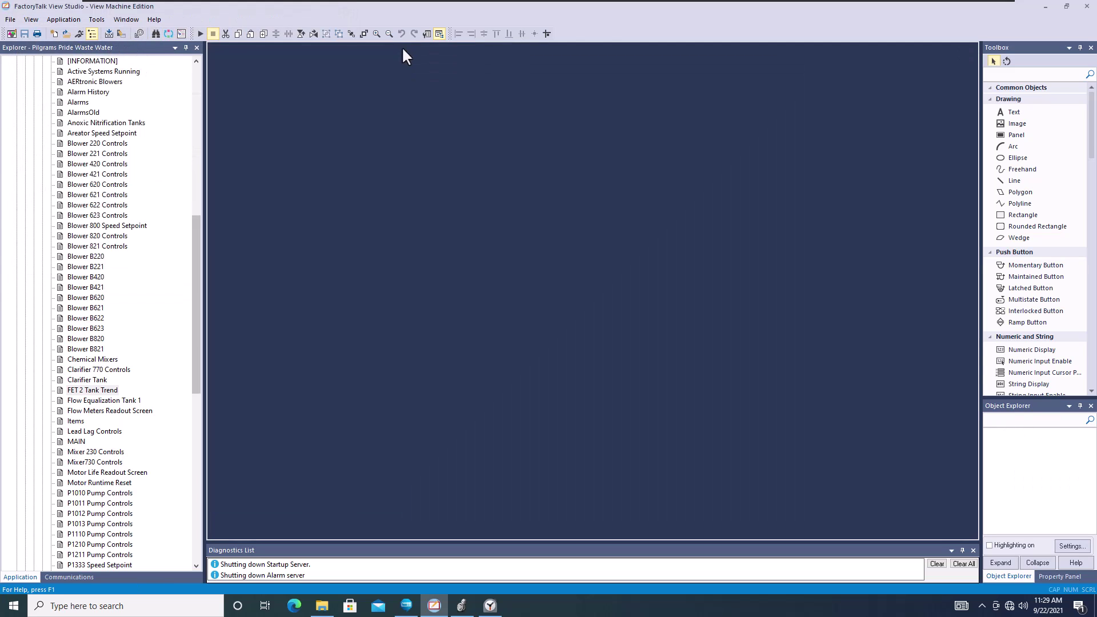
# Start Test Application to build the runtime file for a test run.
pyautogui.click(127, 21)
pyautogui.moveTo(100, 24)
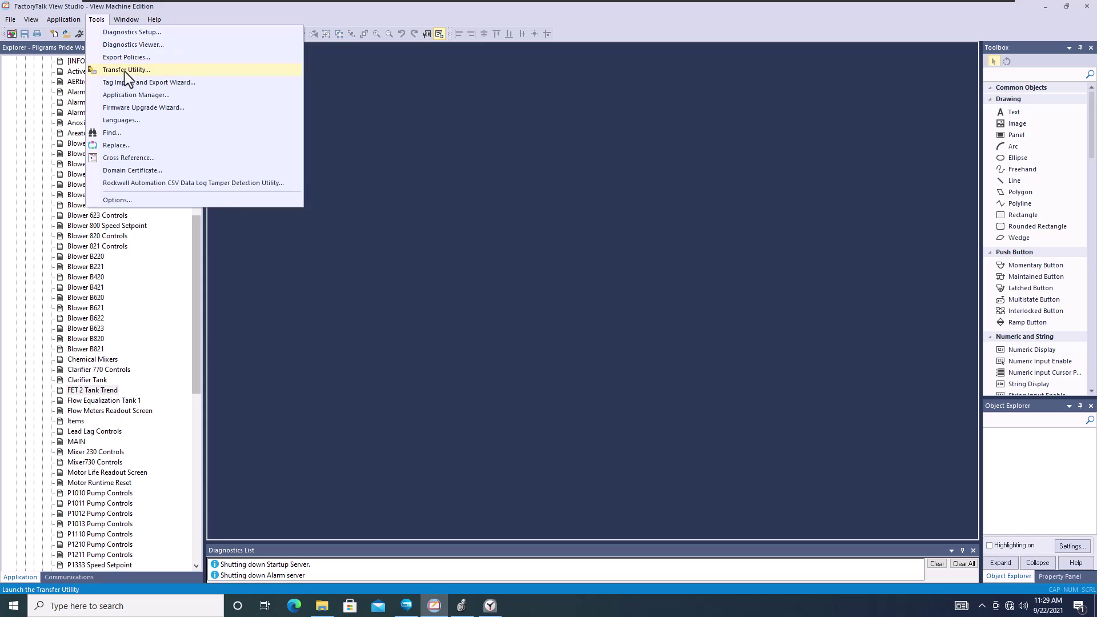
pyautogui.click(78, 35)
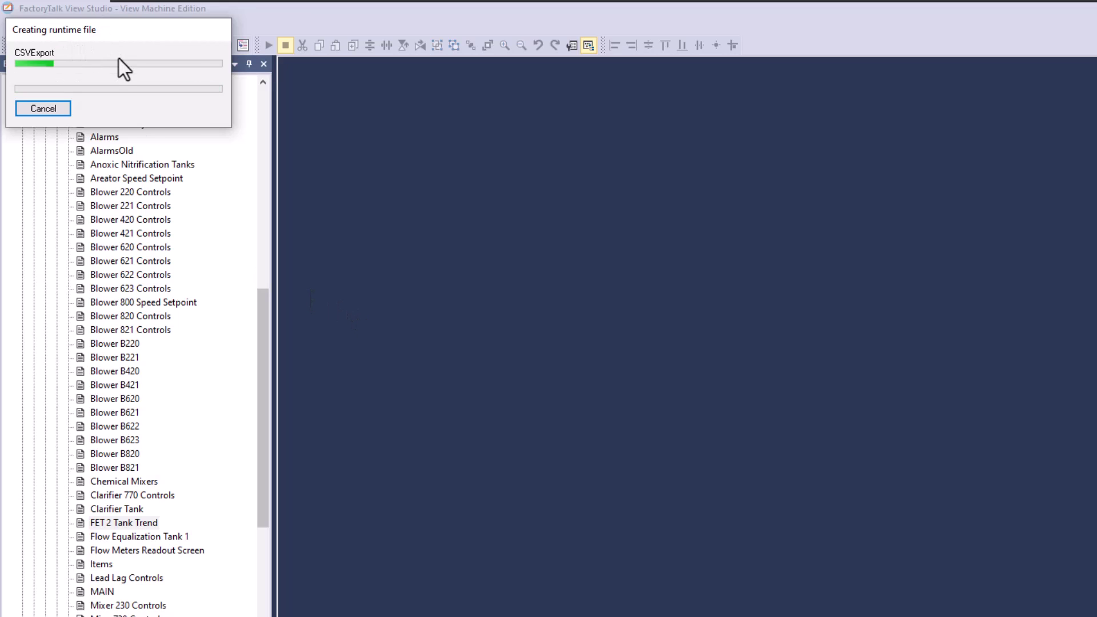
# Dismiss the B220 connection fault banner and view the active alarms list.
pyautogui.press('Num_Lock')
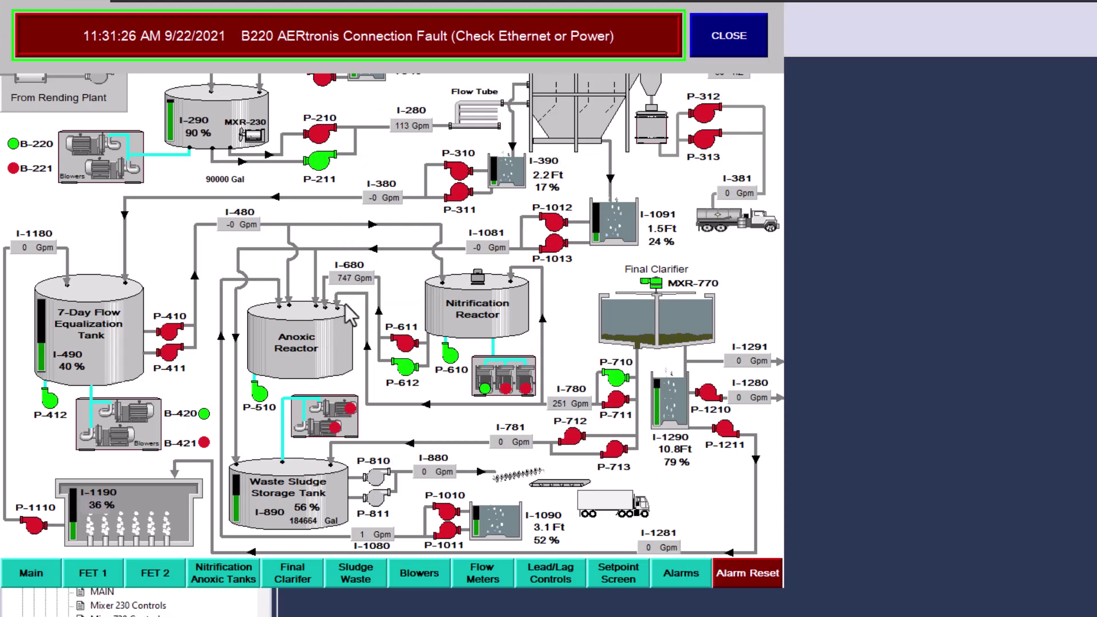
pyautogui.click(729, 36)
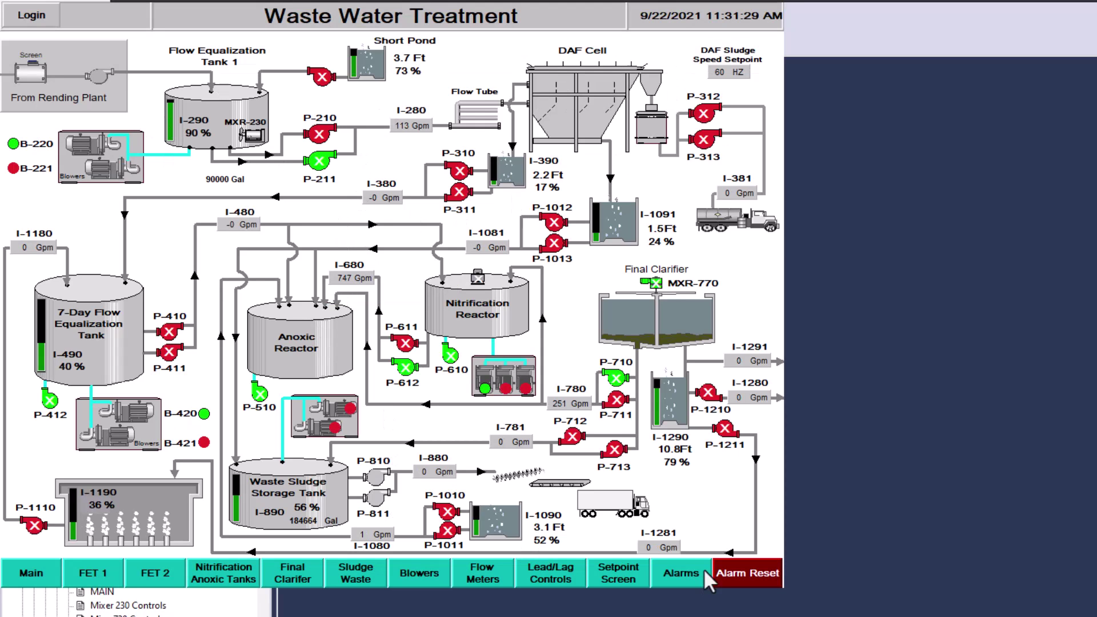
pyautogui.click(682, 575)
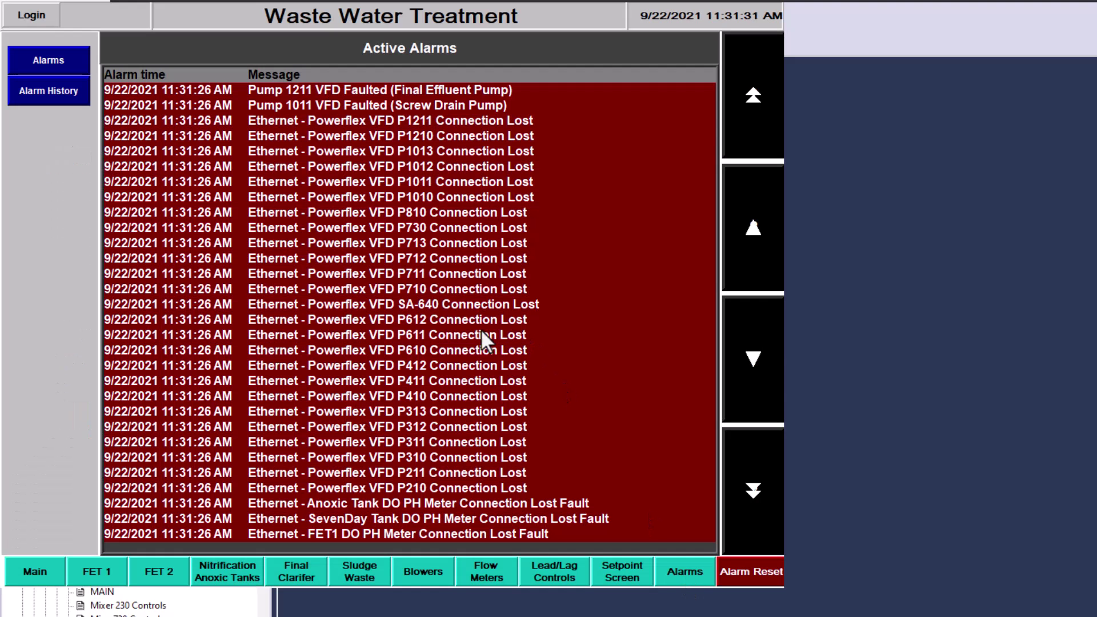
# Go from the overview through FET 1 to its Tank Level Trend, confirm retained history, then close the runtime.
pyautogui.click(35, 573)
pyautogui.click(181, 126)
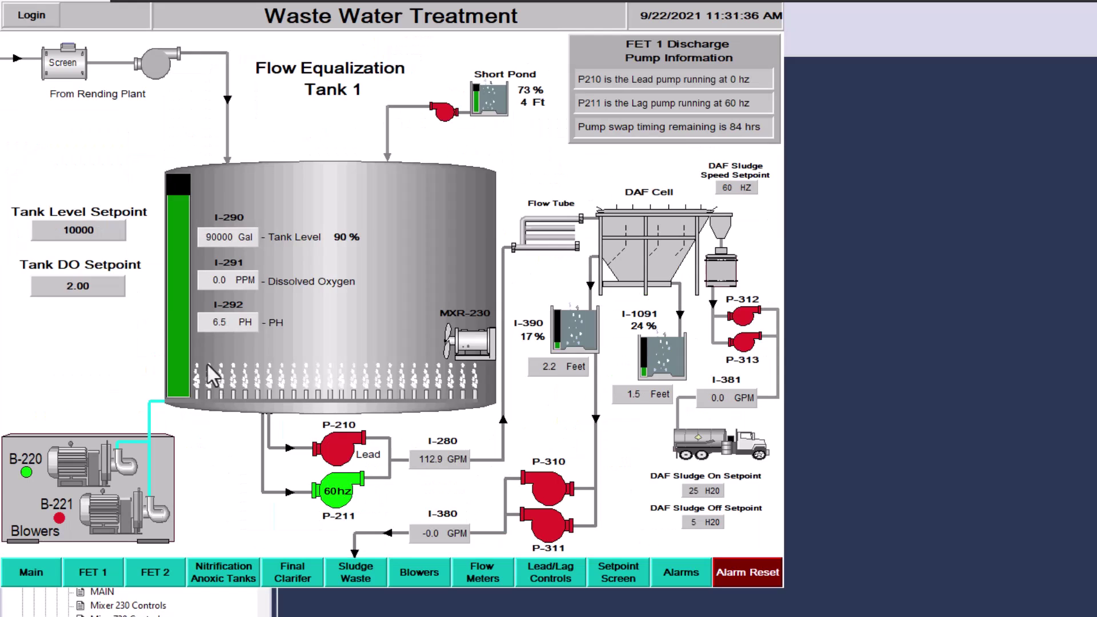
pyautogui.click(170, 310)
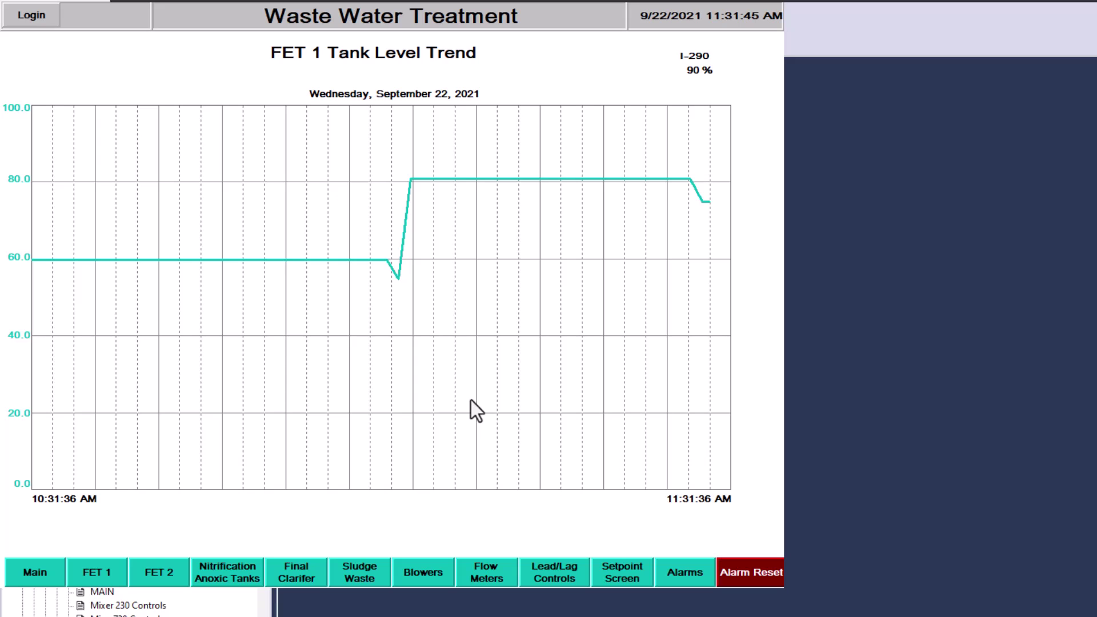
pyautogui.click(894, 372)
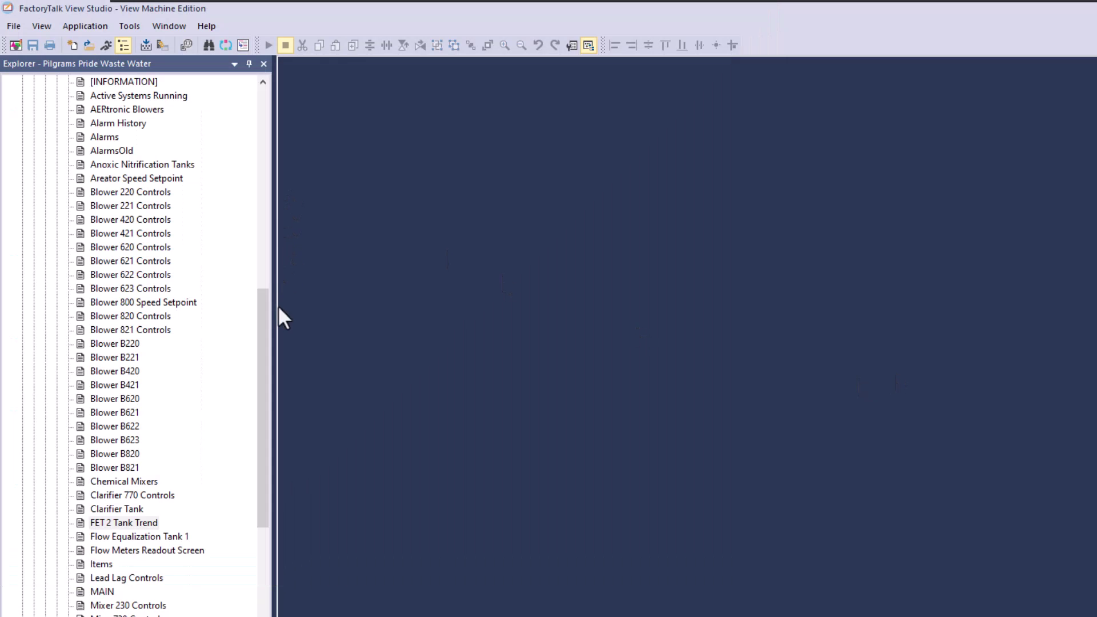
# Check the project's startup settings, then scroll down to the FET 2 Tank Trend display.
pyautogui.moveTo(262, 309); pyautogui.dragTo(238, 112)
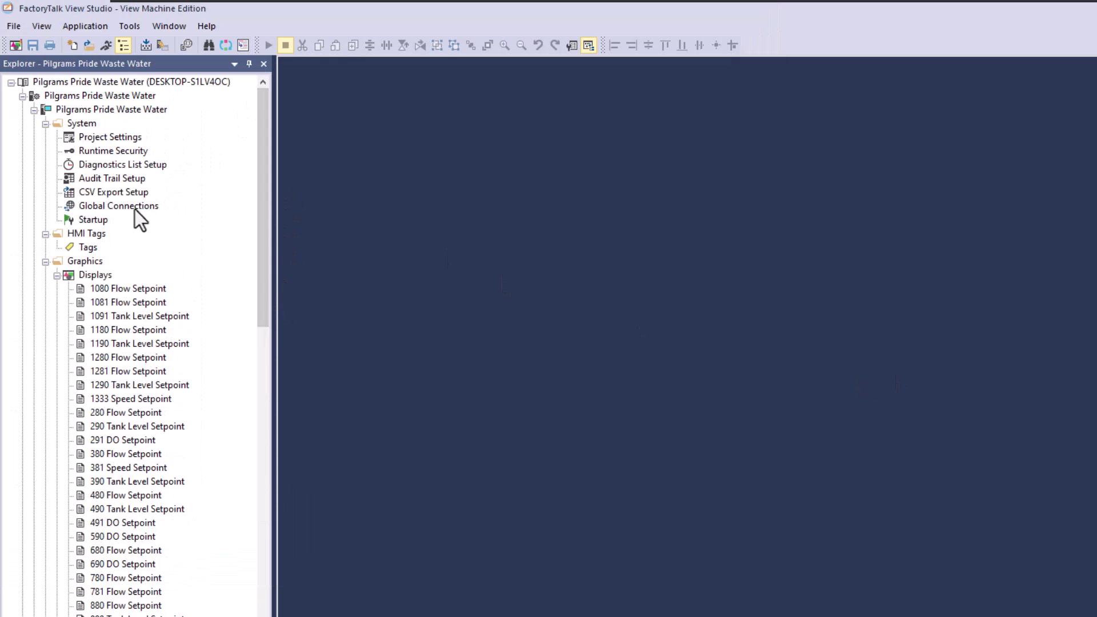
pyautogui.click(103, 220)
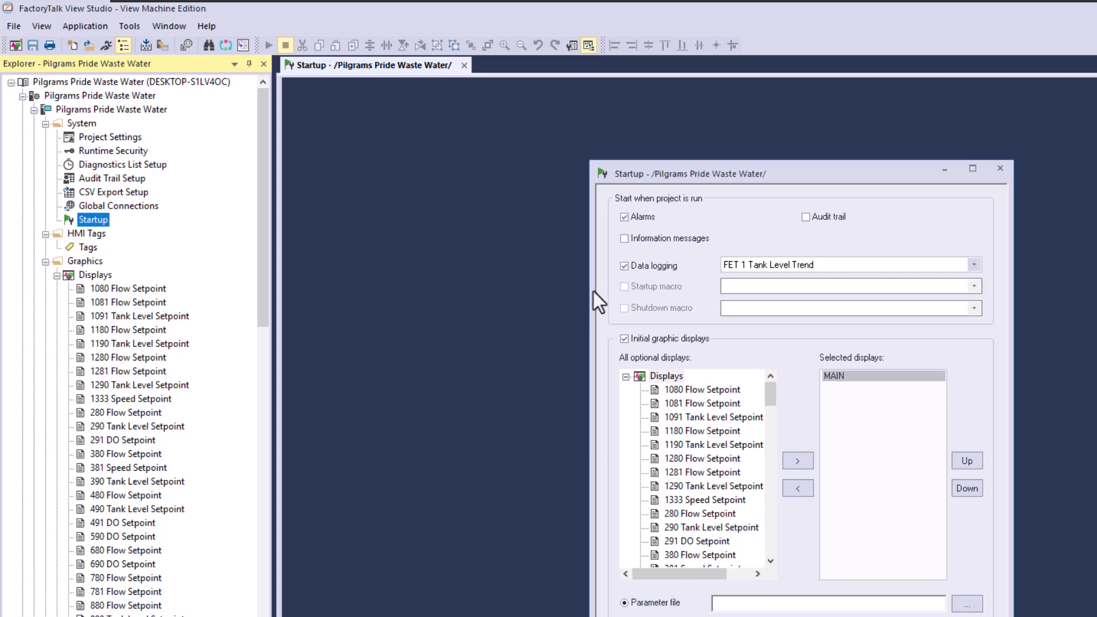
pyautogui.press('Escape')
pyautogui.scroll(-7, 255, 466)
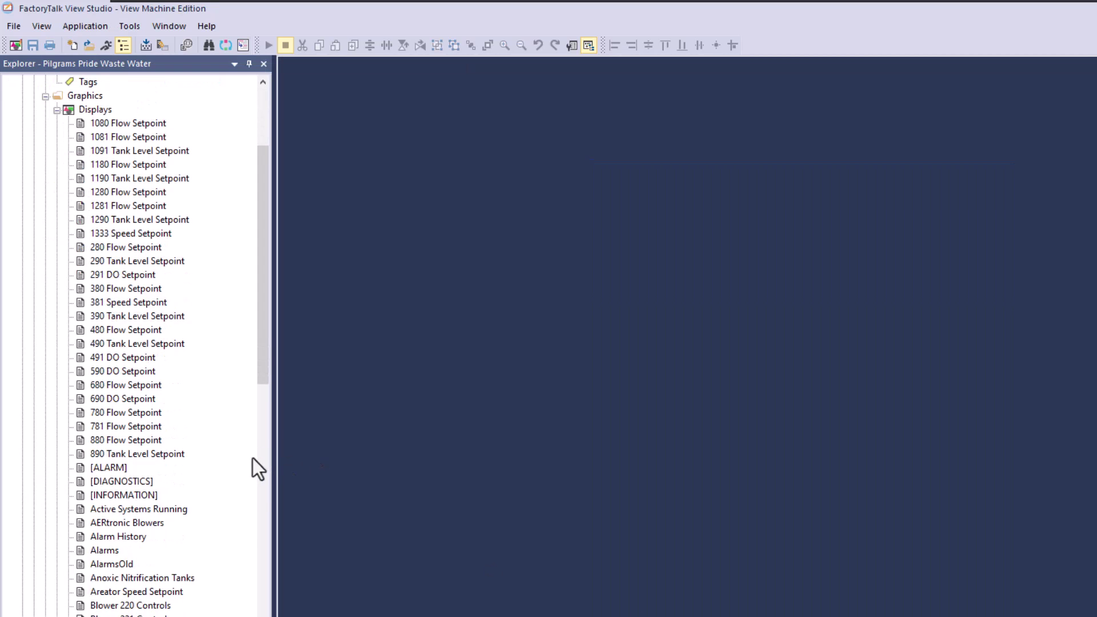
pyautogui.scroll(-3, 205, 451)
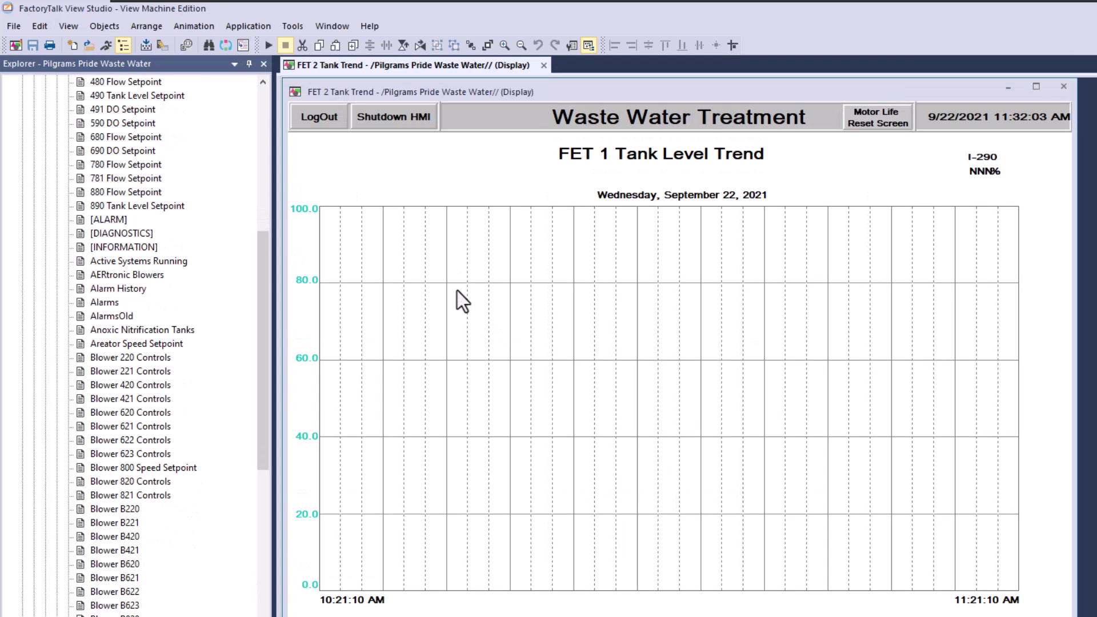
# Set the trend's pen Data Log Model to FET 1 Tank Level Trend, confirm, and close the FET 2 Tank Trend display.
pyautogui.doubleClick(457, 291)
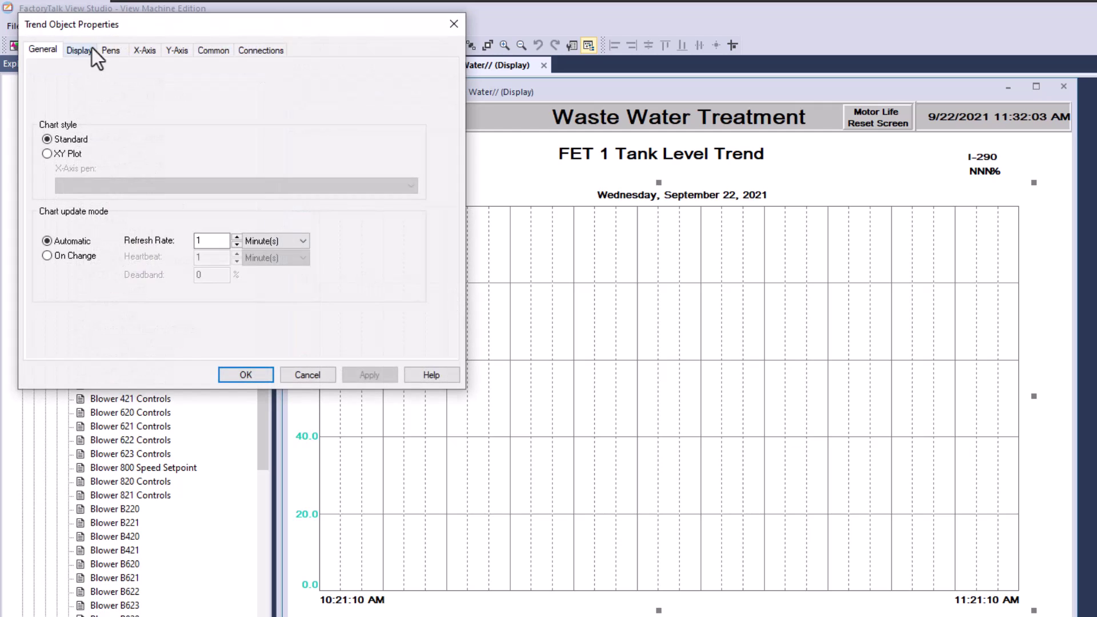
pyautogui.click(80, 50)
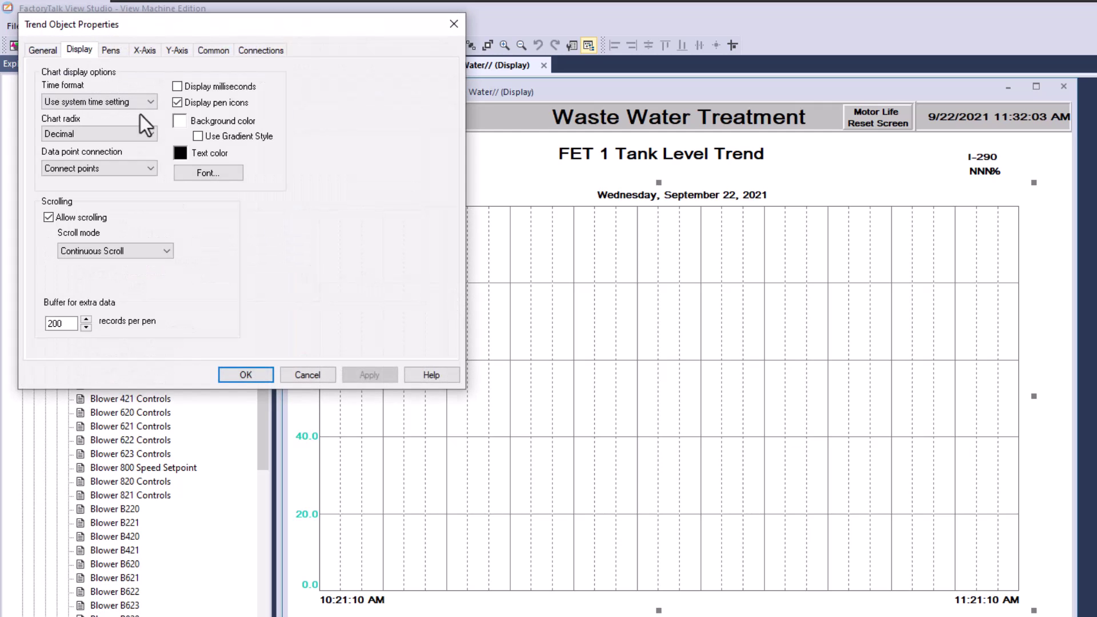
pyautogui.click(112, 50)
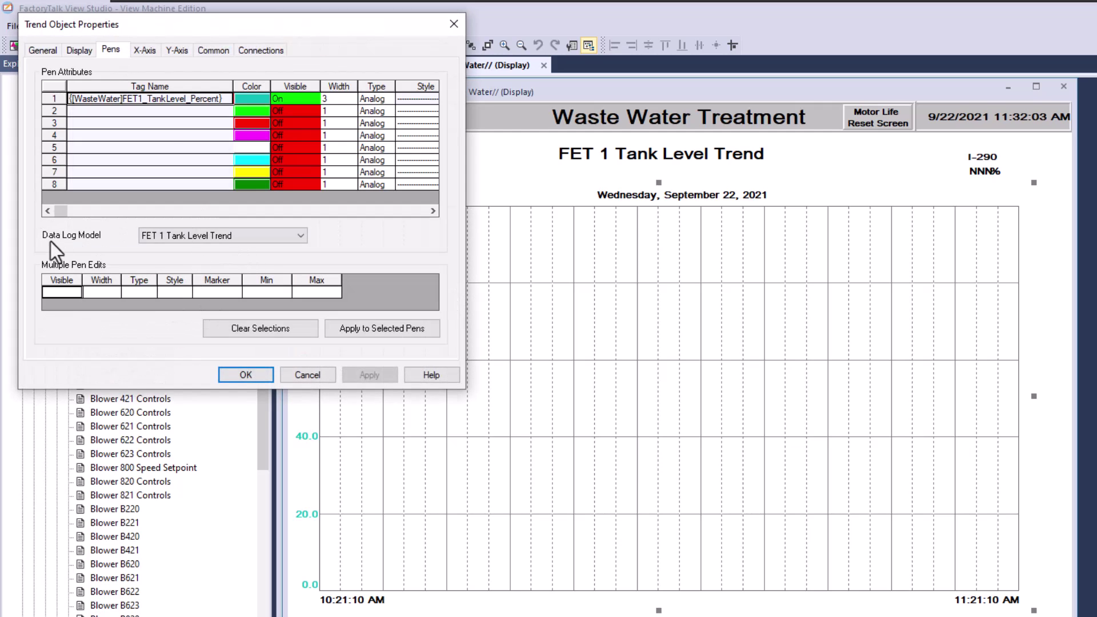
pyautogui.click(277, 239)
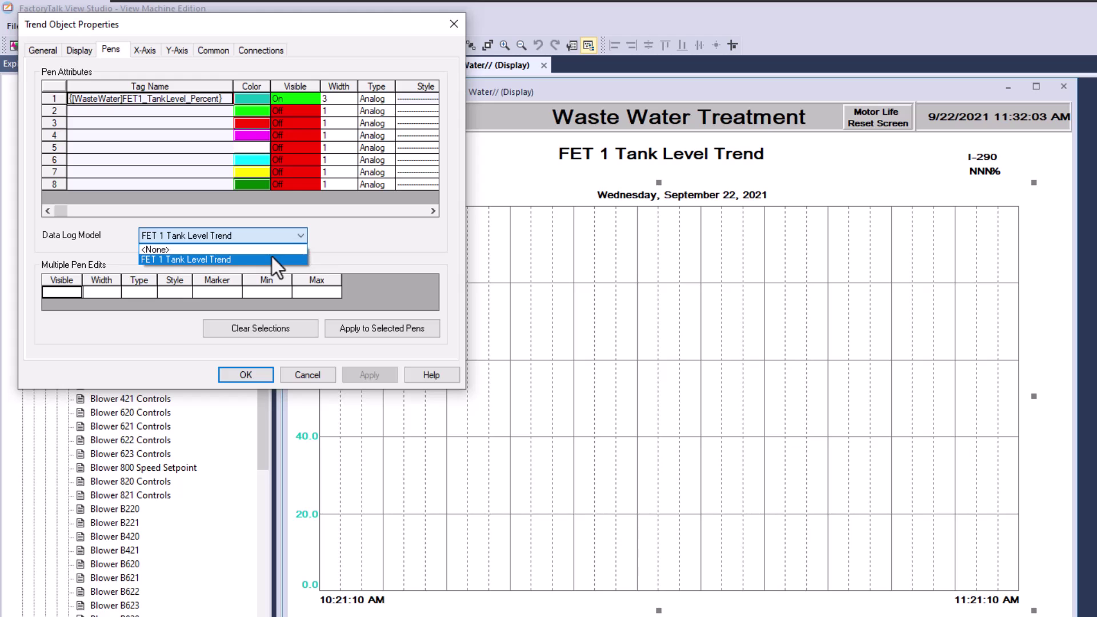
pyautogui.click(271, 260)
pyautogui.click(315, 380)
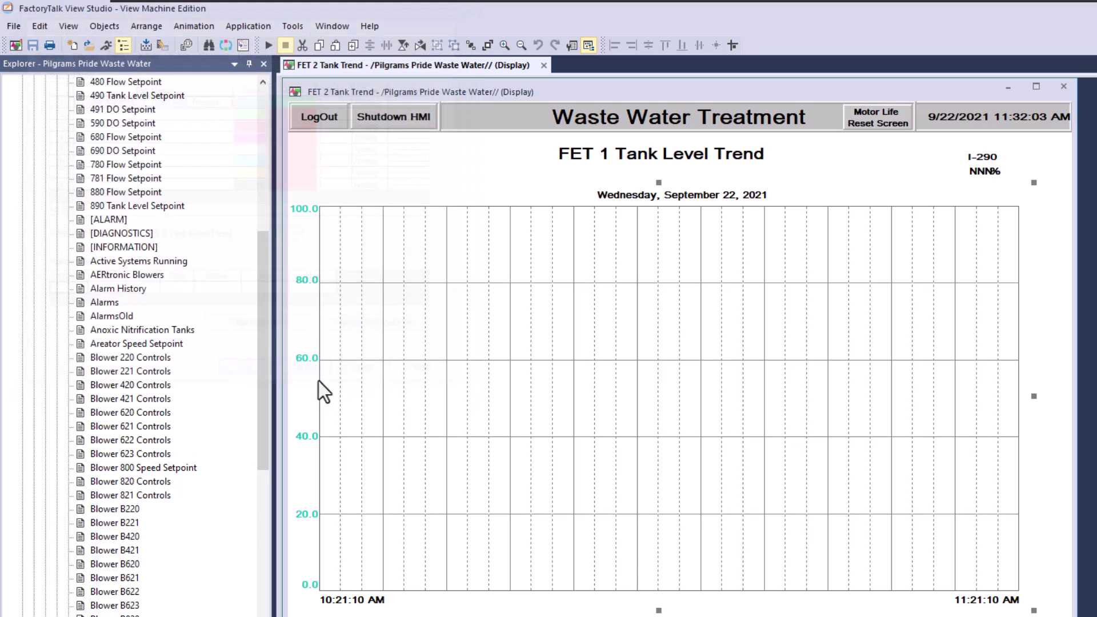
pyautogui.click(544, 65)
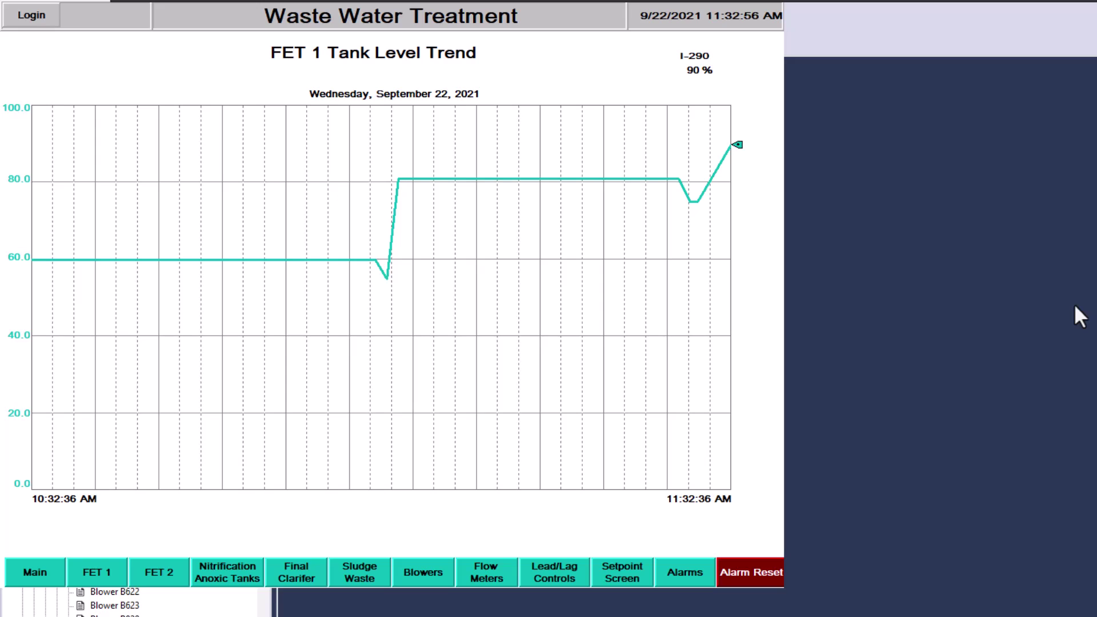
# Rerun the test application to view the FET 1 trend rising from 60 to 90% with history retained.
pyautogui.press('Num_Lock')
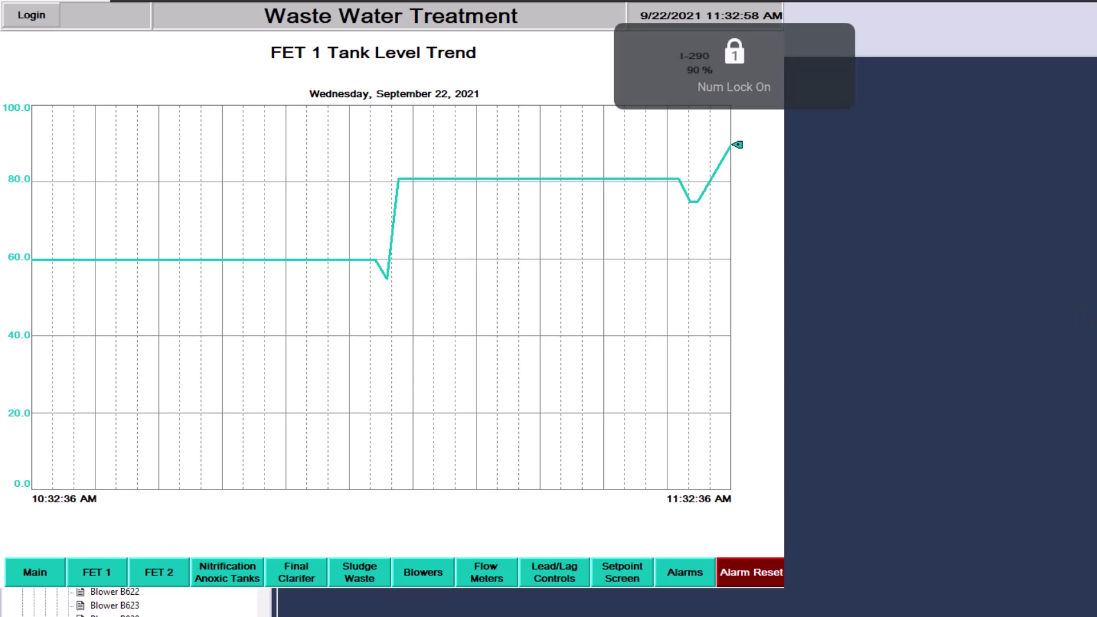